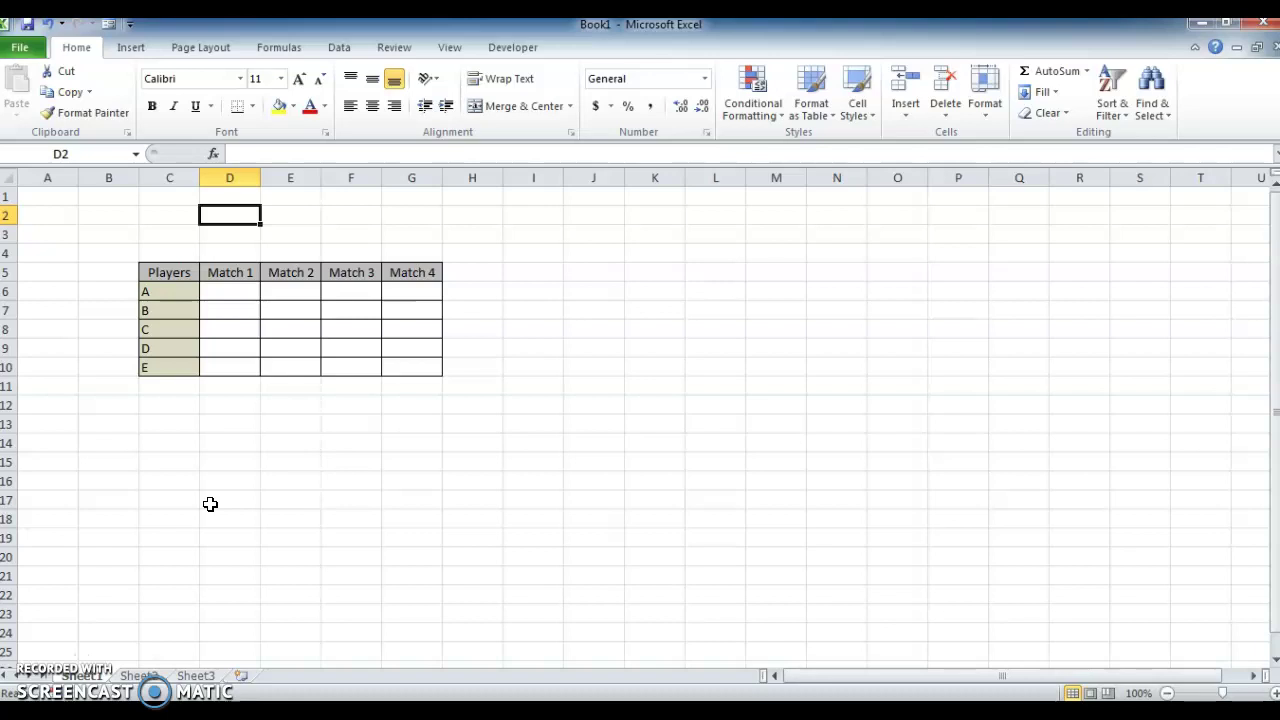
pyautogui.press('Down')
pyautogui.press('Down')
pyautogui.press('Down')
pyautogui.press('Left')
pyautogui.hotkey('shift', 'Right')
pyautogui.hotkey('shift', 'Right')
pyautogui.hotkey('shift', 'Right')
pyautogui.hotkey('shift', 'Right')
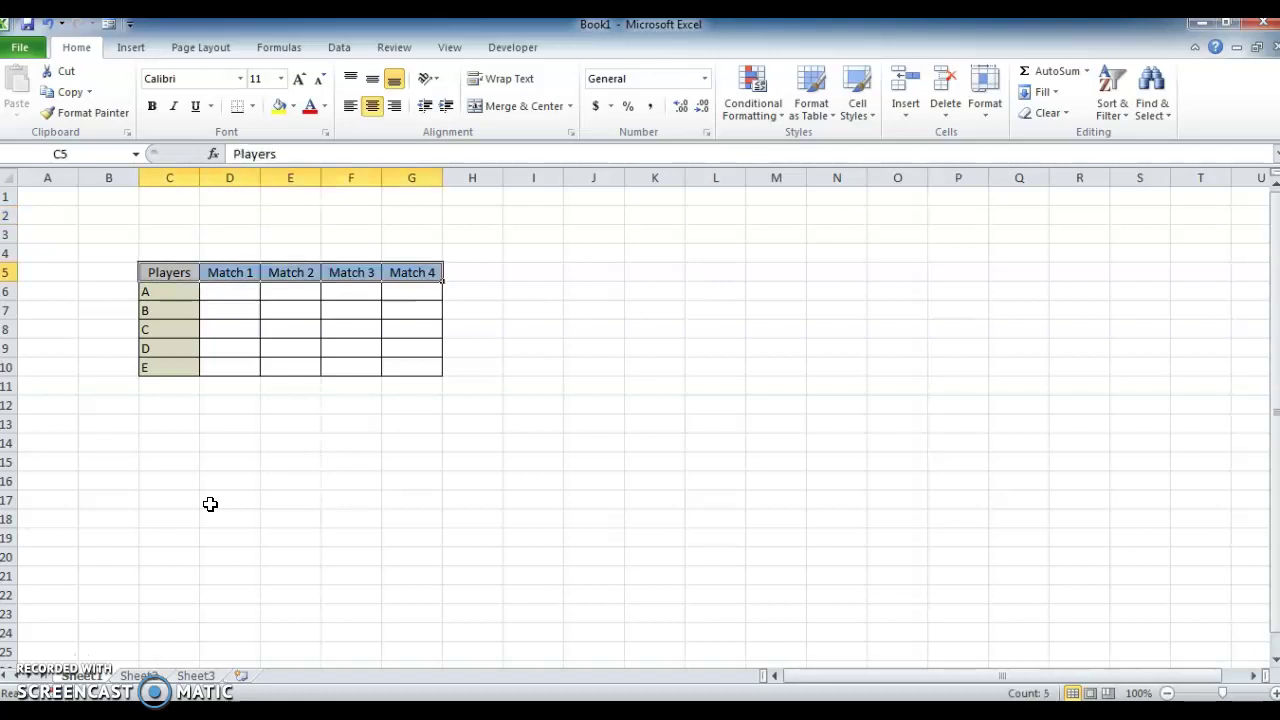
# Enter the formula =RANDBETWEEN(50,150) in cell D6 for player A's Match 1 score
pyautogui.press('Down')
pyautogui.press('Right')
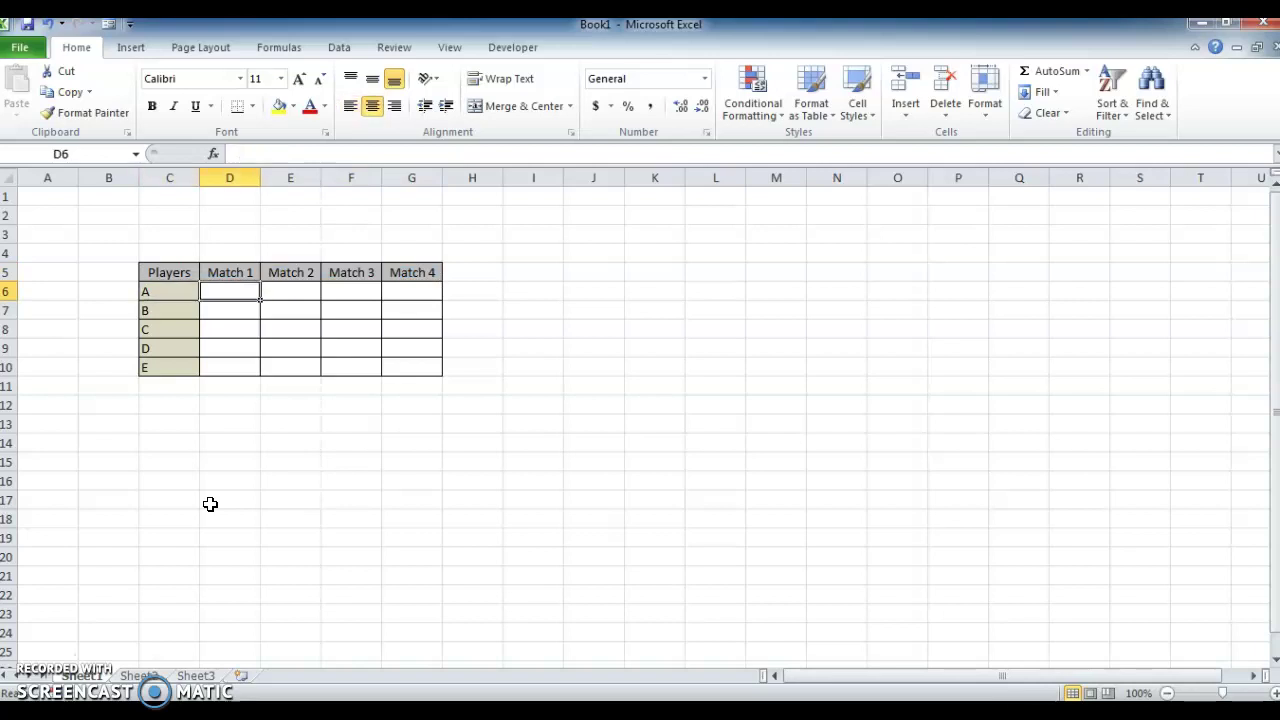
pyautogui.click(242, 290)
pyautogui.write('=RAN')
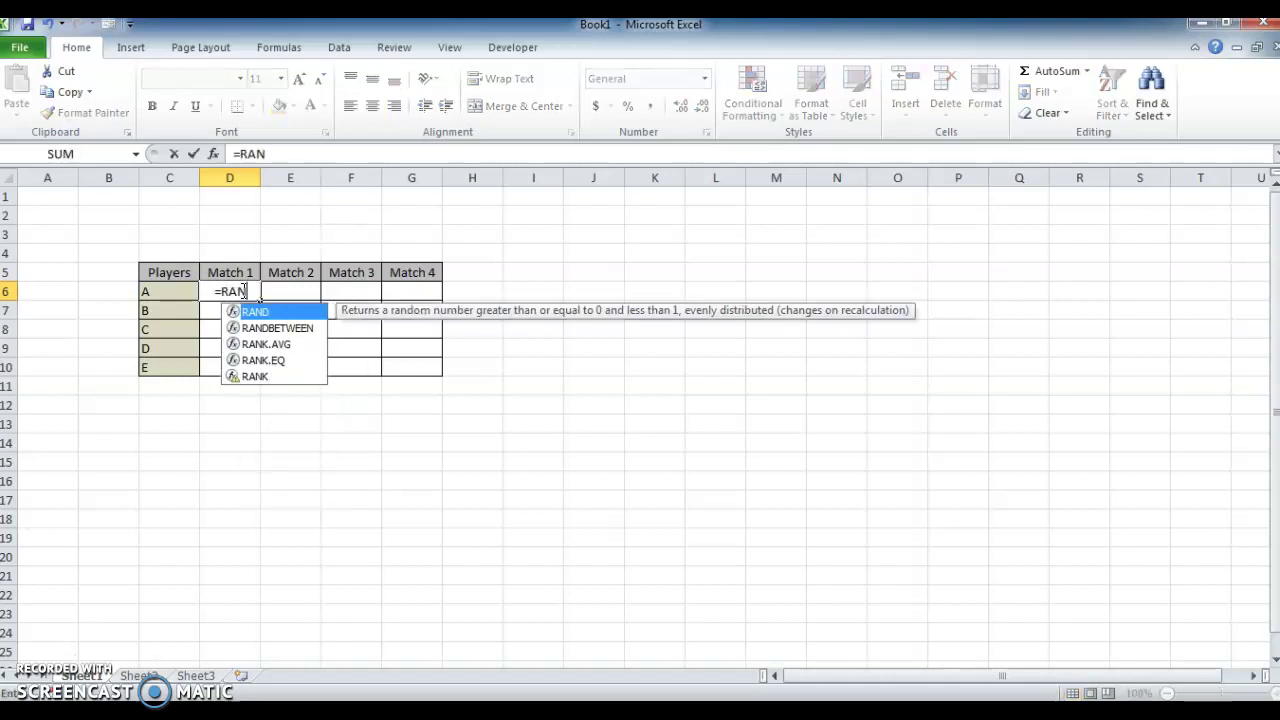
pyautogui.press('Down')
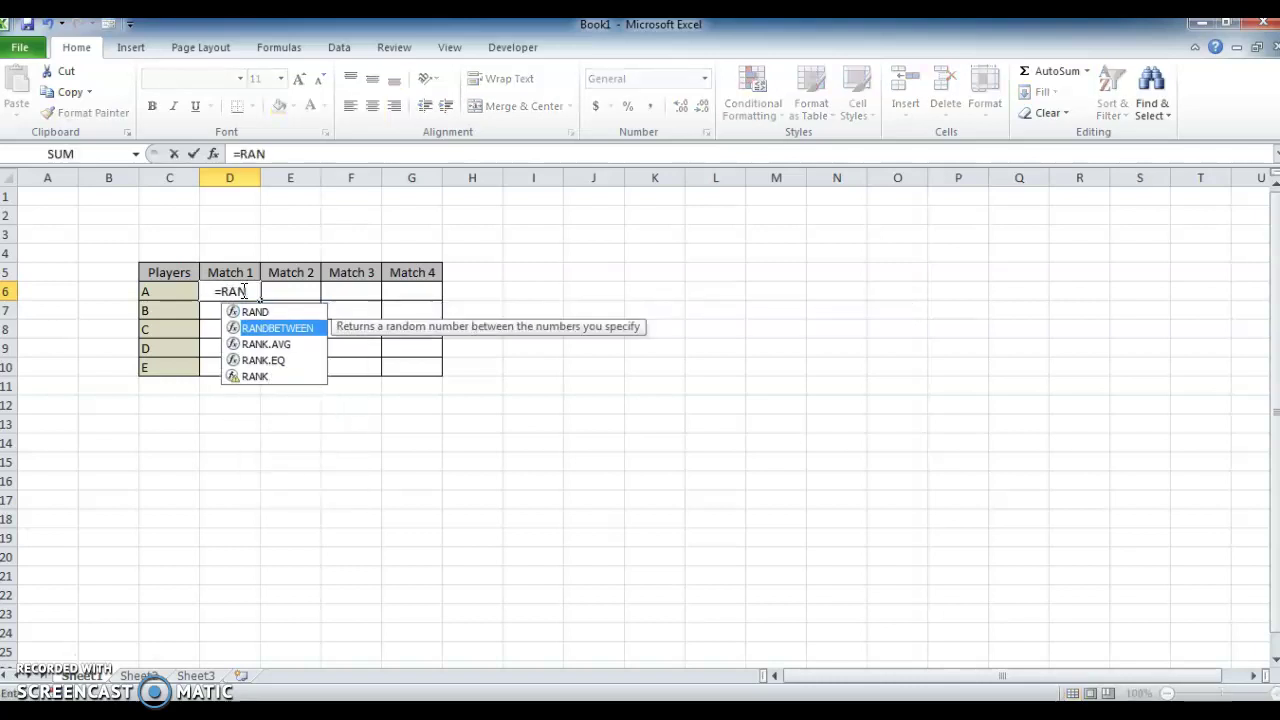
pyautogui.press('Tab')
pyautogui.write('50,150')
pyautogui.press('BackSpace')
pyautogui.write('50')
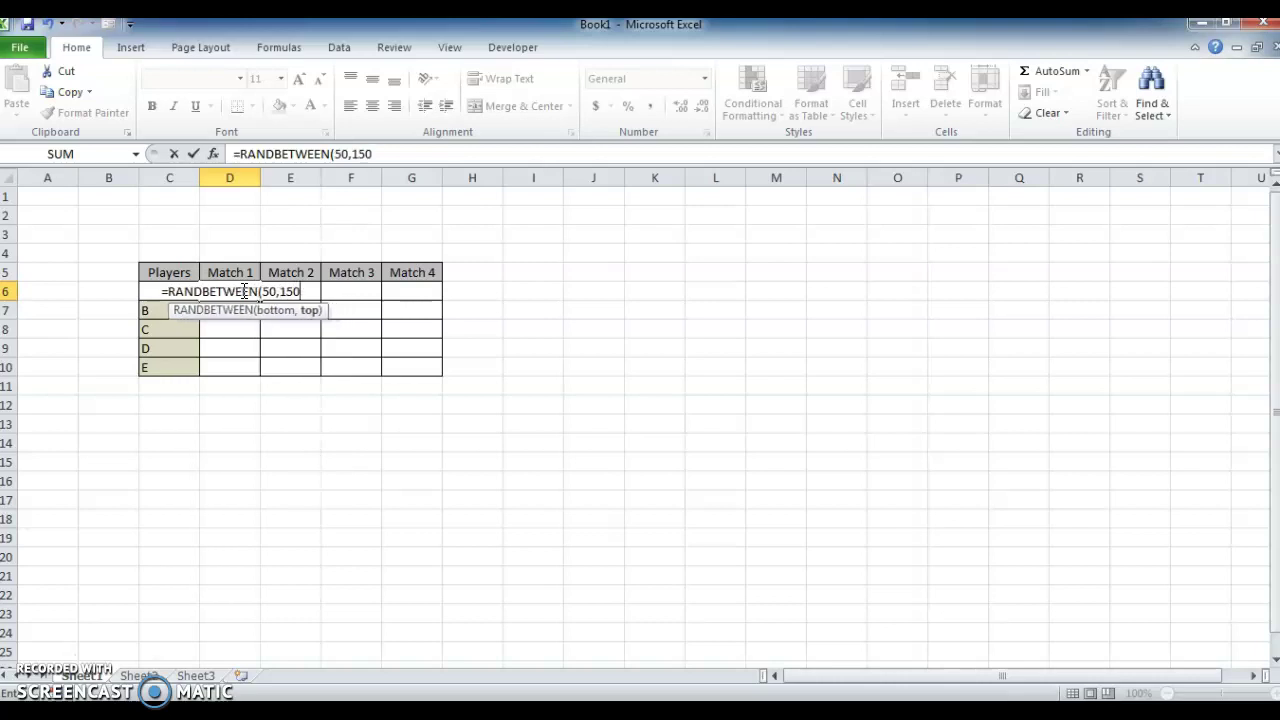
pyautogui.write(')')
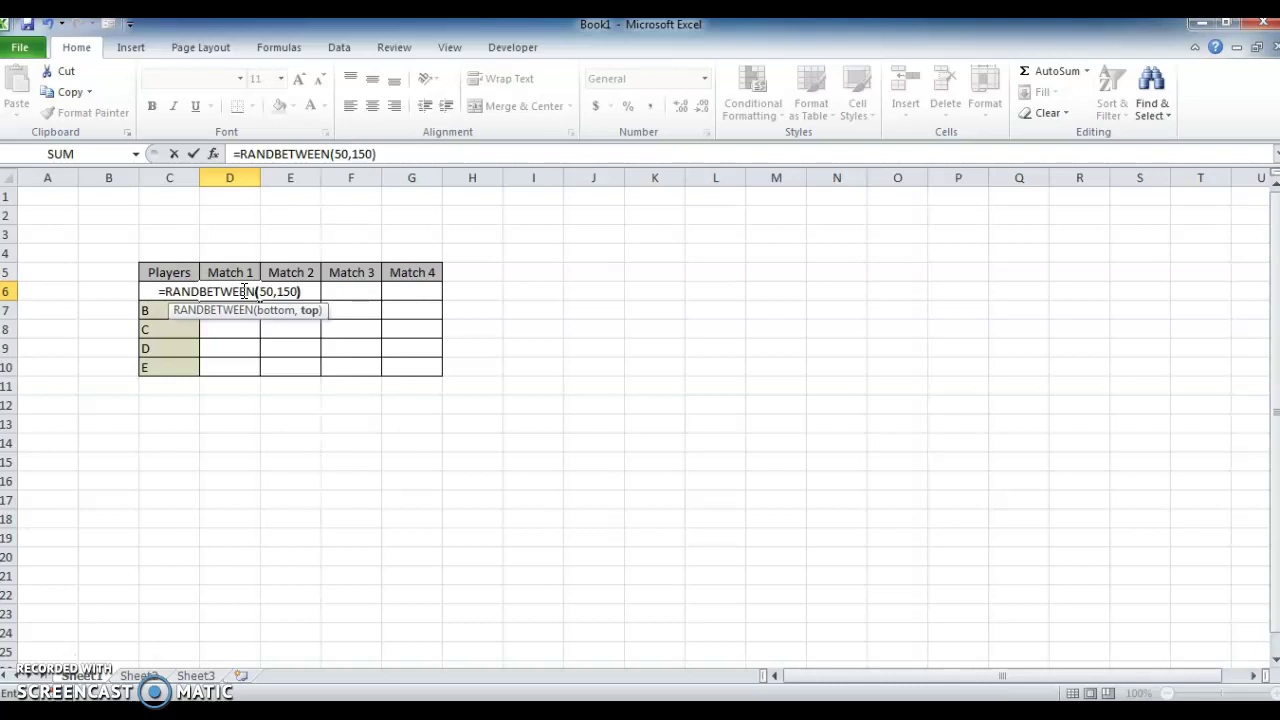
pyautogui.press('Return')
# Copy the random score formula from D6 into the whole score range D6:G10
pyautogui.click(241, 291)
pyautogui.hotkey('ctrl', 'c')
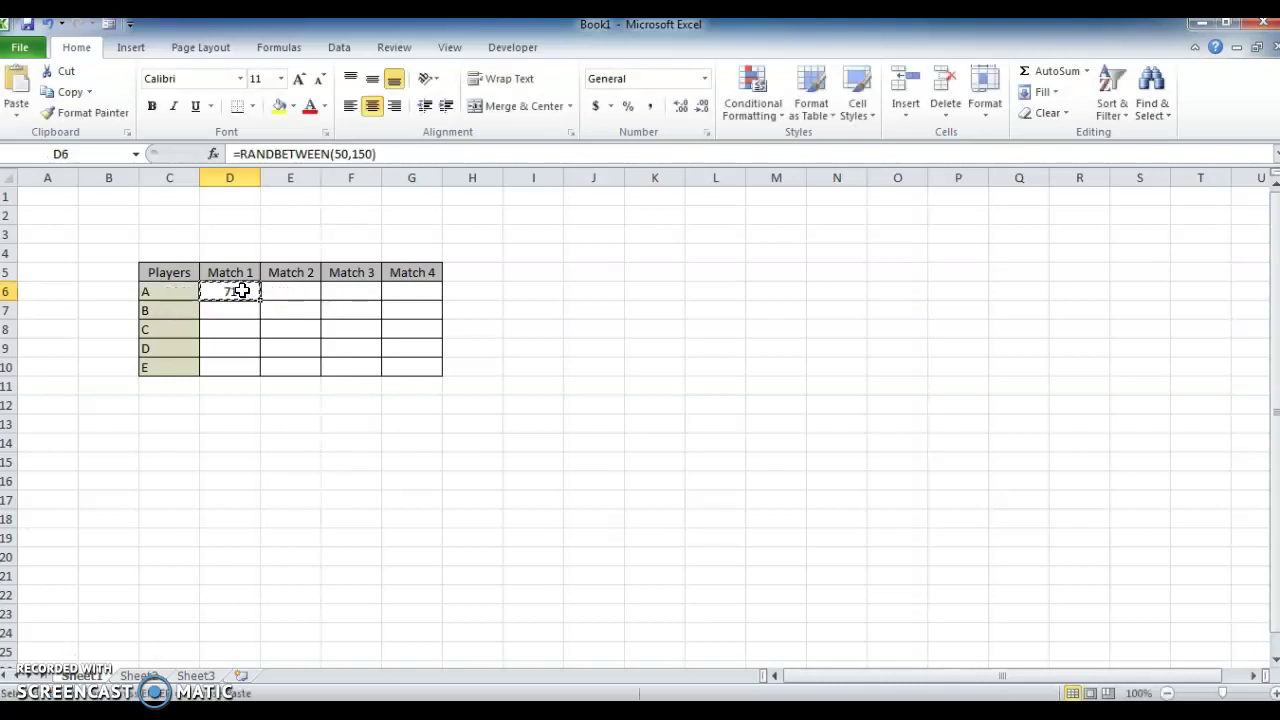
pyautogui.hotkey('shift', 'Right')
pyautogui.hotkey('shift', 'Right')
pyautogui.hotkey('shift', 'Right')
pyautogui.hotkey('shift', 'Down')
pyautogui.hotkey('shift', 'Down')
pyautogui.hotkey('shift', 'Down')
pyautogui.hotkey('shift', 'Down')
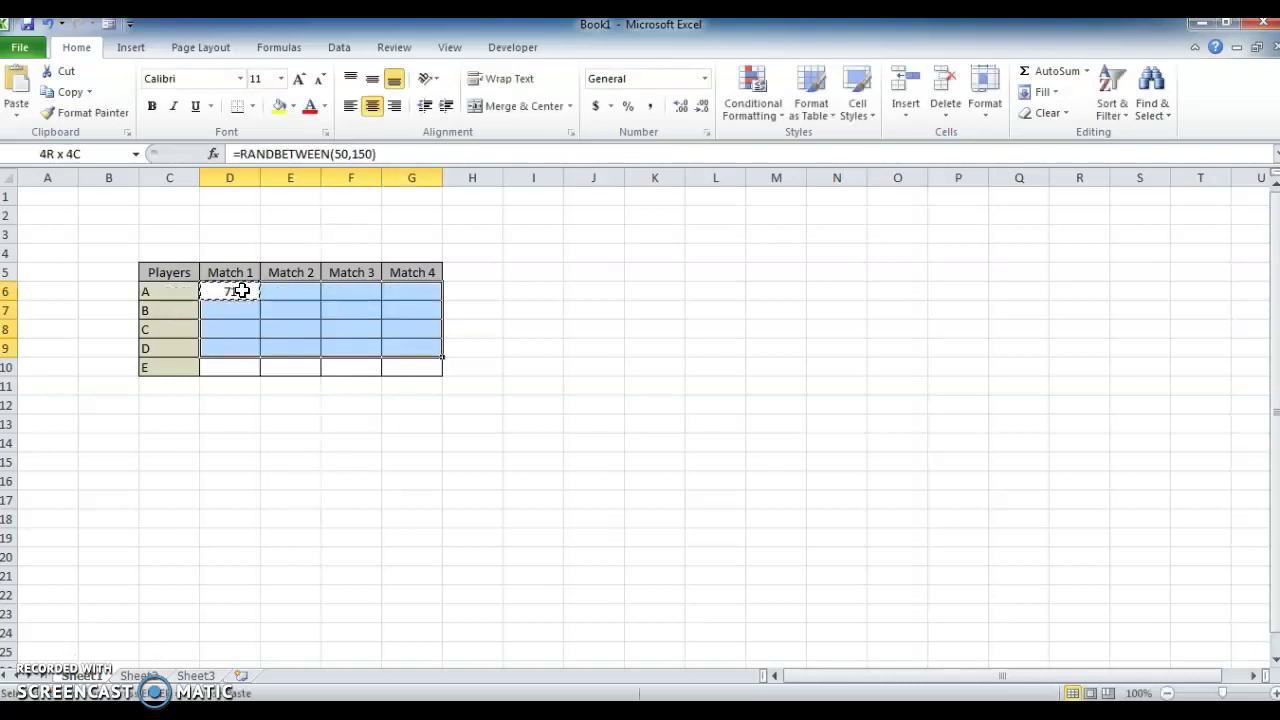
pyautogui.hotkey('ctrl', 'v')
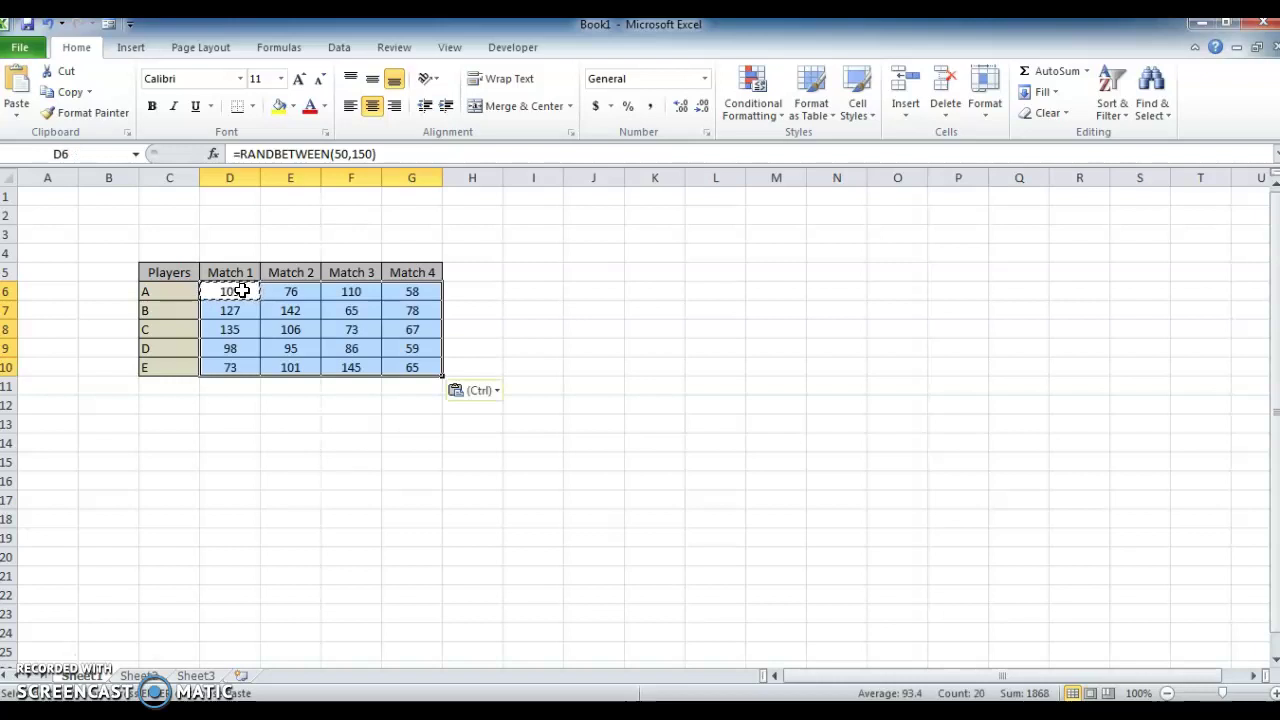
pyautogui.press('Escape')
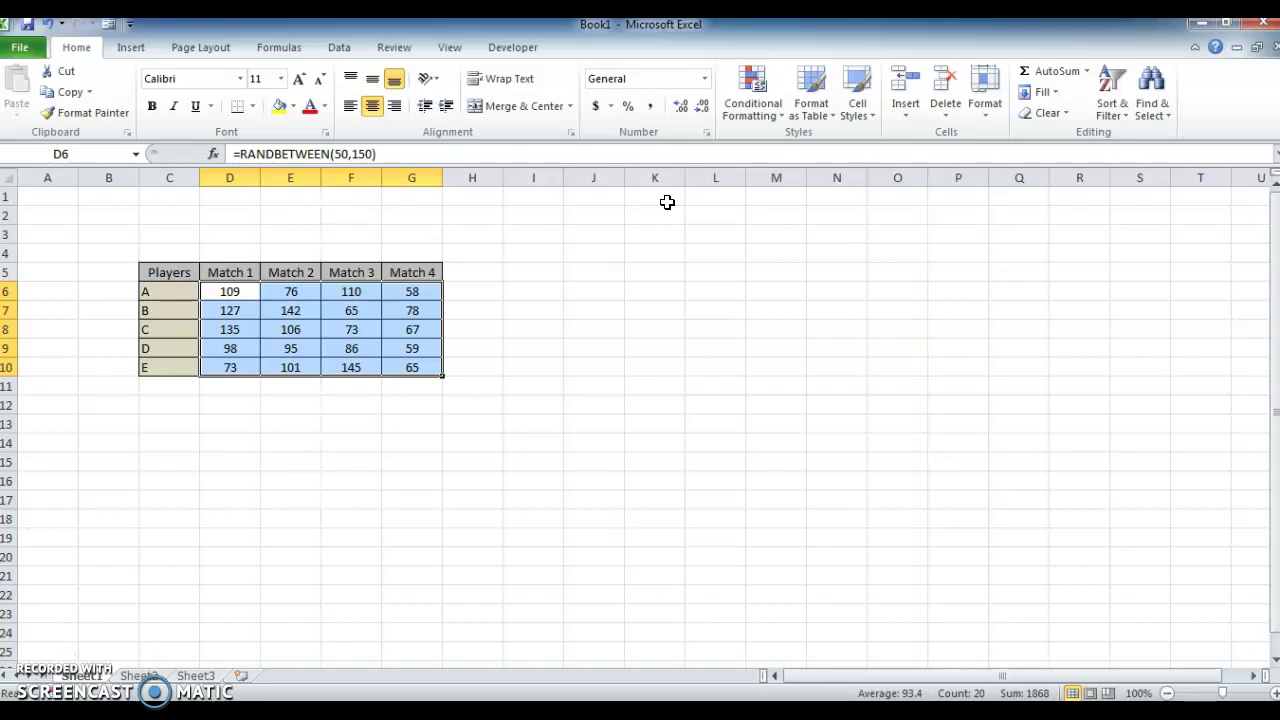
pyautogui.press('Up')
pyautogui.press('Up')
pyautogui.press('Up')
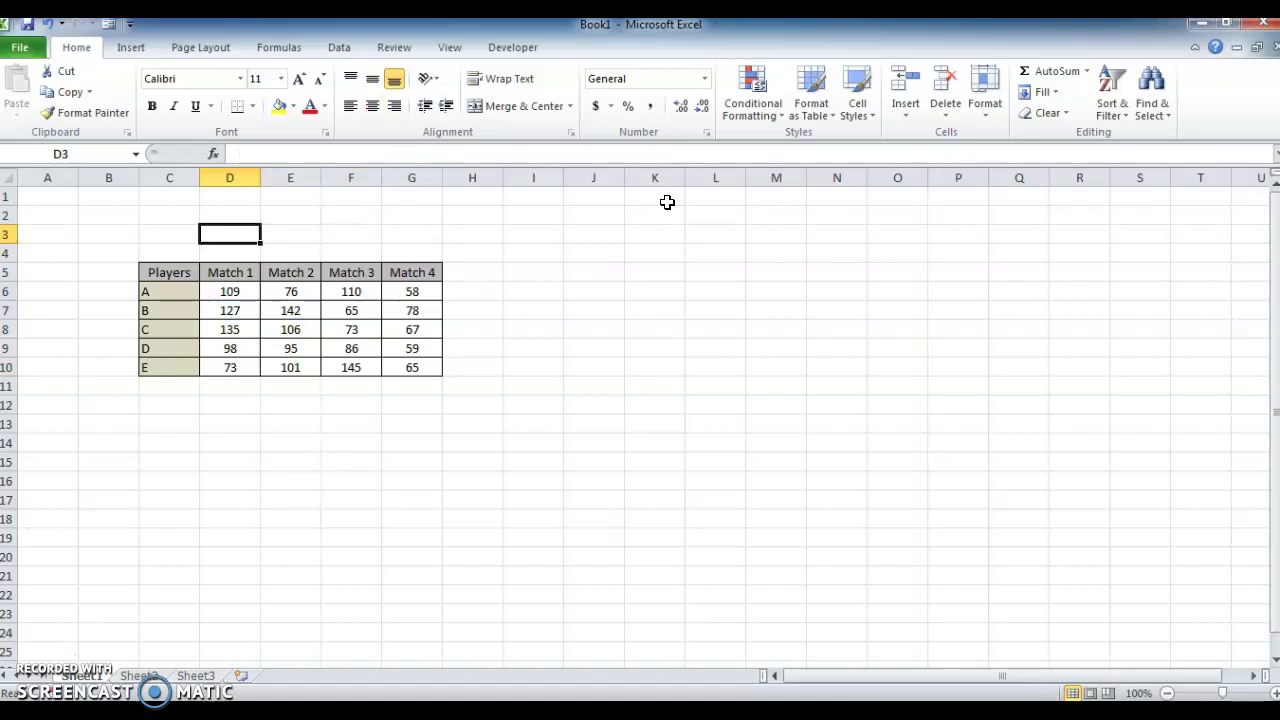
# Start a new conditional formatting rule for the match scores in D6:G10
pyautogui.press('Down')
pyautogui.press('Down')
pyautogui.press('Down')
pyautogui.hotkey('shift', 'Right')
pyautogui.hotkey('shift', 'Right')
pyautogui.hotkey('shift', 'Right')
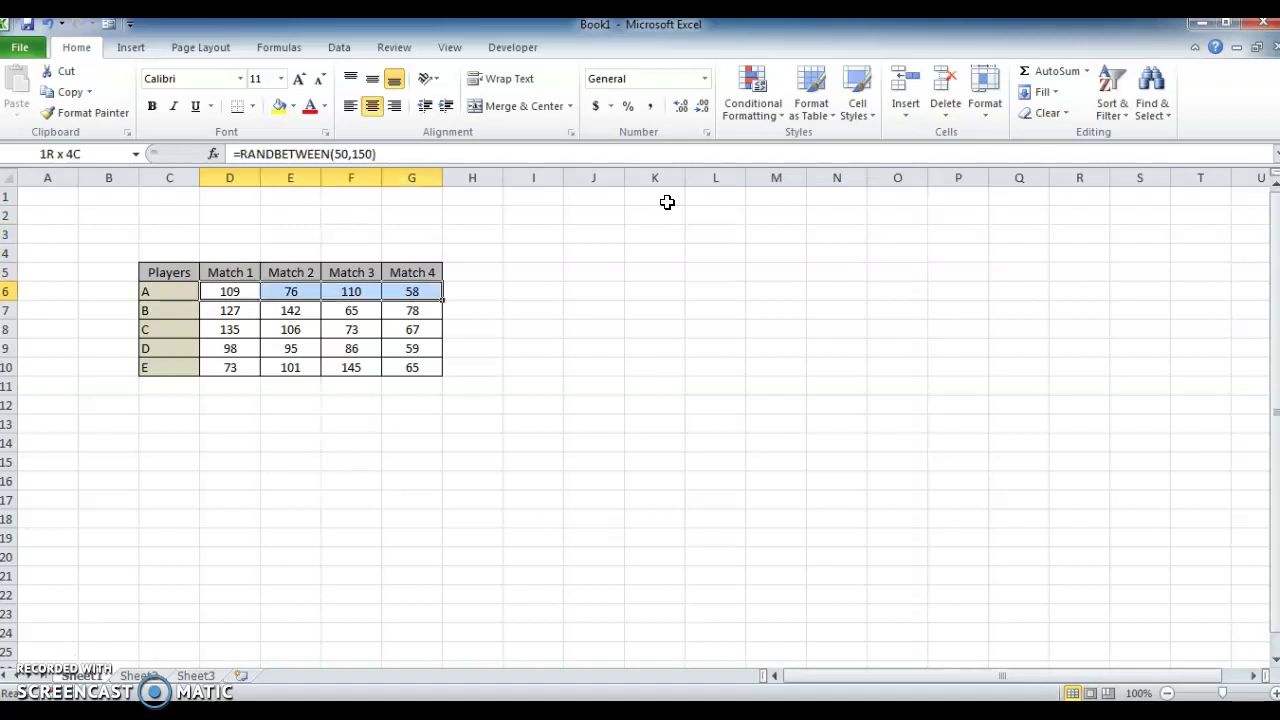
pyautogui.hotkey('shift', 'Down')
pyautogui.hotkey('shift', 'Down')
pyautogui.hotkey('shift', 'Down')
pyautogui.hotkey('shift', 'Down')
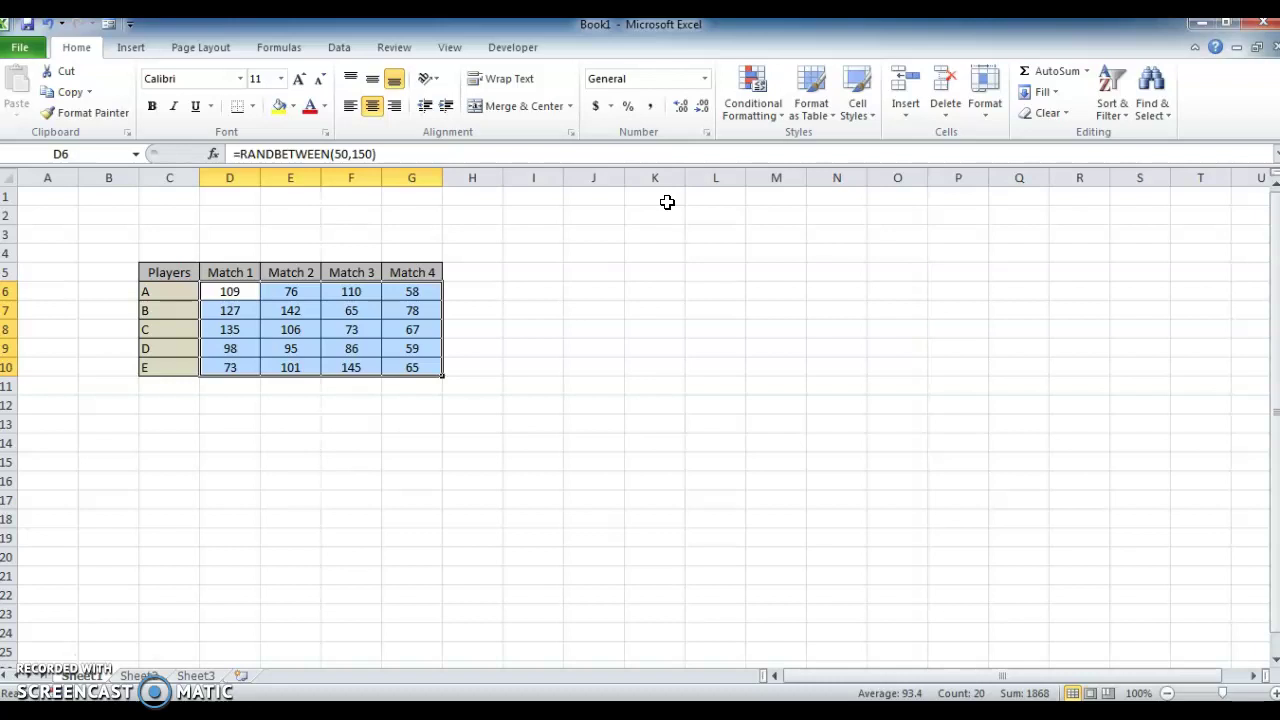
pyautogui.hotkey('alt', 'o')
pyautogui.press('d')
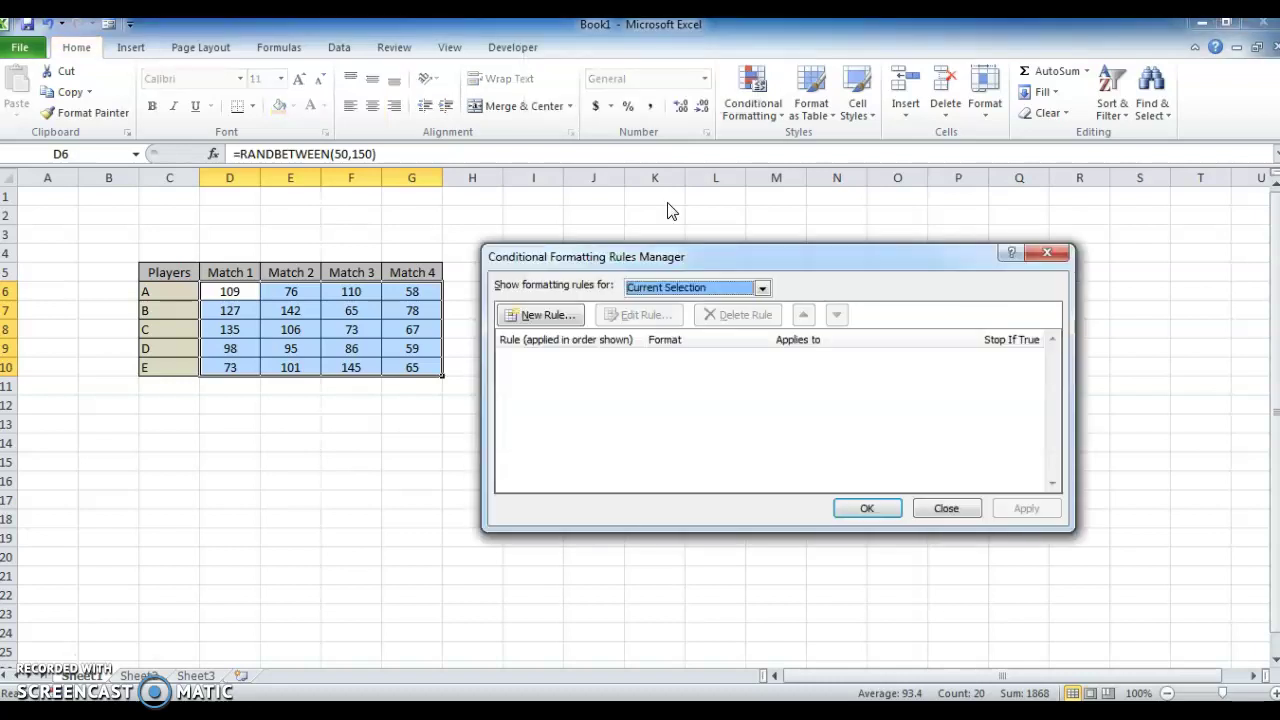
pyautogui.click(541, 314)
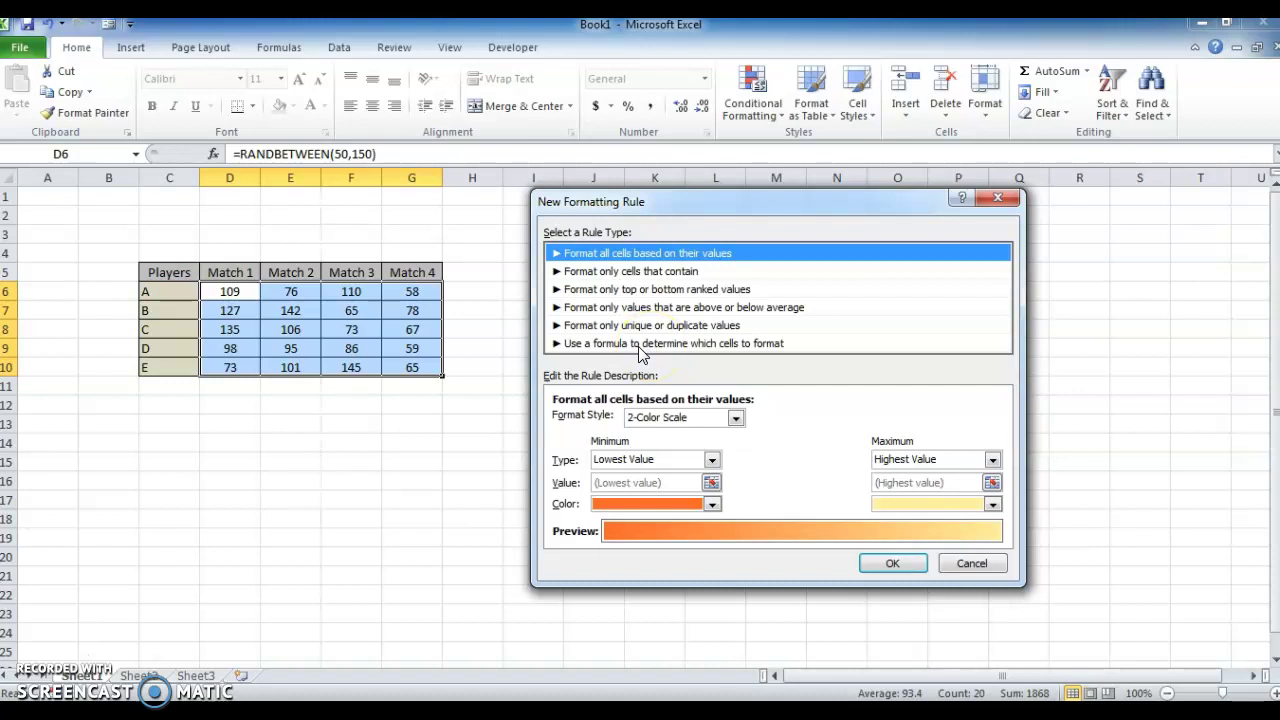
# Make the rule formula-based, using =MAX($D$6:$G$10)=D6 as its condition
pyautogui.click(640, 345)
pyautogui.click(590, 423)
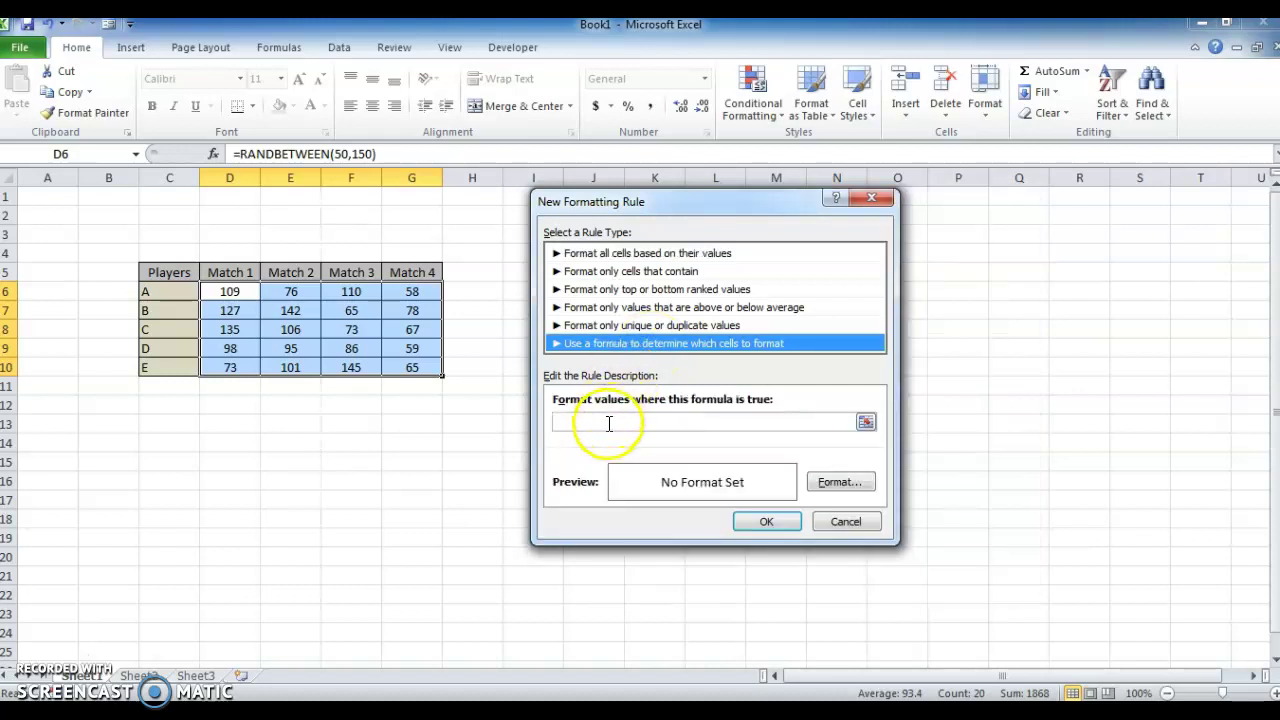
pyautogui.write('=')
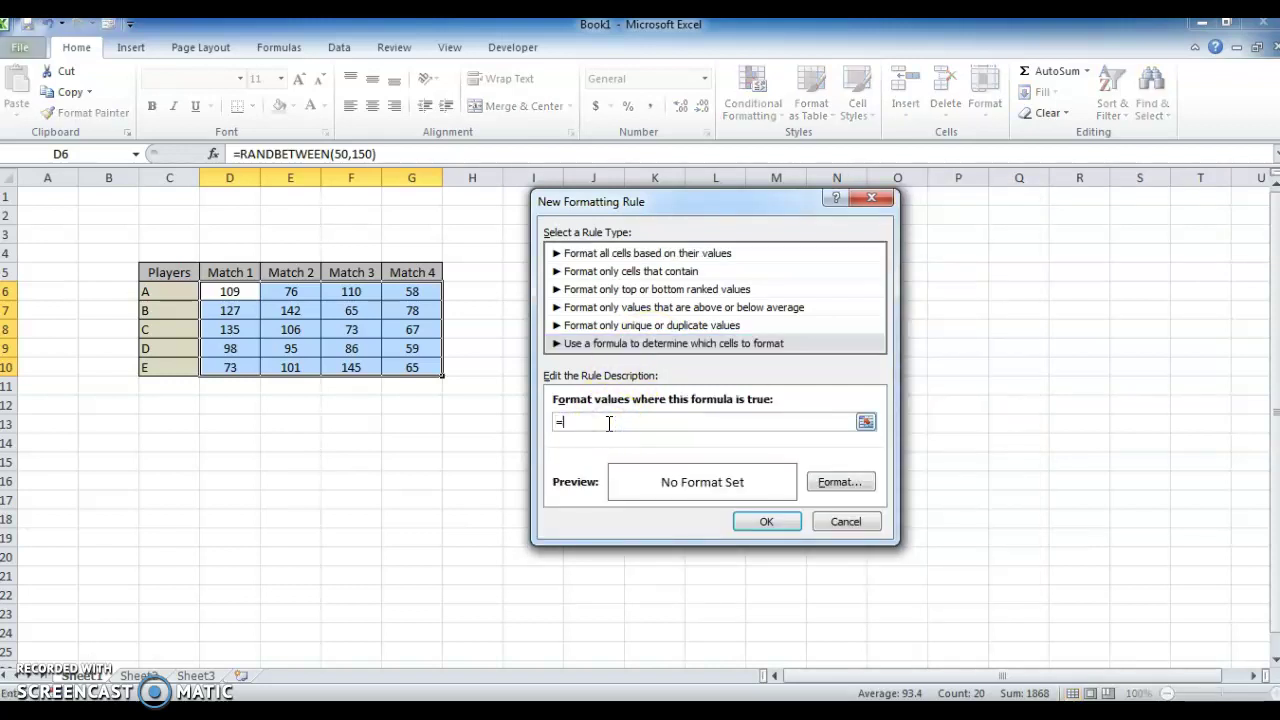
pyautogui.write('MAX($')
pyautogui.write('D$6:$G$10)=D6')
# Give the rule a red background fill, apply it to the scores and deselect the range
pyautogui.click(840, 482)
pyautogui.click(723, 186)
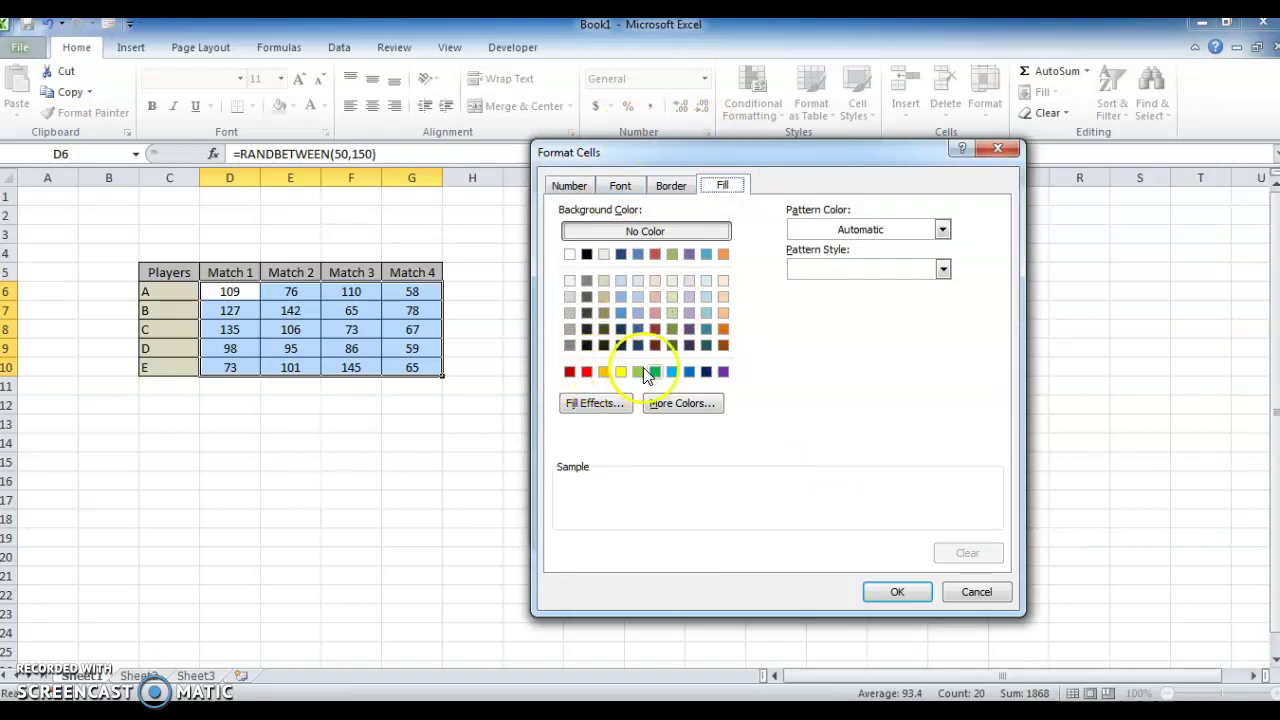
pyautogui.click(587, 372)
pyautogui.click(890, 592)
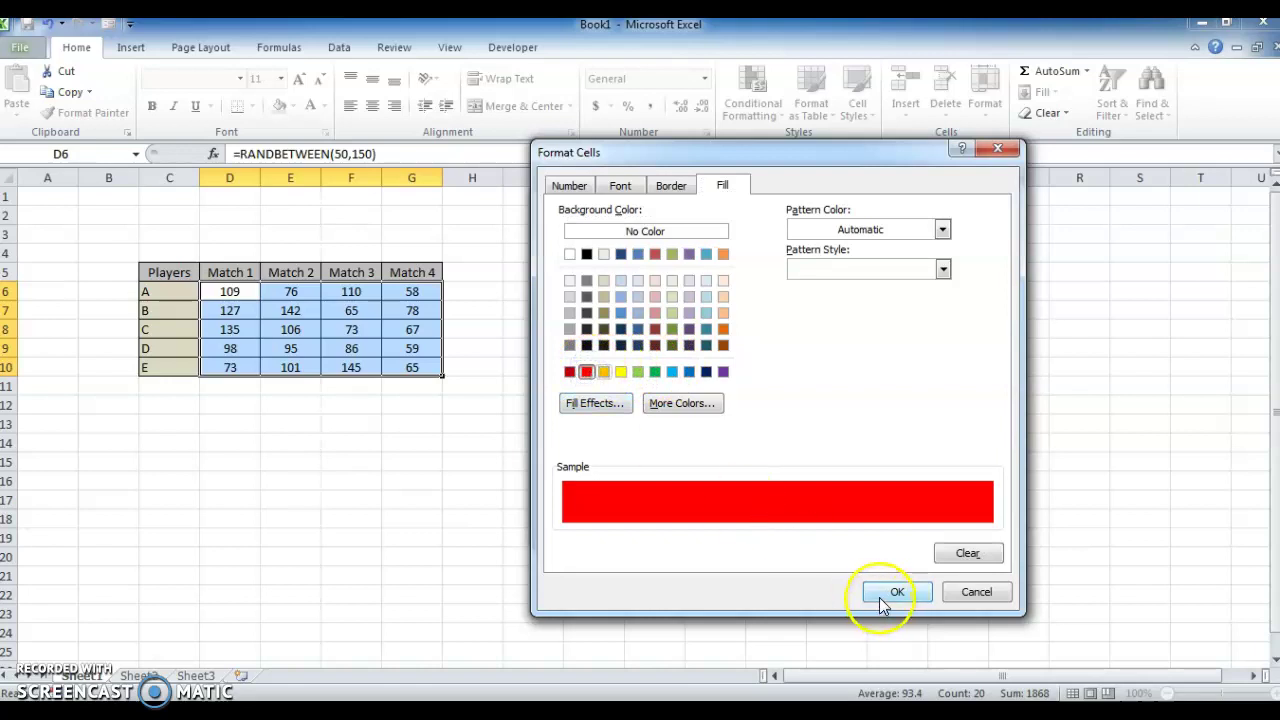
pyautogui.click(766, 521)
pyautogui.click(1020, 512)
pyautogui.click(1022, 510)
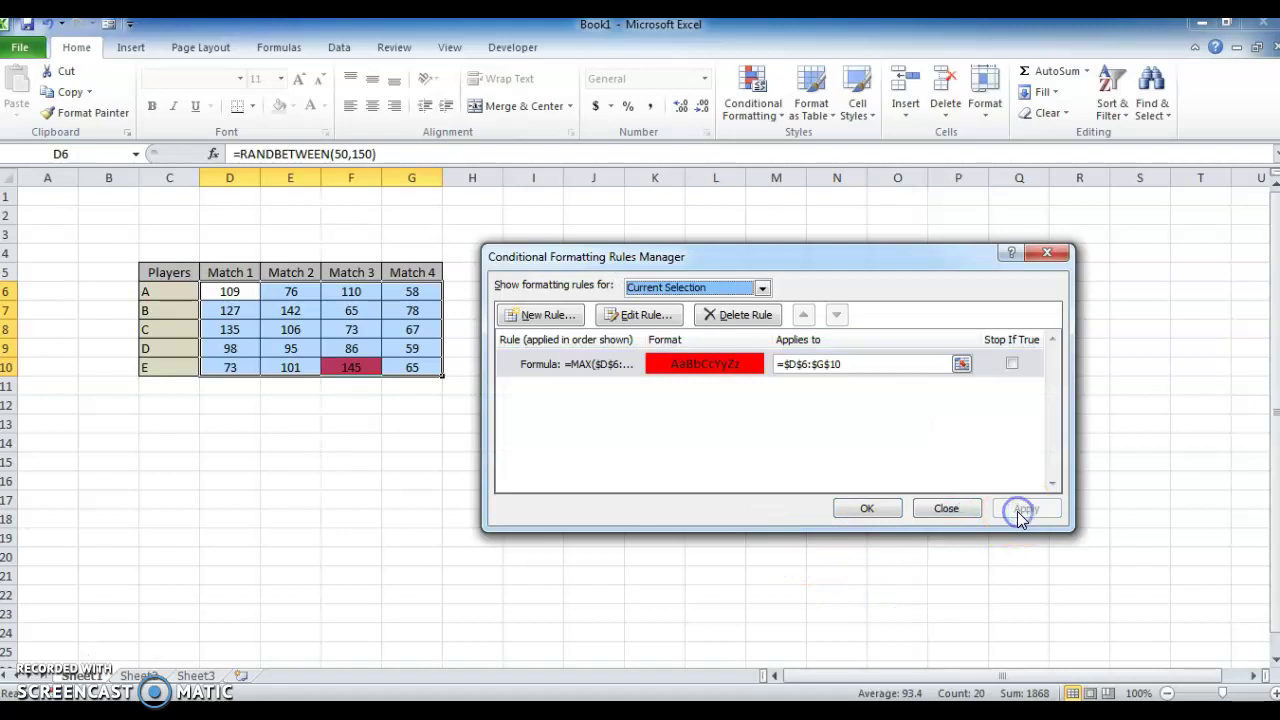
pyautogui.click(872, 508)
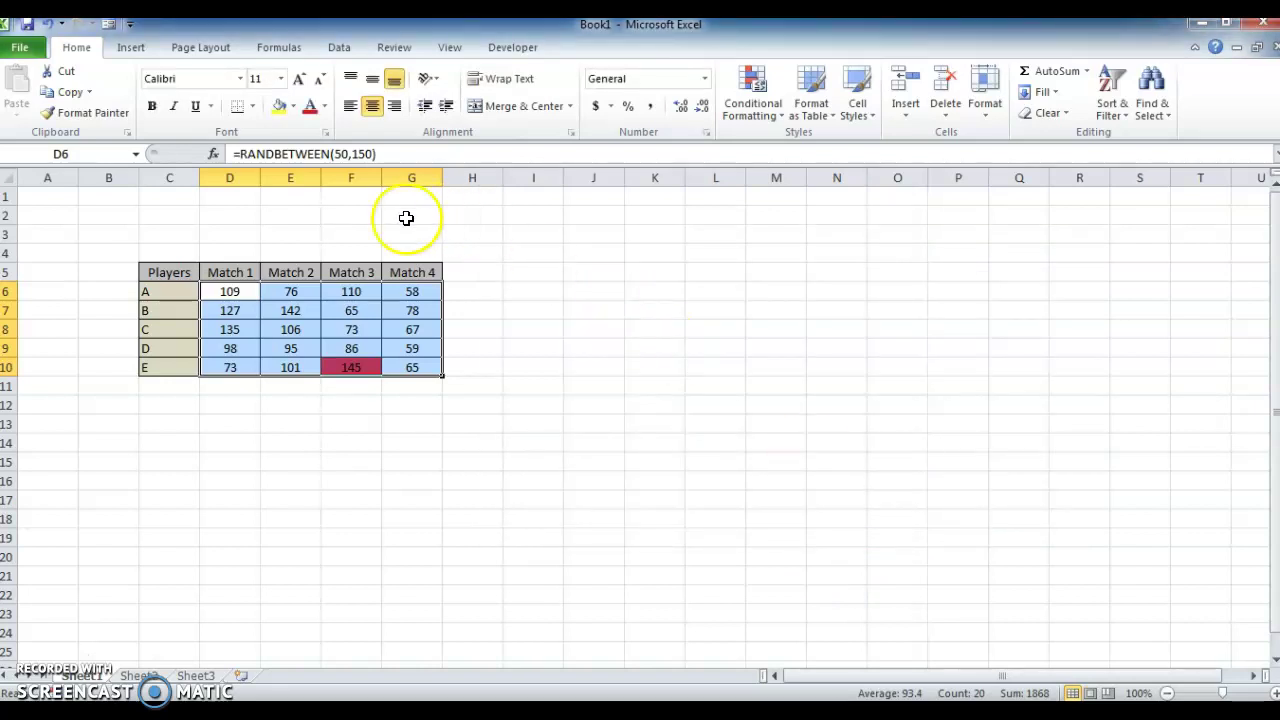
pyautogui.click(357, 231)
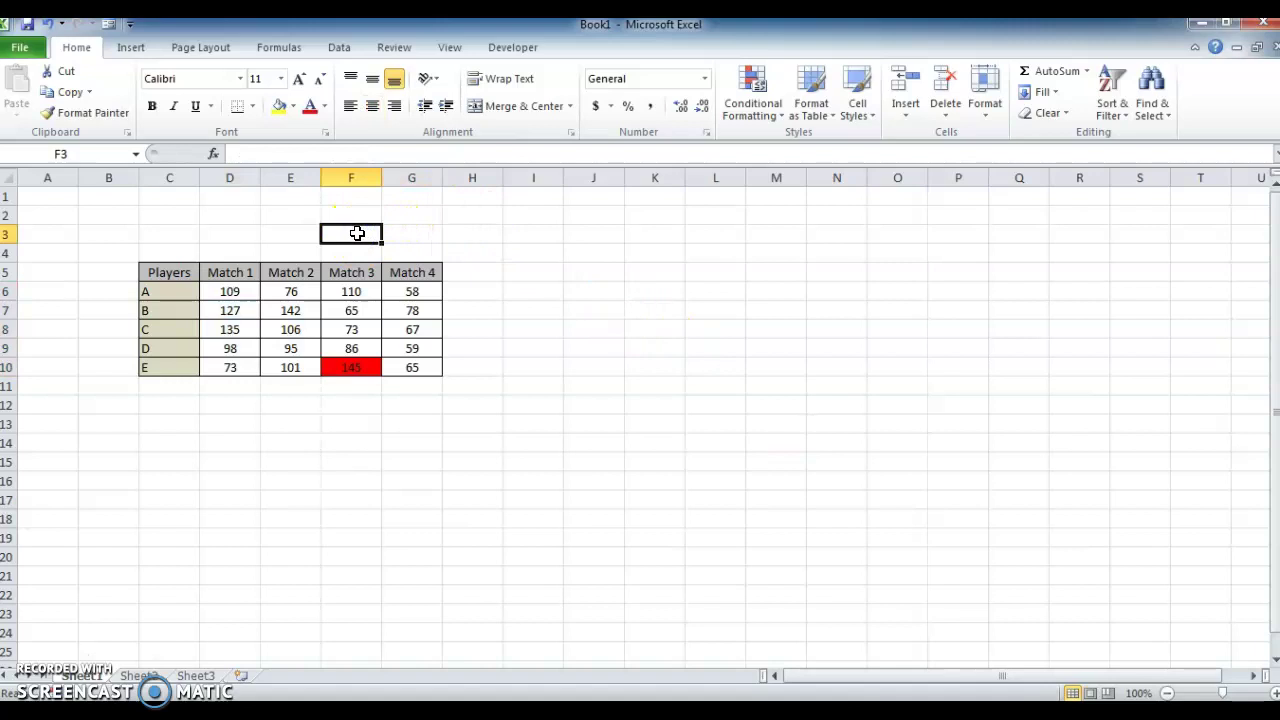
pyautogui.press('Down')
pyautogui.press('Down')
pyautogui.press('Down')
pyautogui.press('Down')
pyautogui.press('Down')
pyautogui.press('Down')
pyautogui.press('Down')
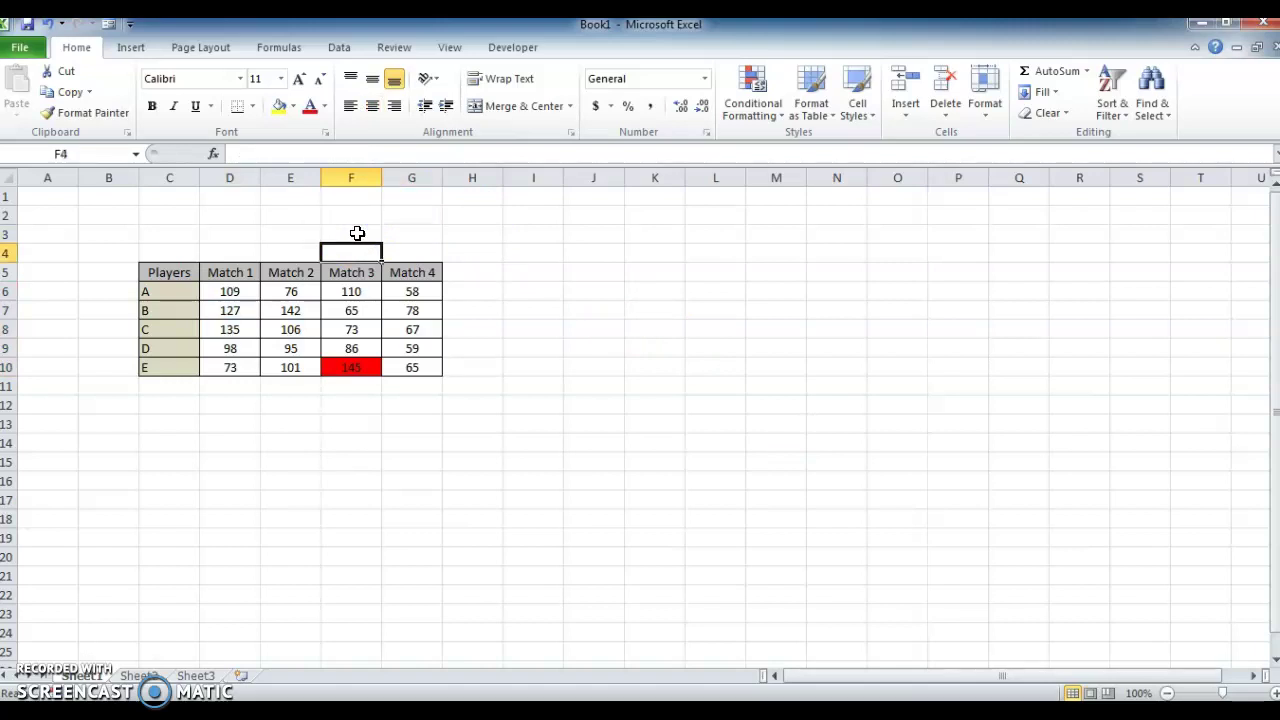
pyautogui.press('Up')
pyautogui.press('Up')
pyautogui.press('Up')
pyautogui.press('Up')
pyautogui.press('Up')
pyautogui.press('Up')
pyautogui.press('Up')
pyautogui.press('Up')
pyautogui.press('Up')
pyautogui.press('Down')
pyautogui.press('Down')
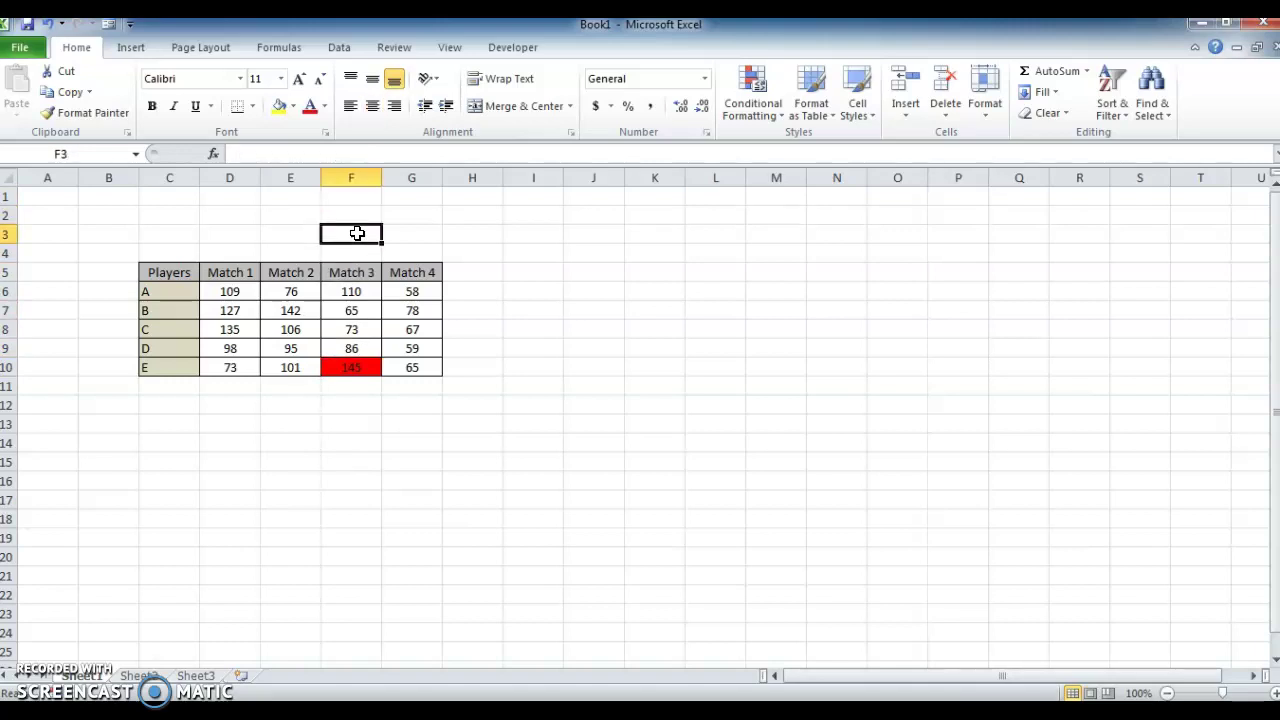
# Recalculate the sheet repeatedly to check that the red highlight follows the highest score
pyautogui.press('F9')
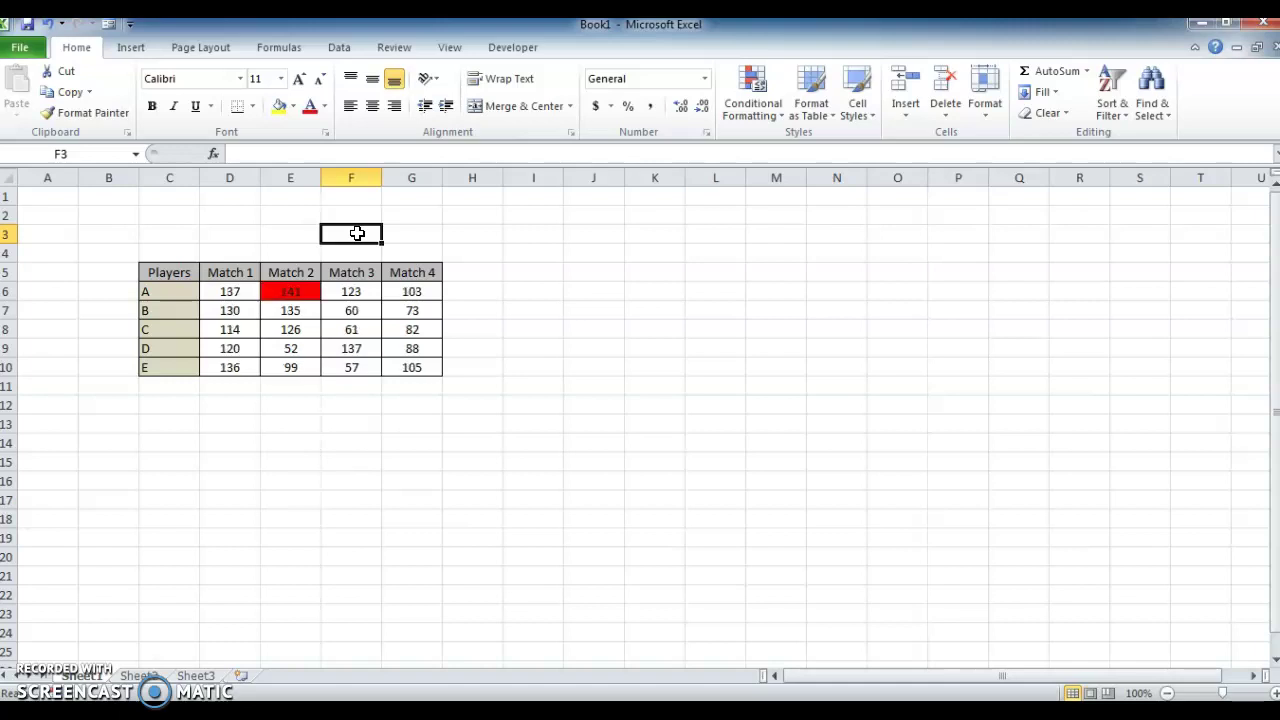
pyautogui.press('F9')
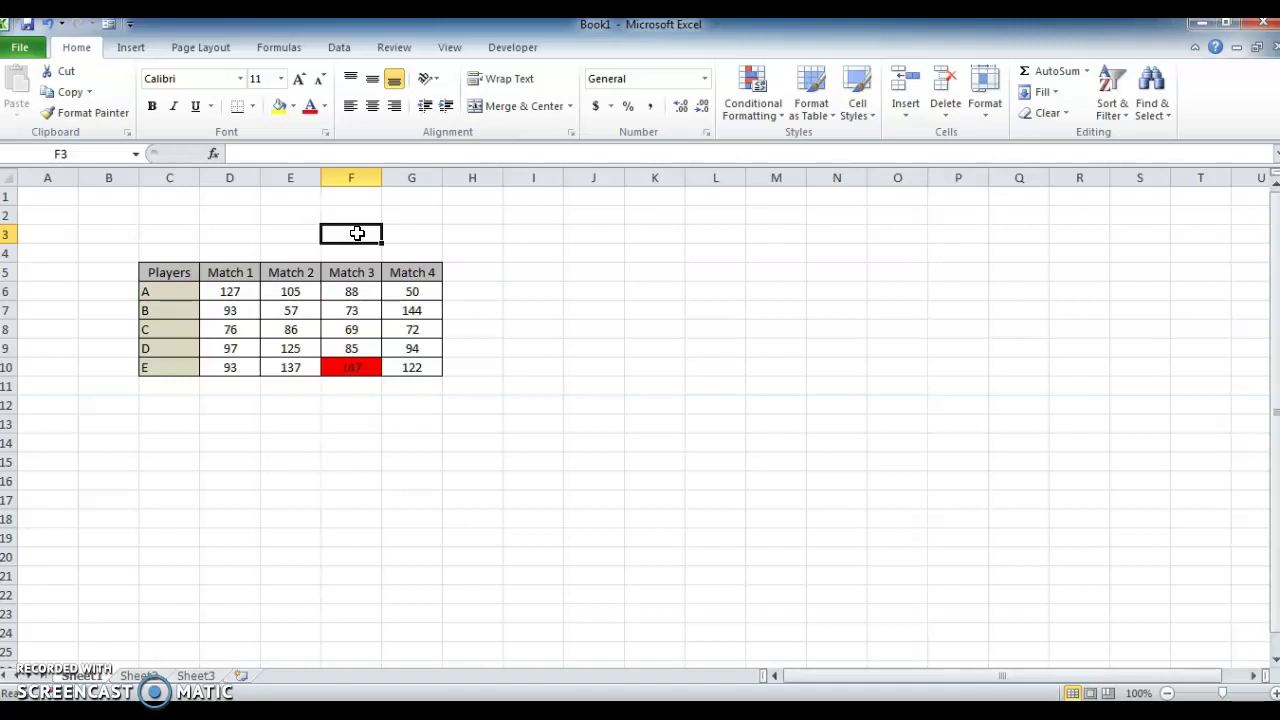
pyautogui.press('F9')
pyautogui.press('F9')
pyautogui.press('F9')
pyautogui.press('F9')
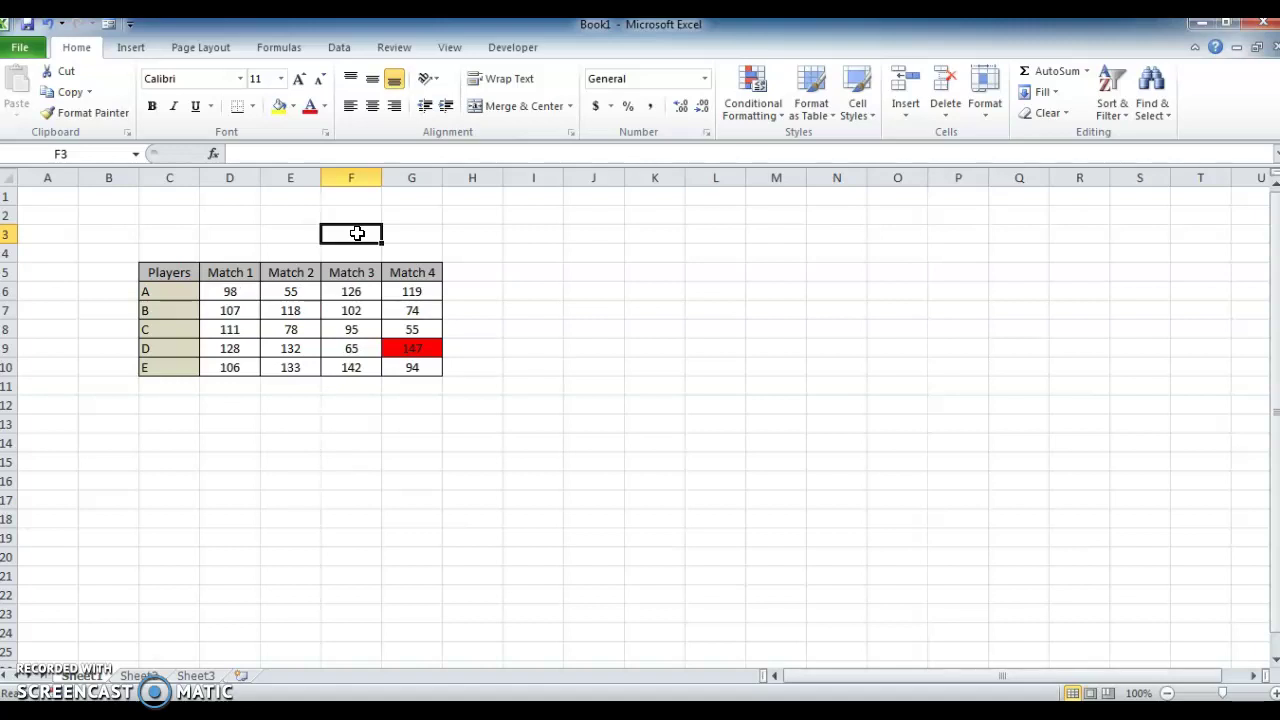
pyautogui.press('F9')
pyautogui.press('F9')
pyautogui.press('F9')
pyautogui.press('F9')
pyautogui.press('F9')
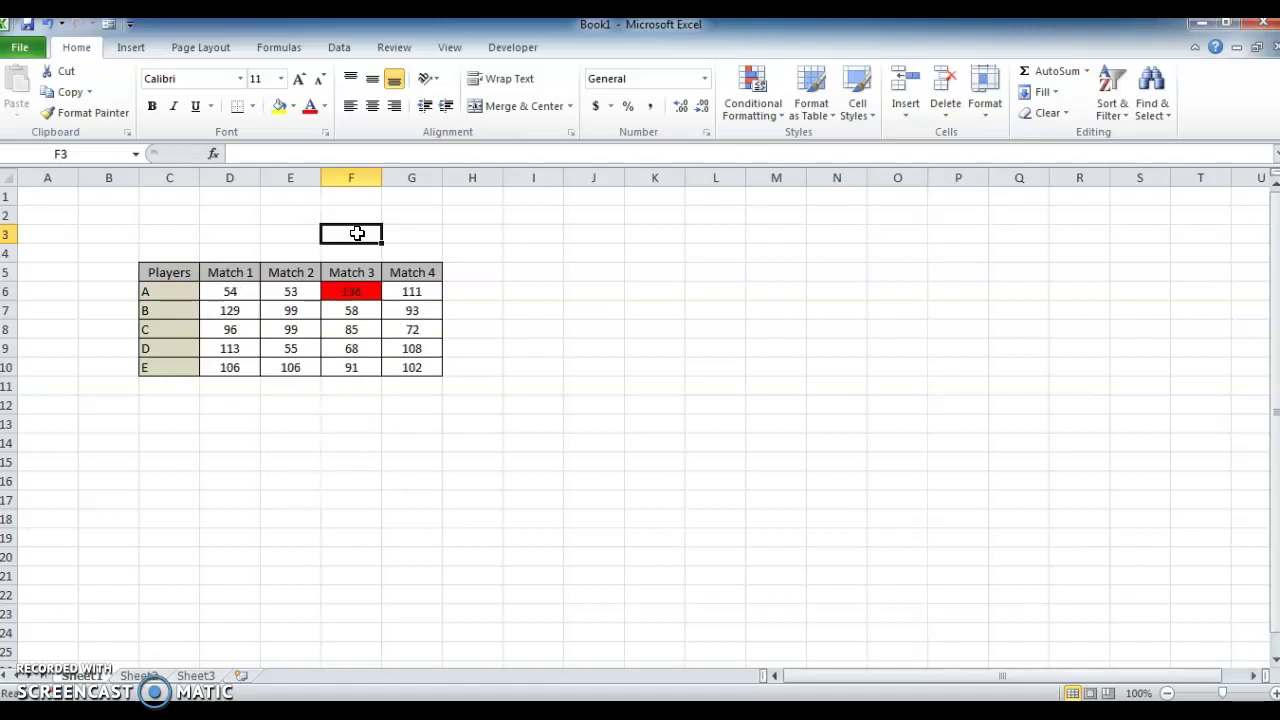
pyautogui.press('F9')
pyautogui.press('F9')
pyautogui.press('F9')
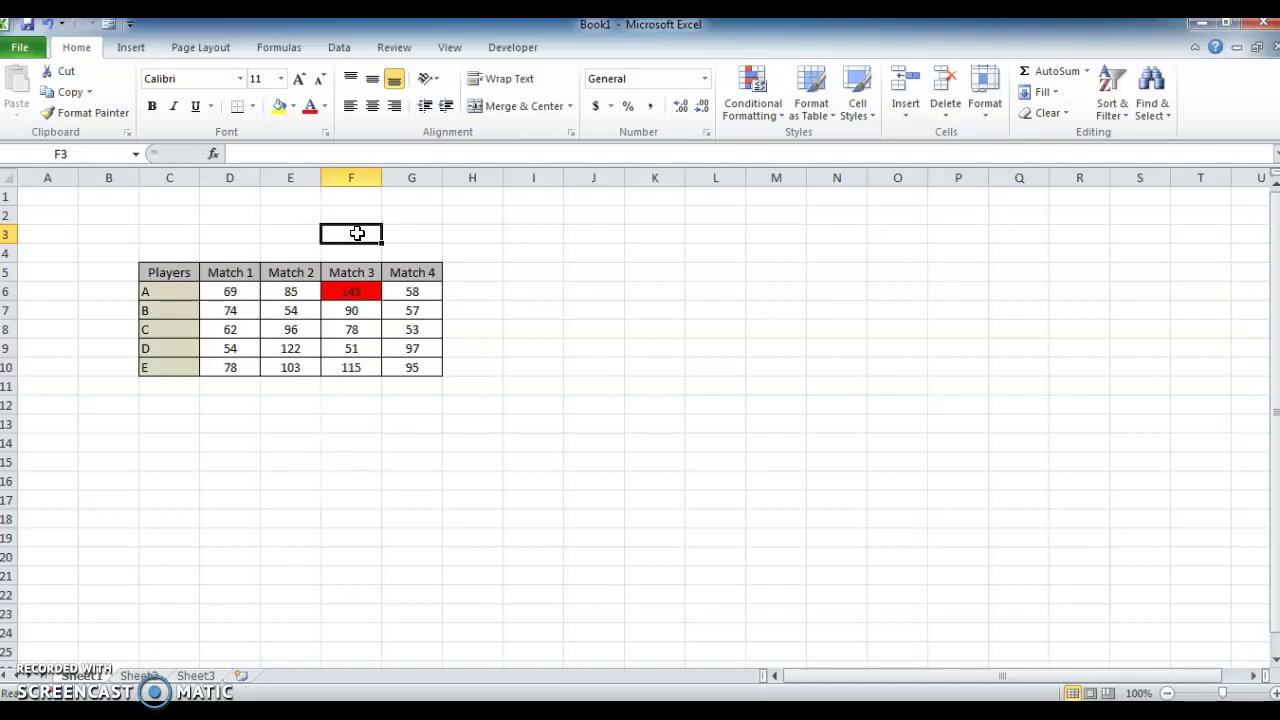
# Select the match scores in D6:G10 and open their existing conditional formatting rule for editing
pyautogui.press('Down')
pyautogui.press('Down')
pyautogui.press('Down')
pyautogui.press('Left')
pyautogui.press('Left')
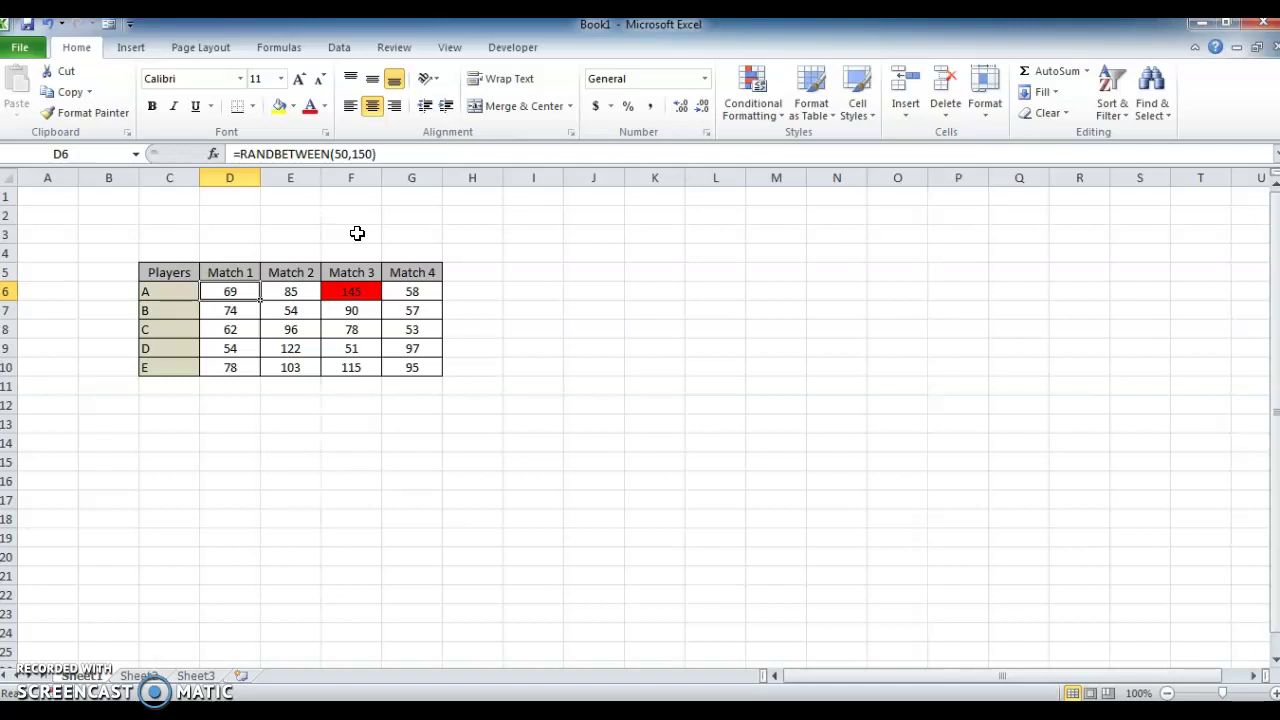
pyautogui.hotkey('ctrl', 'shift', 'Right')
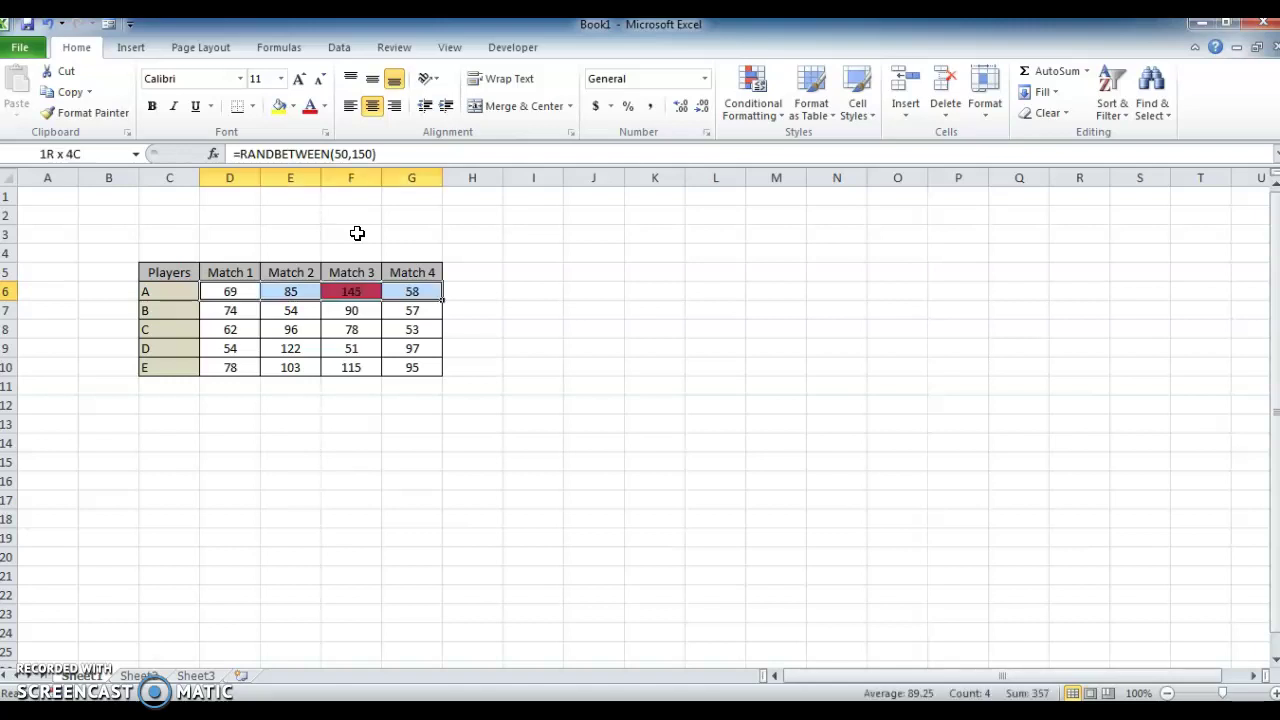
pyautogui.hotkey('ctrl', 'shift', 'Down')
pyautogui.hotkey('alt', 'o')
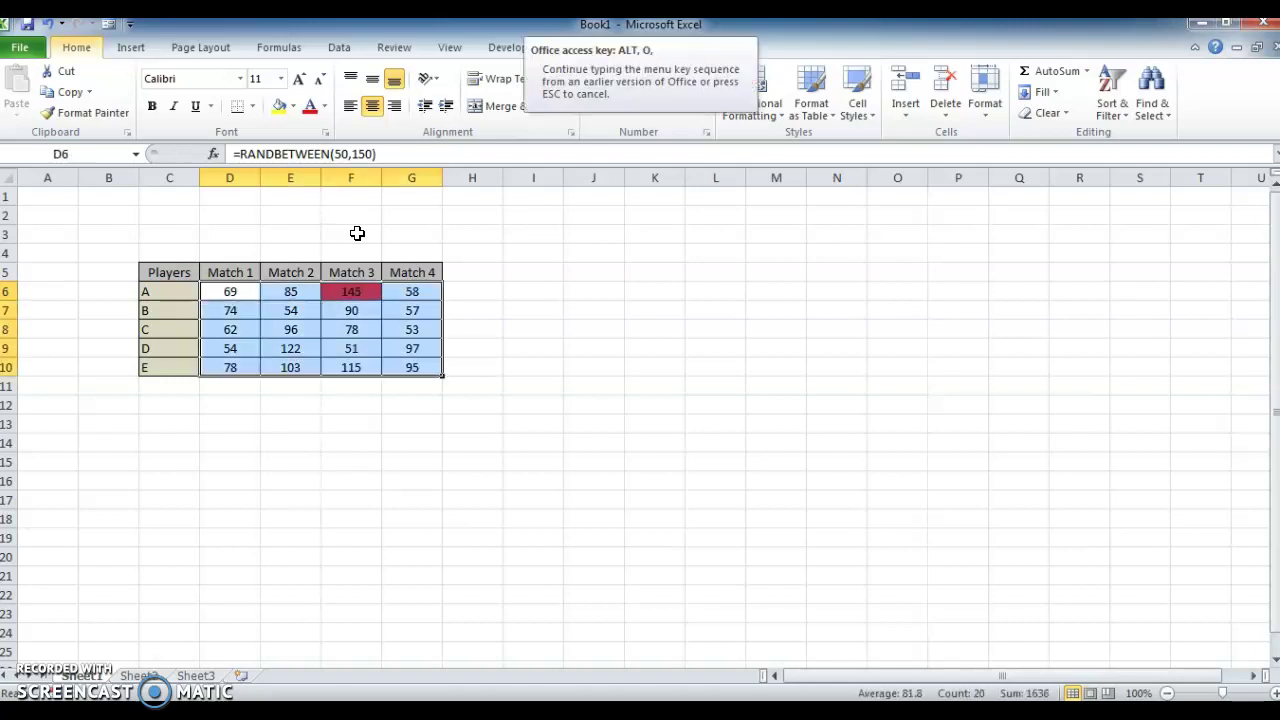
pyautogui.press('d')
pyautogui.doubleClick(553, 364)
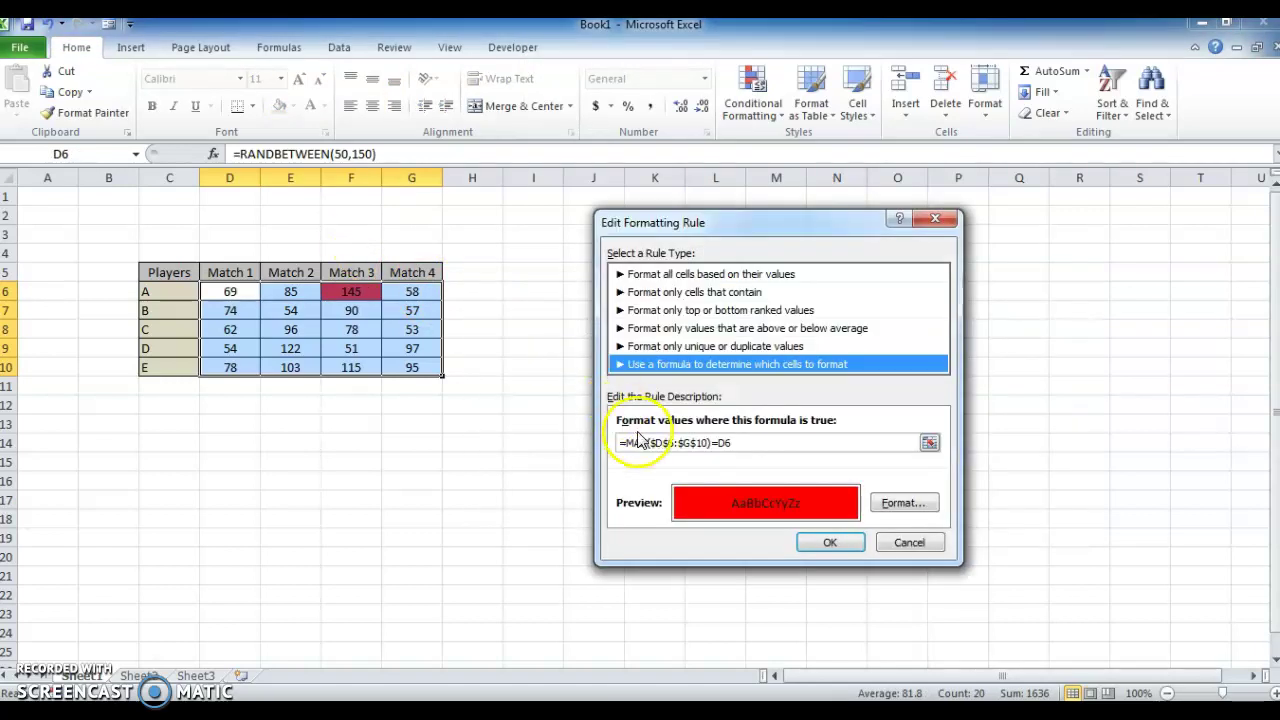
# Change the rule's formula to =MIN($D$6:$G$10)=D6, apply it to the scores and deselect the range
pyautogui.click(646, 442)
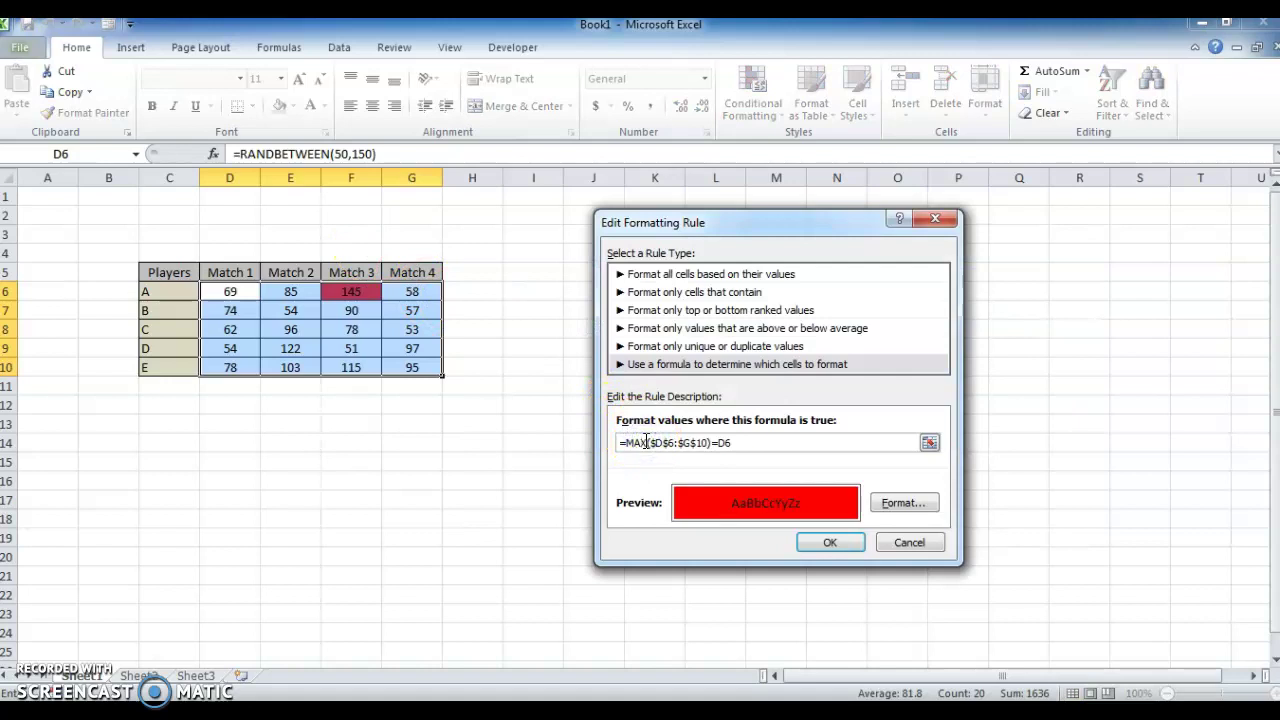
pyautogui.press('BackSpace')
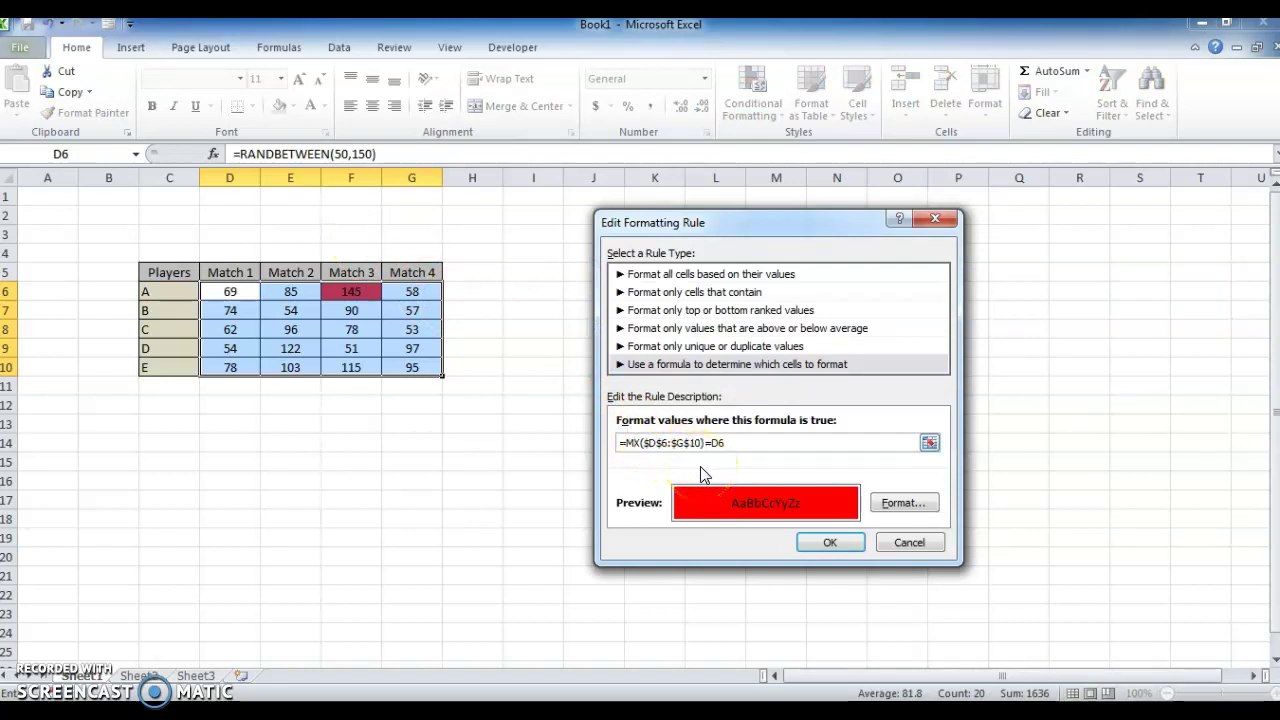
pyautogui.press('BackSpace')
pyautogui.write('IN')
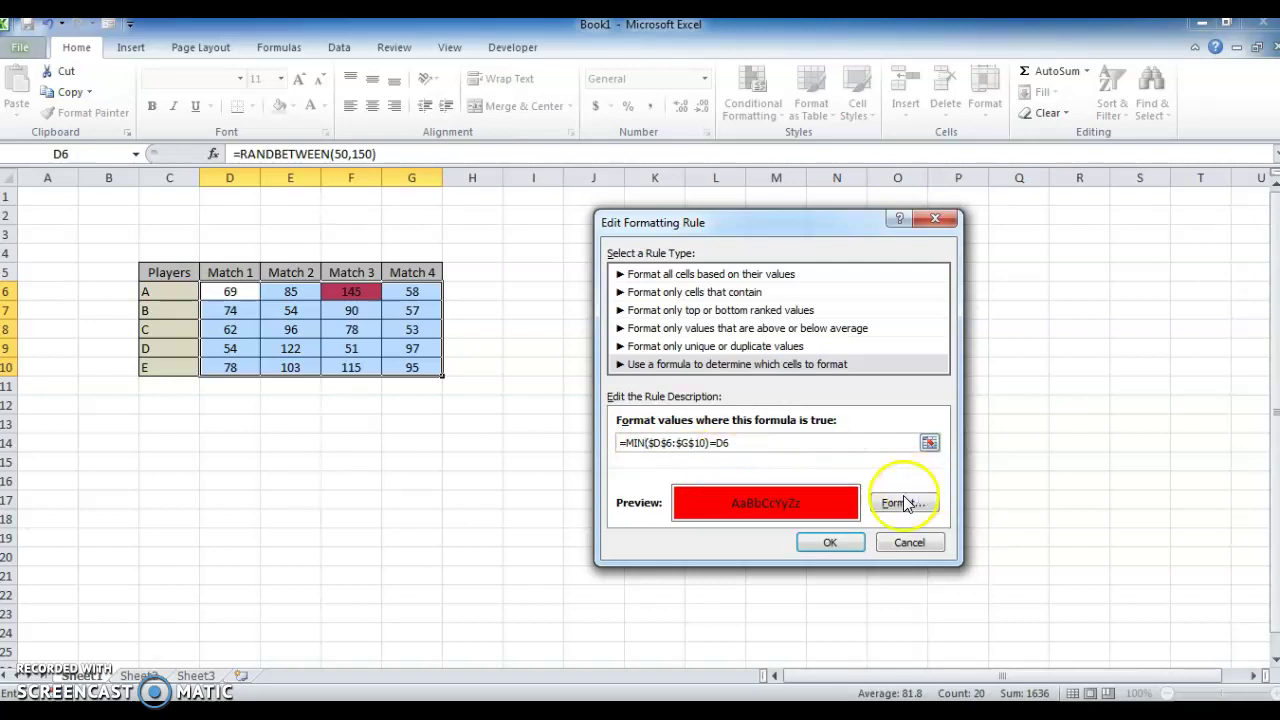
pyautogui.click(830, 545)
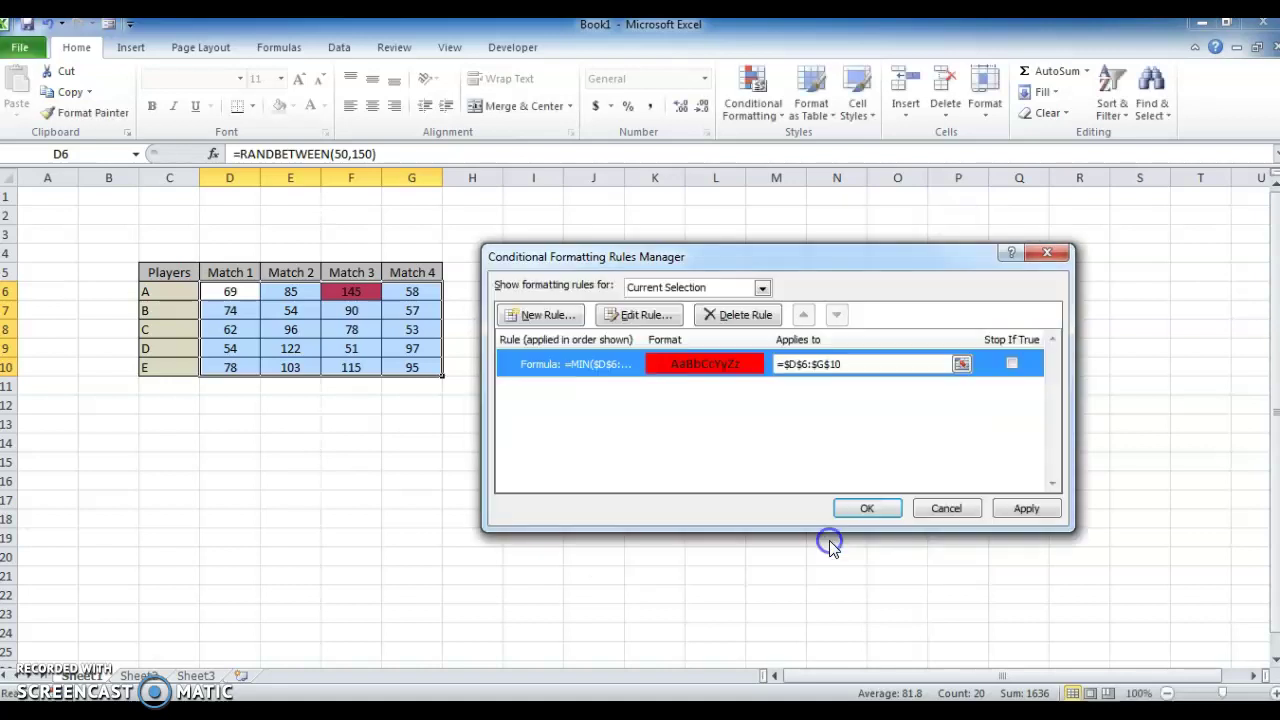
pyautogui.click(1015, 510)
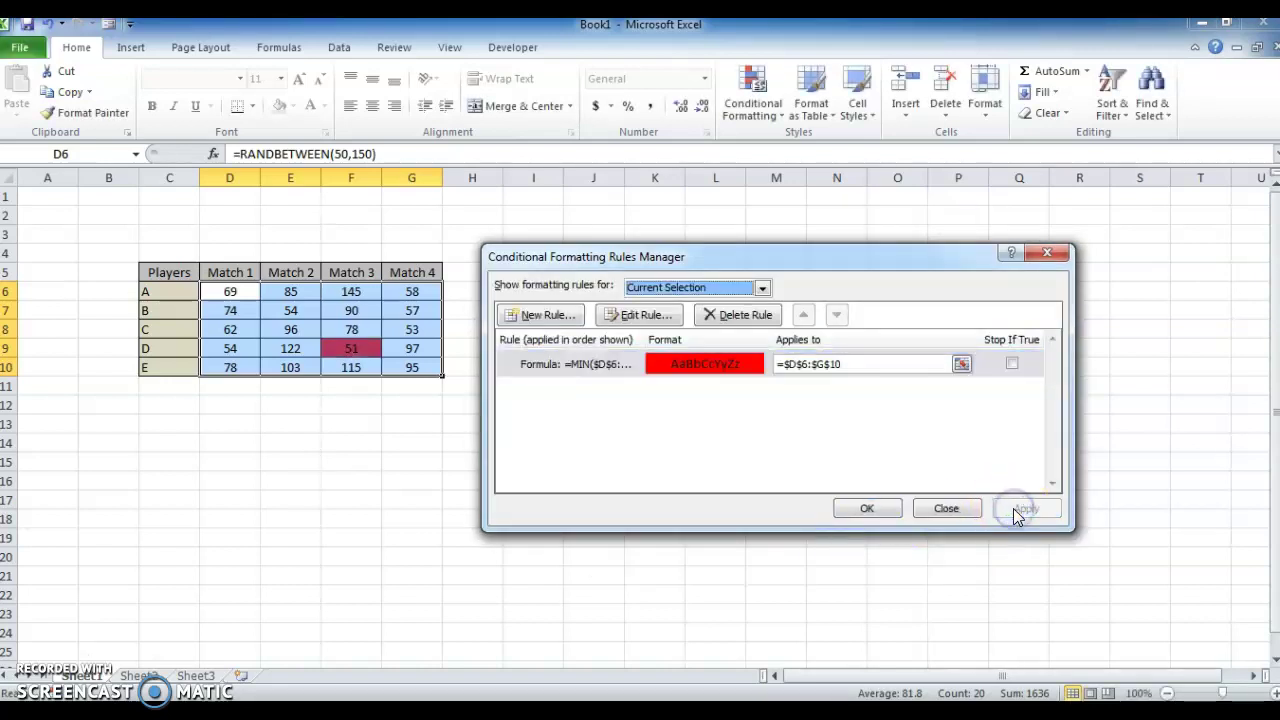
pyautogui.click(848, 512)
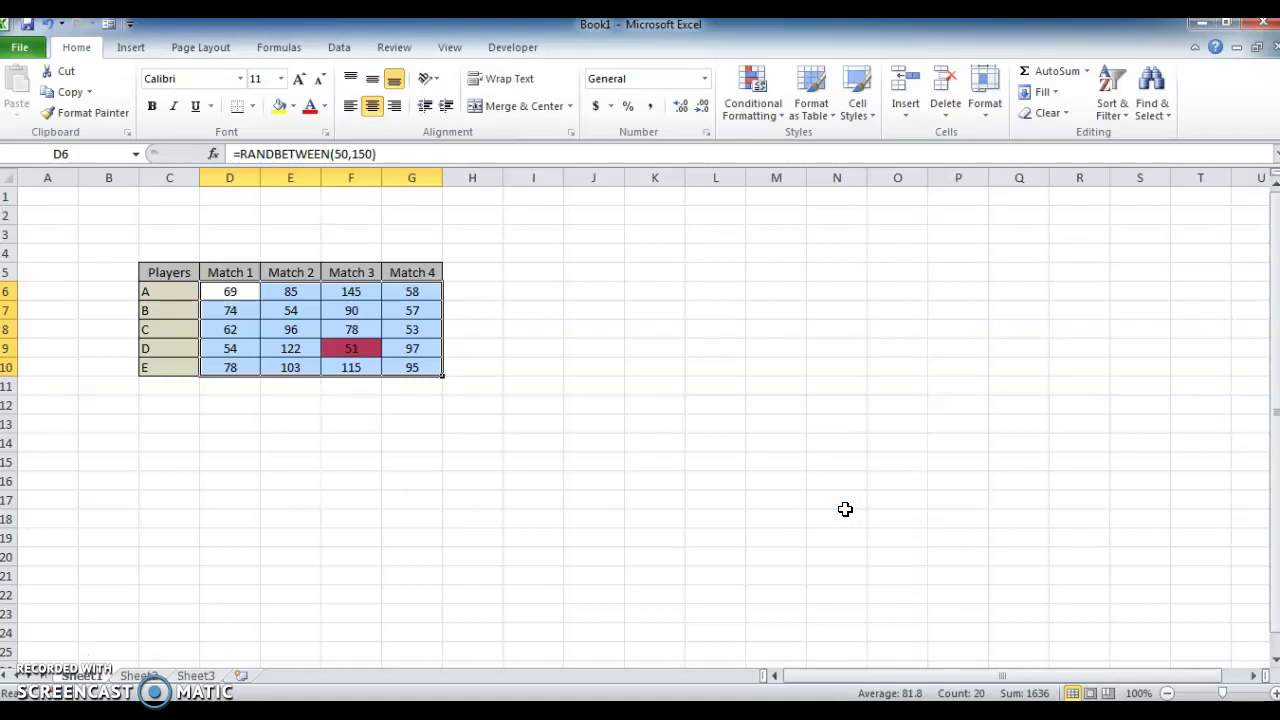
pyautogui.press('Up')
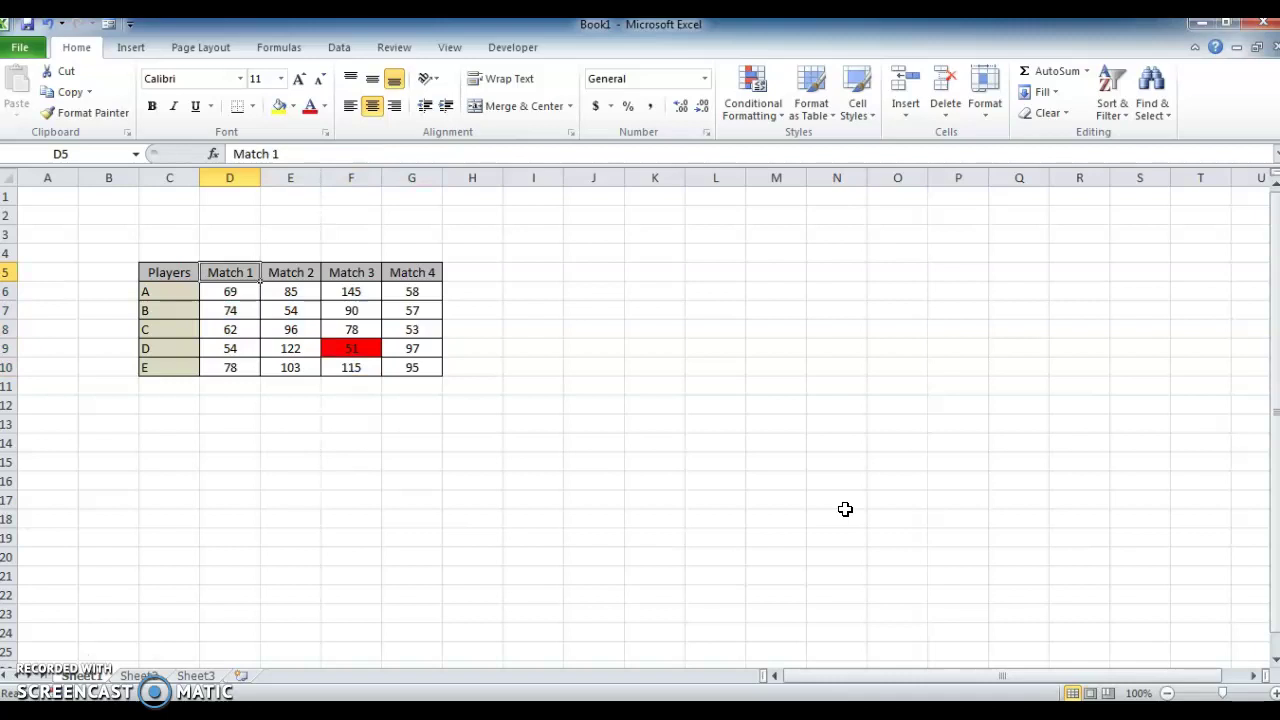
# Recalculate the sheet repeatedly to check that the red highlight follows the lowest score
pyautogui.press('F9')
pyautogui.press('F9')
pyautogui.press('F9')
pyautogui.press('F9')
pyautogui.press('F9')
pyautogui.press('F9')
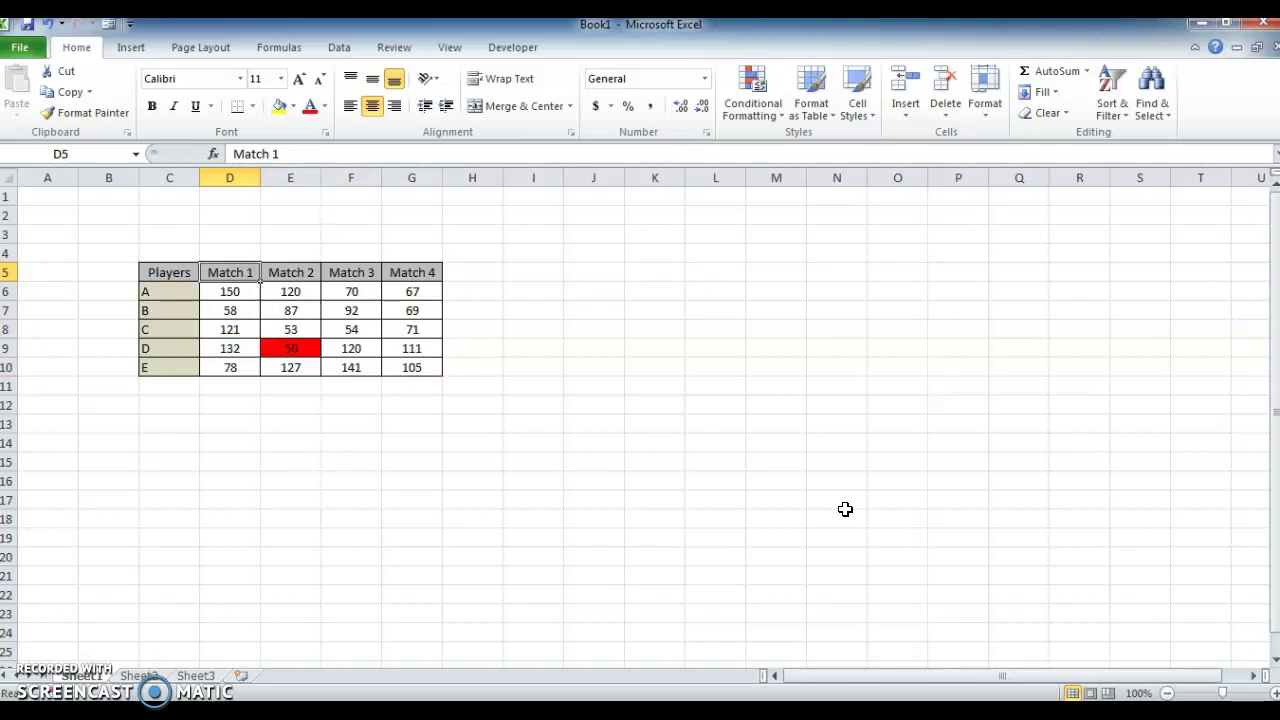
pyautogui.press('F9')
pyautogui.press('F9')
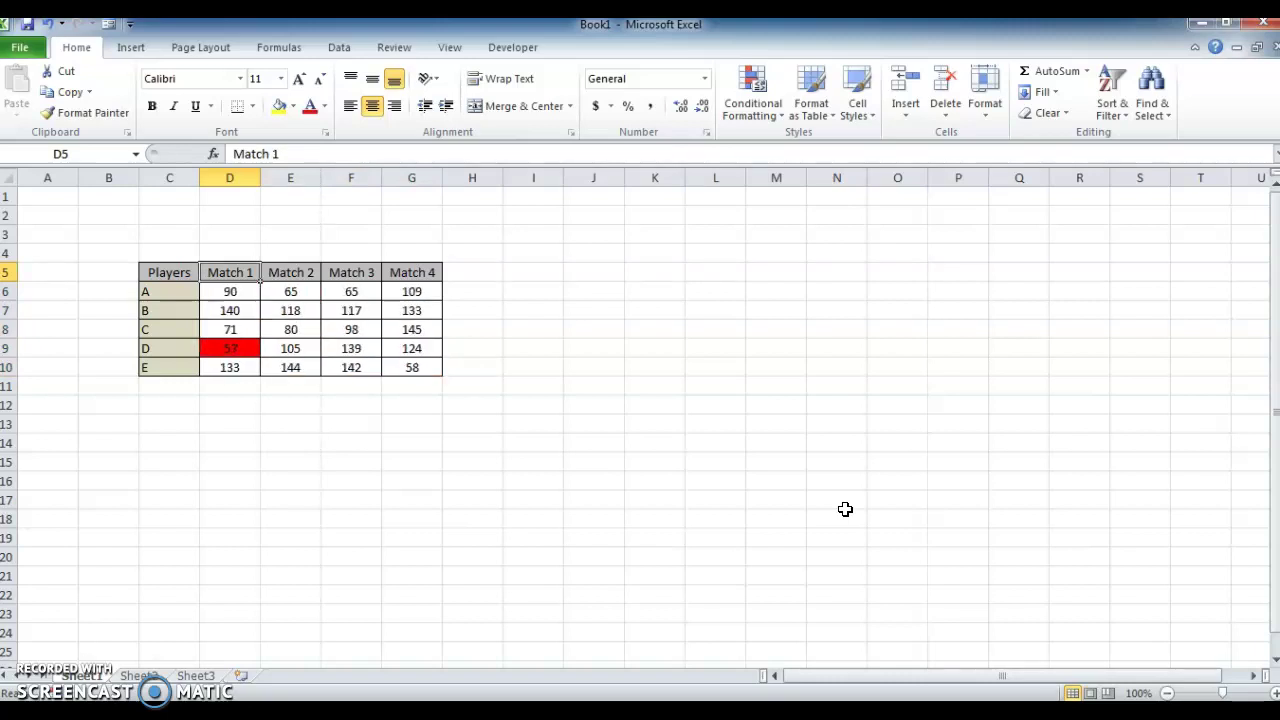
pyautogui.press('F9')
pyautogui.press('F9')
pyautogui.press('F9')
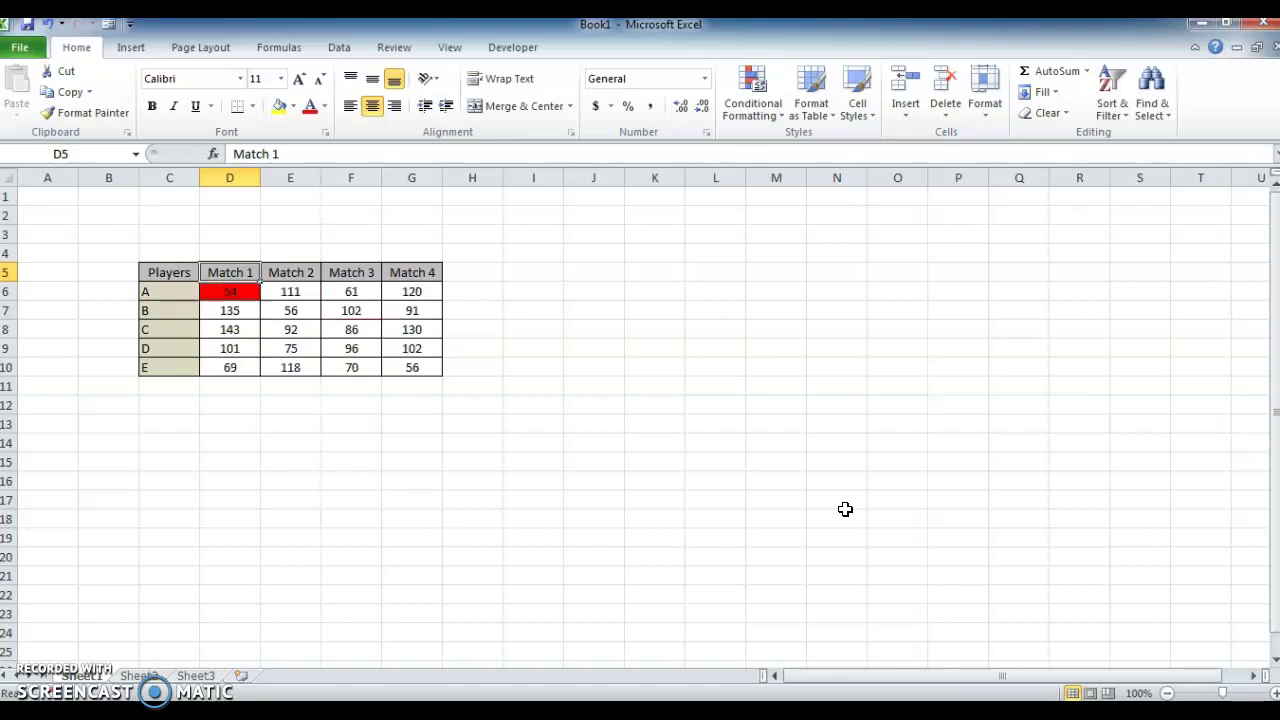
# Delete the conditional formatting rule from the match scores in D6:G10
pyautogui.press('Down')
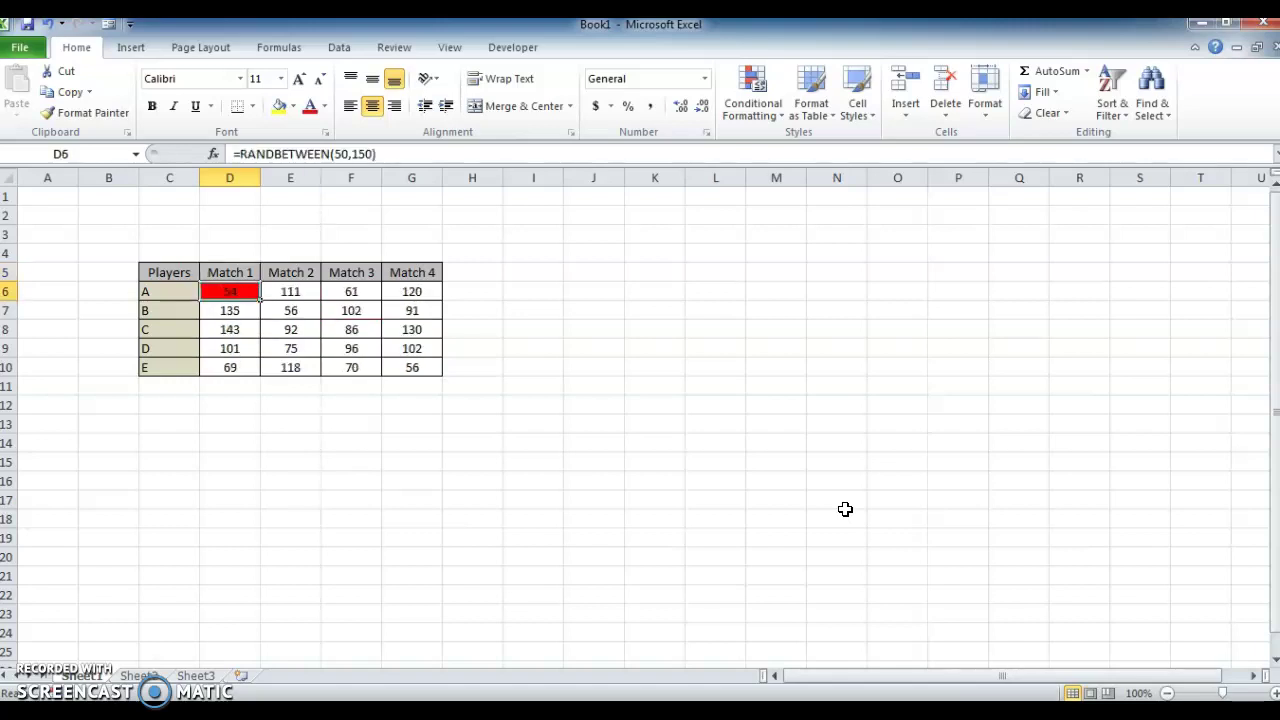
pyautogui.hotkey('ctrl', 'shift', 'Right')
pyautogui.hotkey('ctrl', 'shift', 'Down')
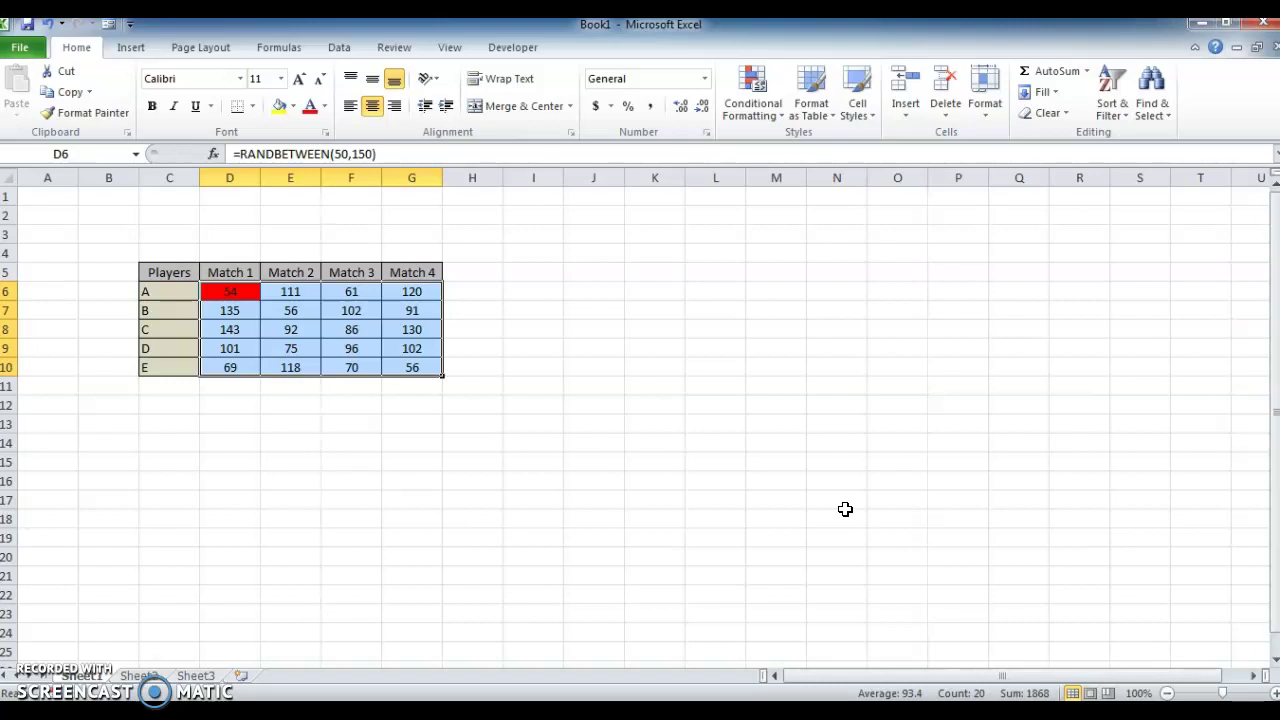
pyautogui.hotkey('alt', 'o')
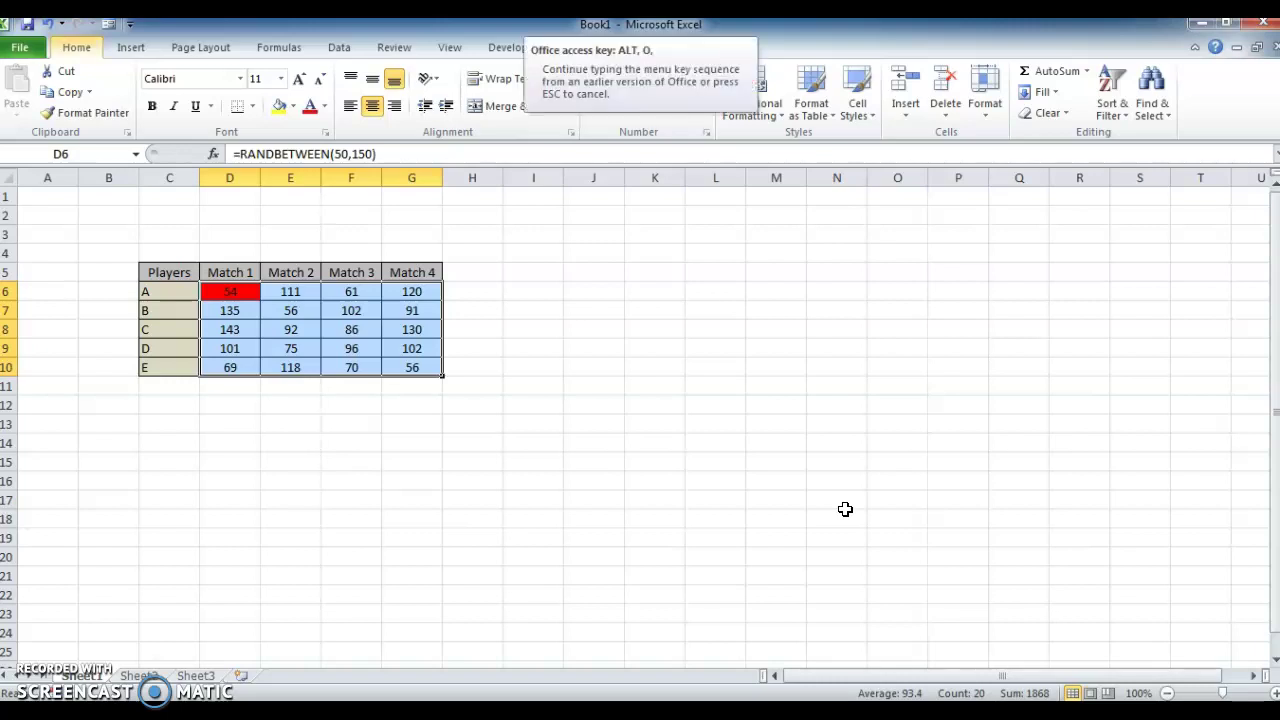
pyautogui.press('d')
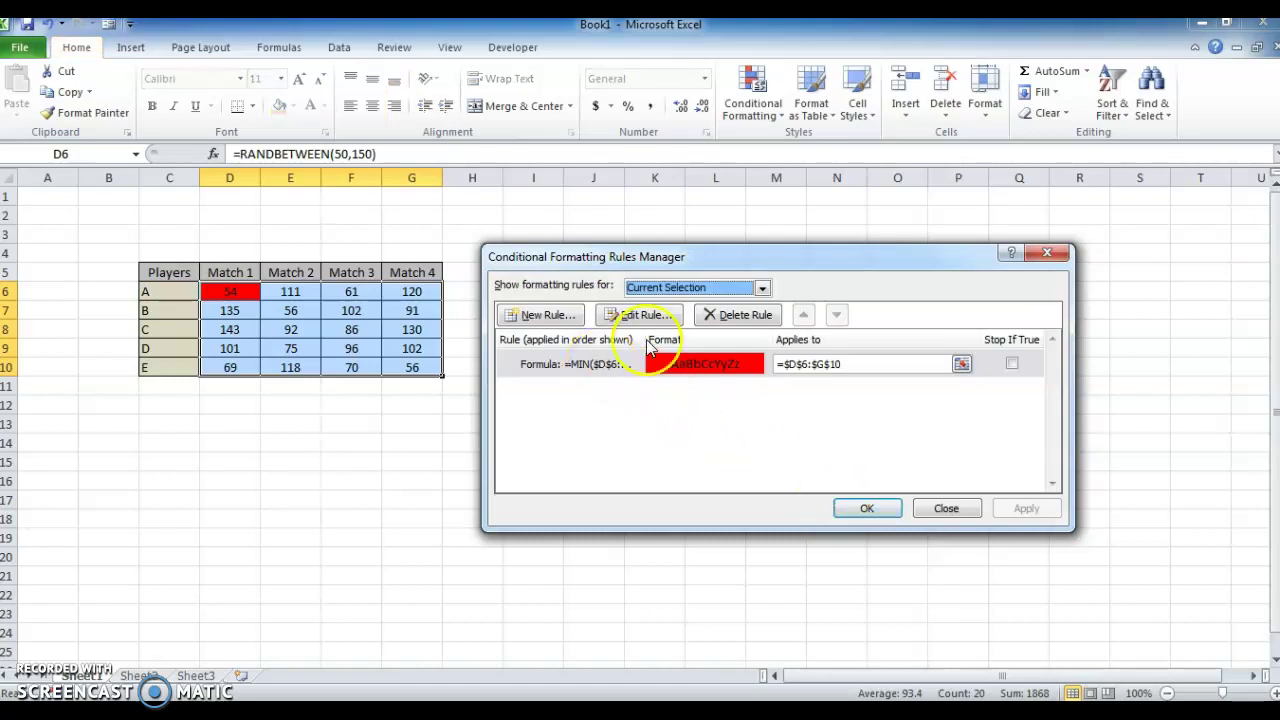
pyautogui.click(722, 314)
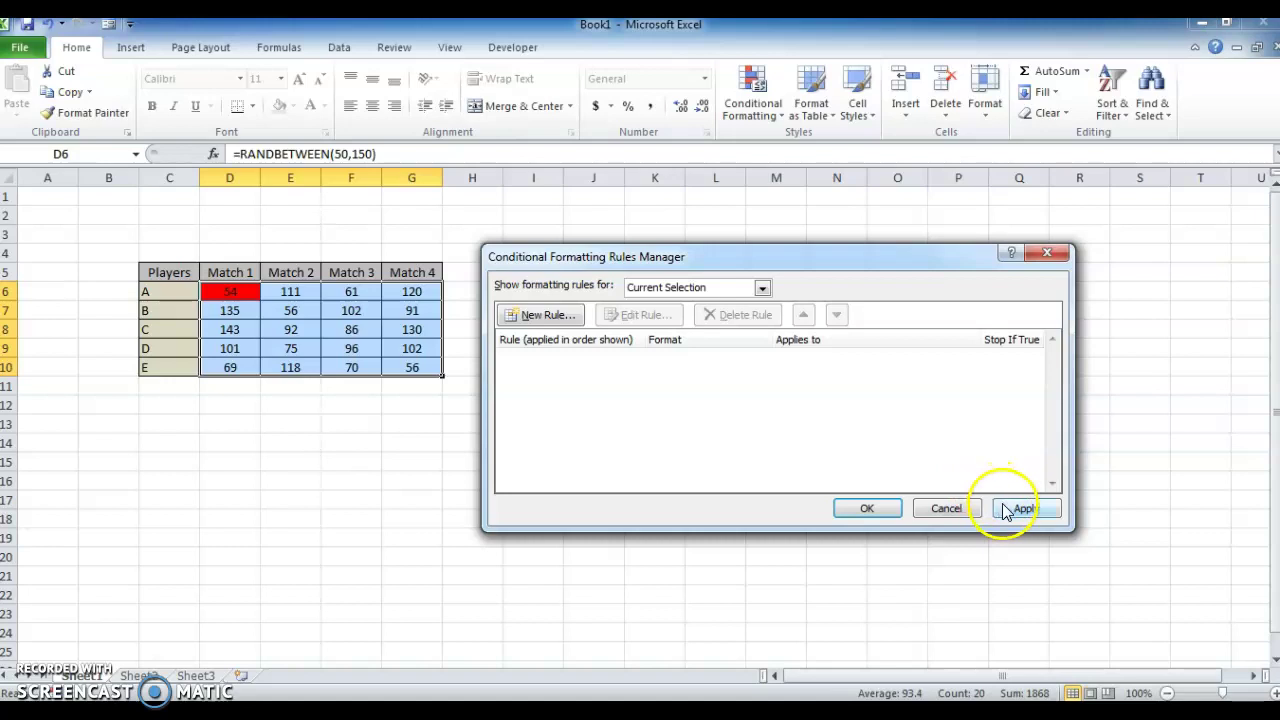
# Create a new formula-based formatting rule for the scores with =ISODD(D6) as its condition
pyautogui.click(545, 318)
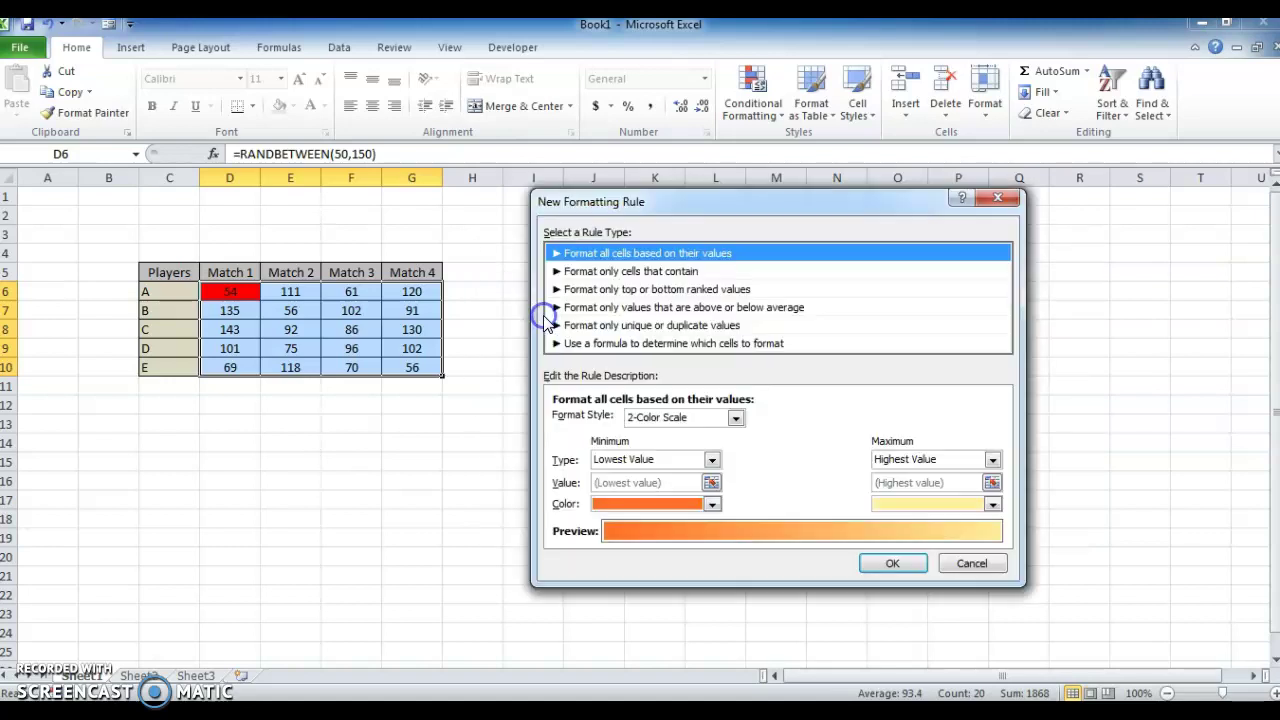
pyautogui.click(644, 345)
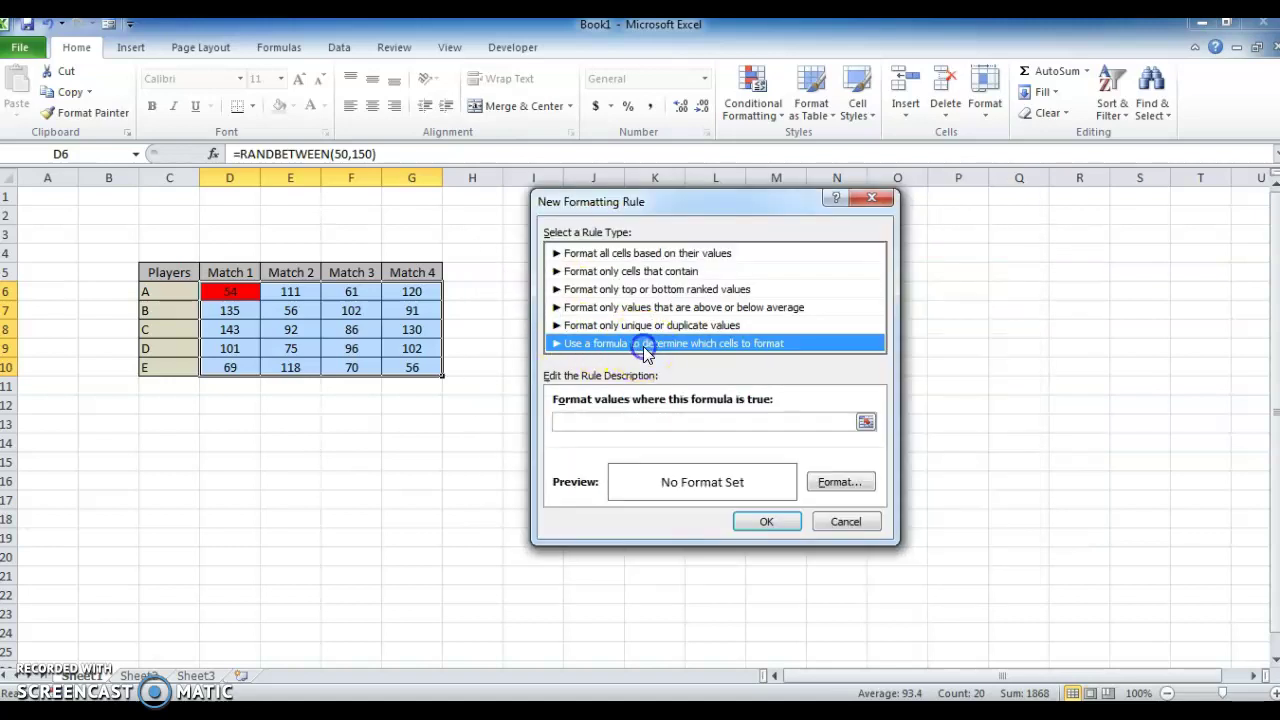
pyautogui.click(642, 421)
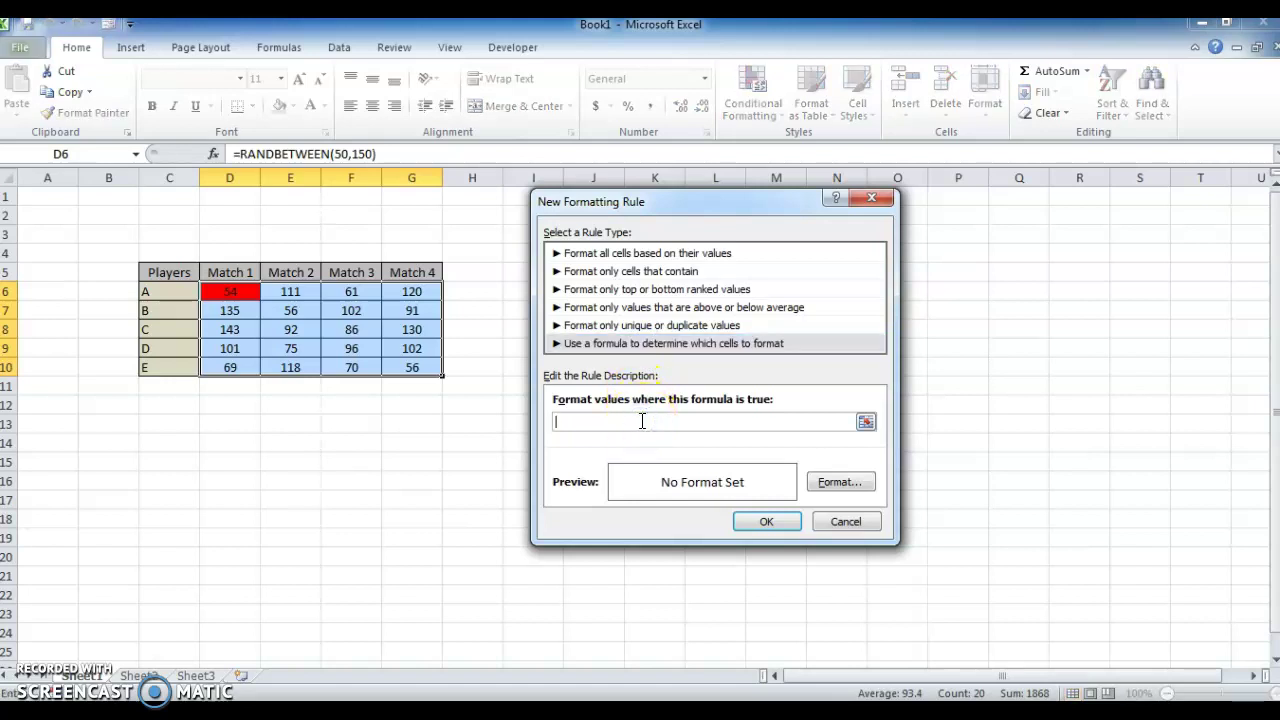
pyautogui.write('=ISODD(D6')
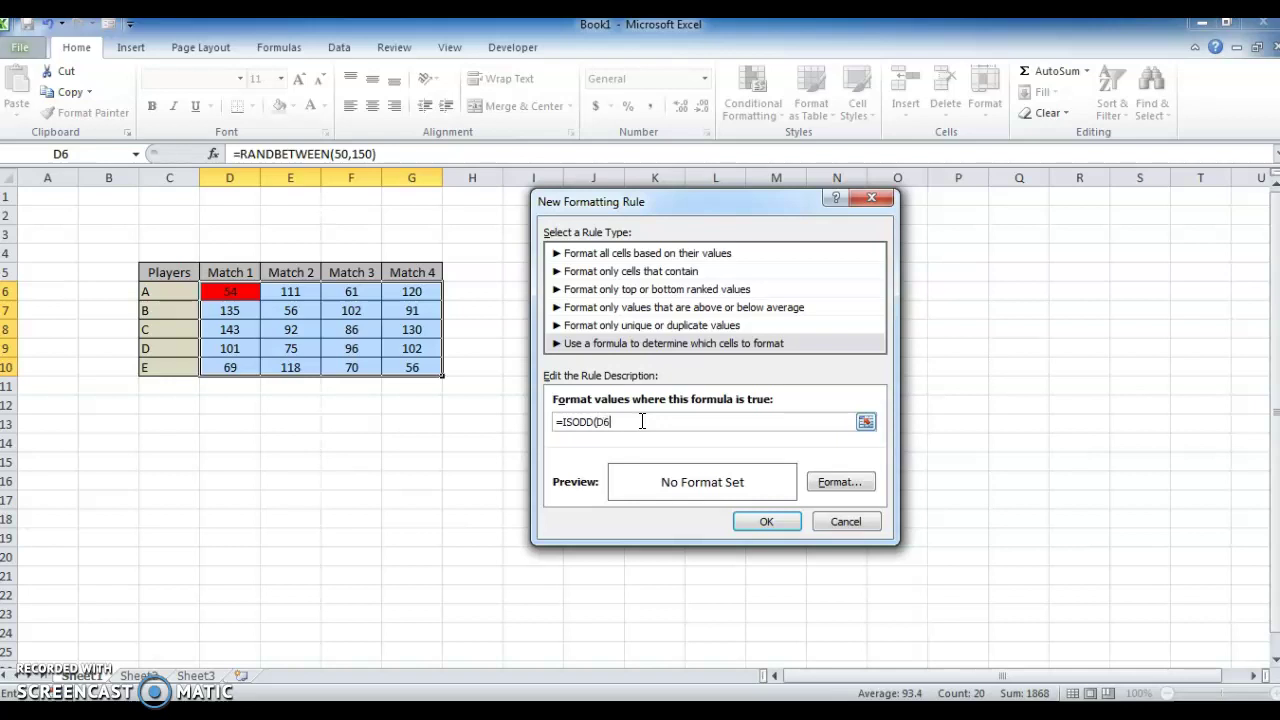
pyautogui.write(')')
# Give the odd-number rule a light green background fill and apply it to the scores
pyautogui.click(856, 487)
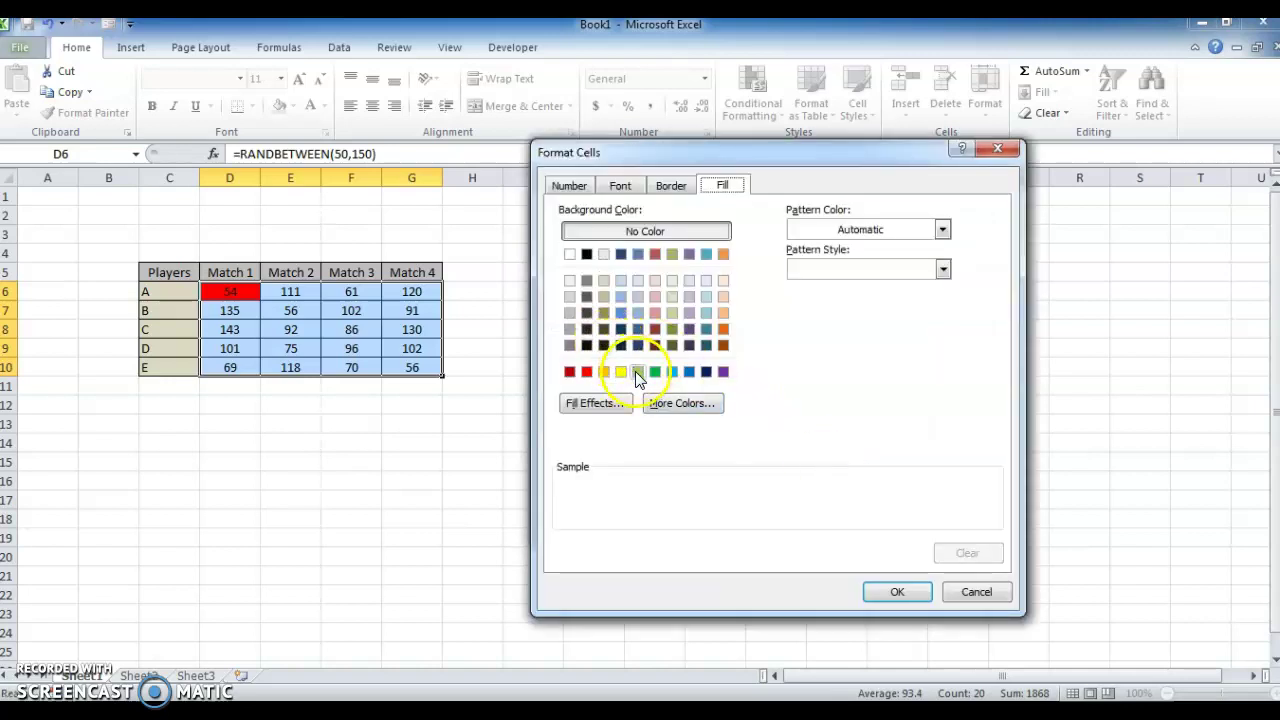
pyautogui.click(637, 371)
pyautogui.click(891, 593)
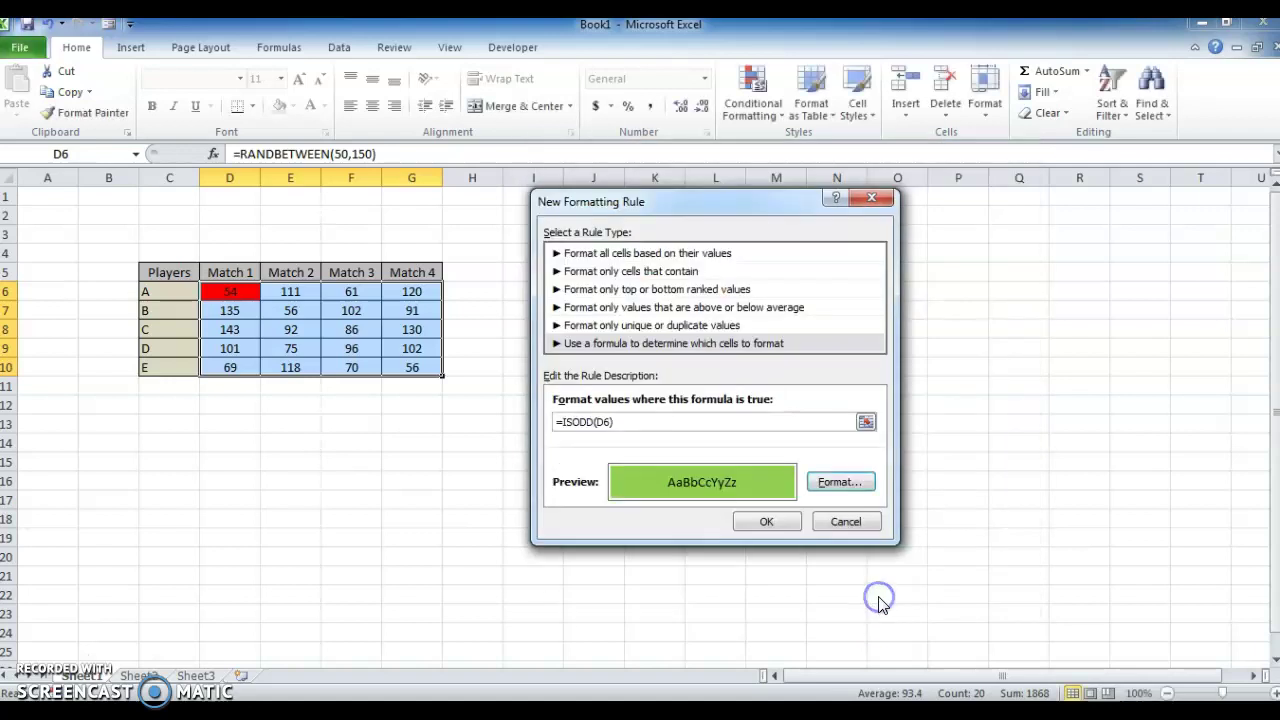
pyautogui.click(767, 522)
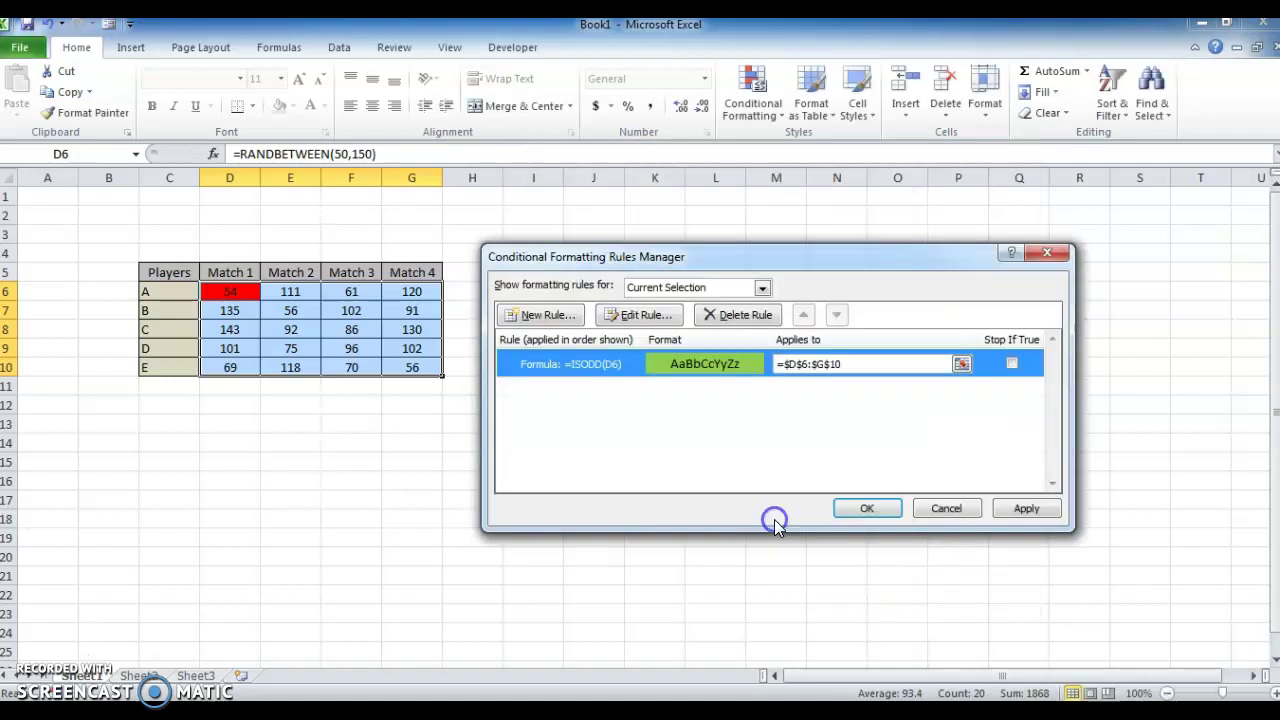
pyautogui.click(1050, 510)
pyautogui.click(872, 507)
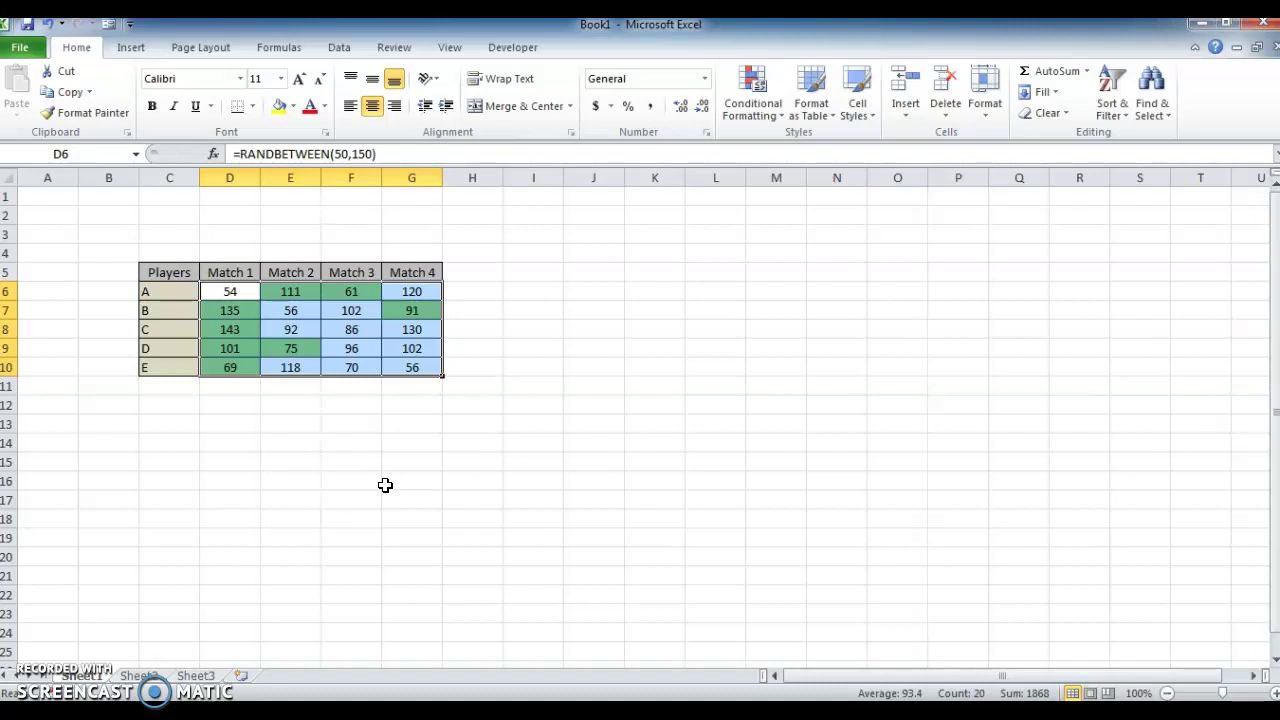
# Recalculate the sheet repeatedly to check that the green highlight follows the odd scores
pyautogui.press('F9')
pyautogui.press('F9')
pyautogui.press('F9')
pyautogui.press('F9')
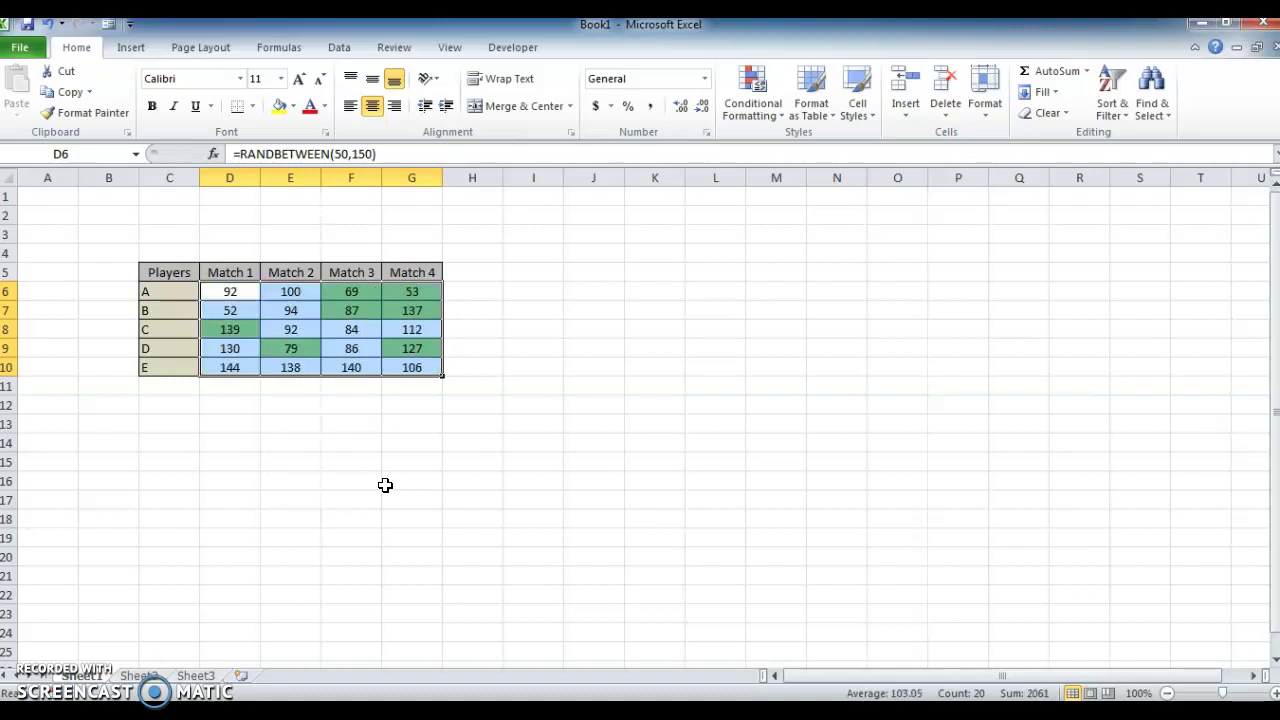
pyautogui.press('F9')
pyautogui.press('F9')
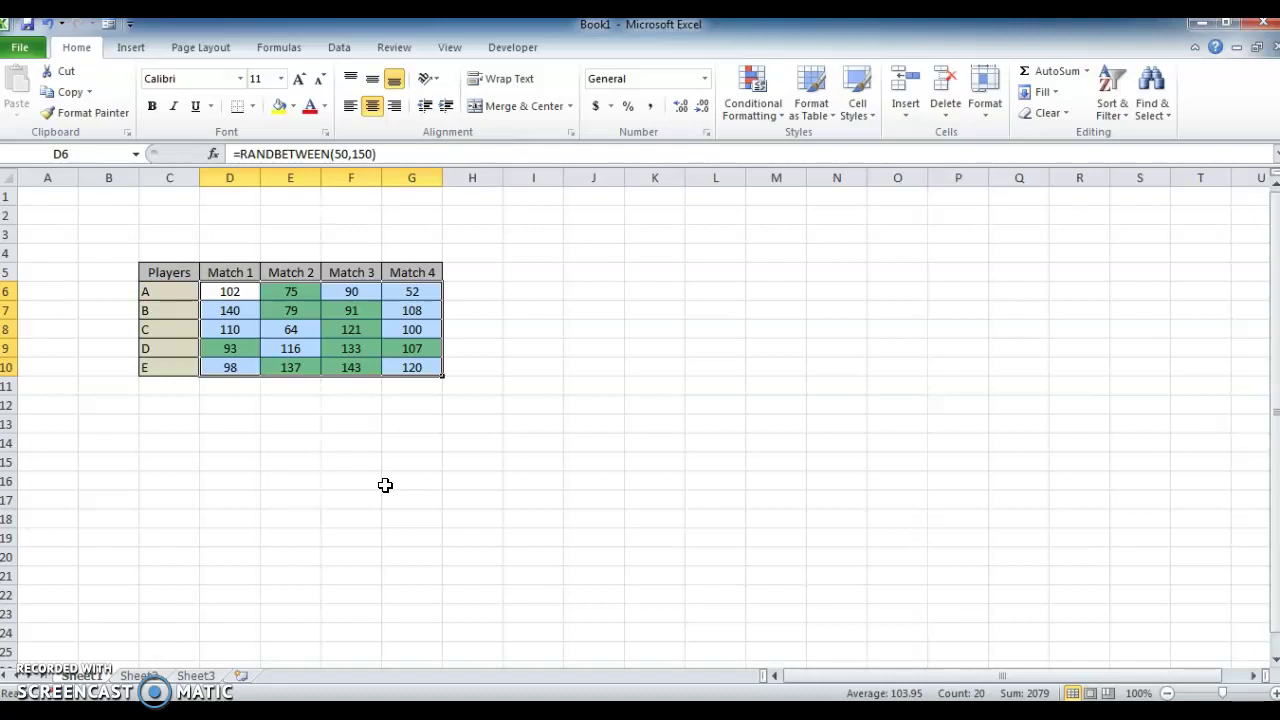
# Change the green rule's formula to =ISEVEN(D6), apply it to D6:G10 and deselect the range
pyautogui.hotkey('alt', 'o')
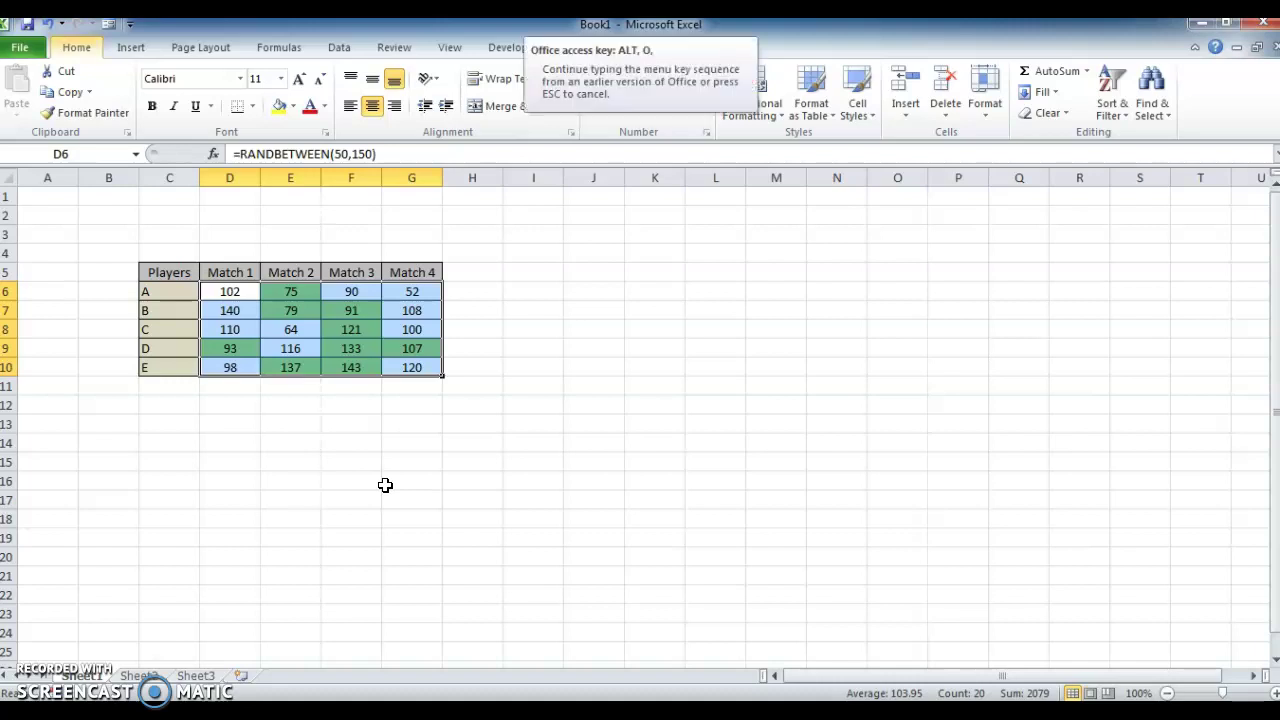
pyautogui.press('d')
pyautogui.doubleClick(595, 366)
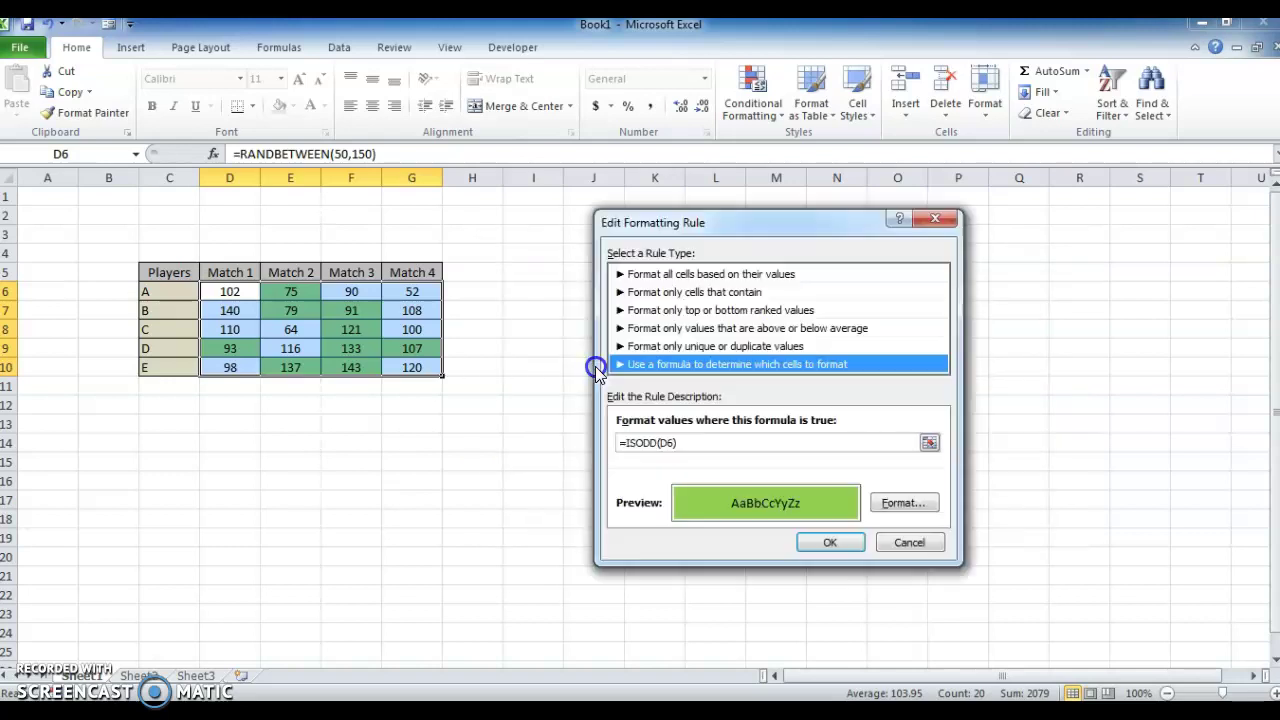
pyautogui.click(657, 443)
pyautogui.press('BackSpace')
pyautogui.press('BackSpace')
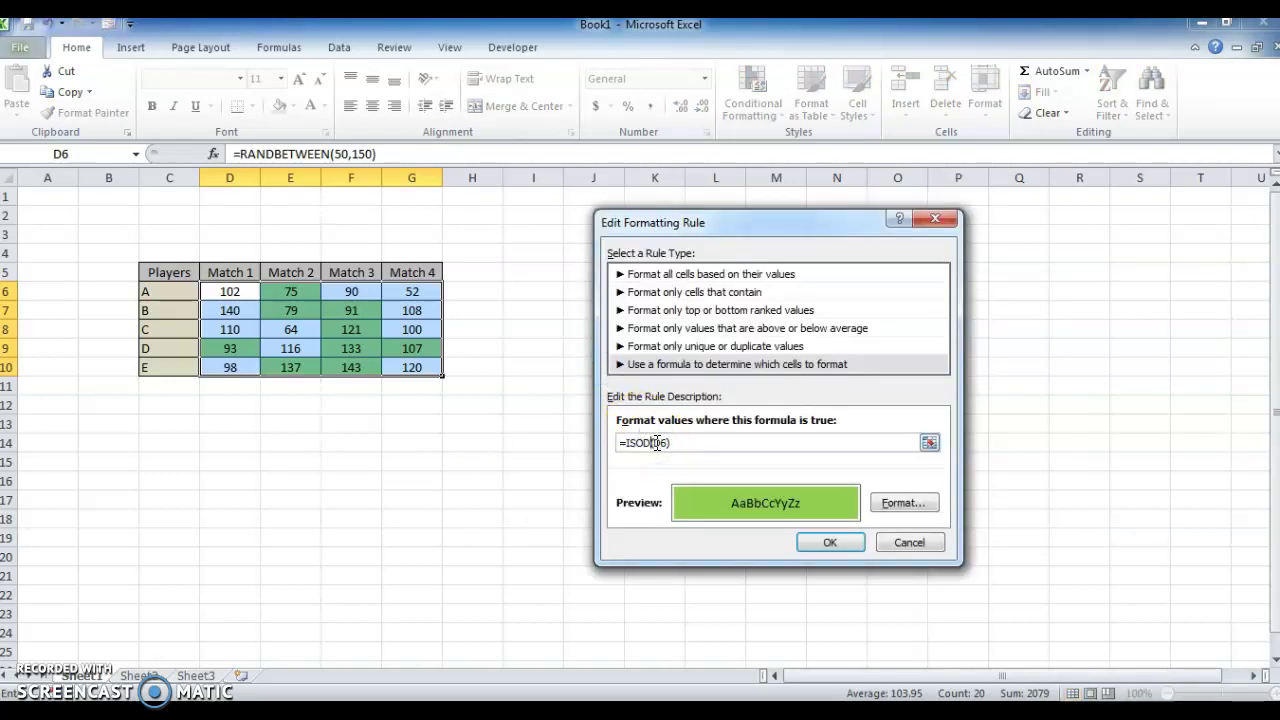
pyautogui.press('BackSpace')
pyautogui.write('EVEN')
pyautogui.click(849, 543)
pyautogui.click(1027, 510)
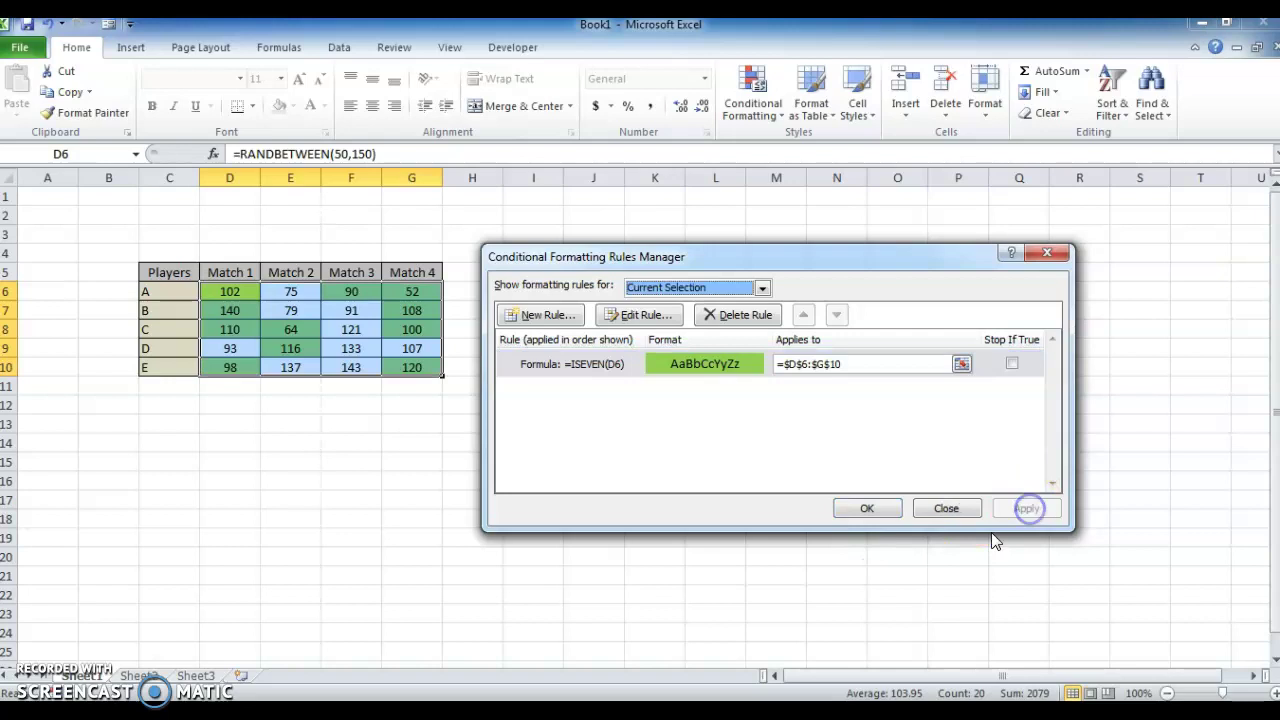
pyautogui.click(858, 510)
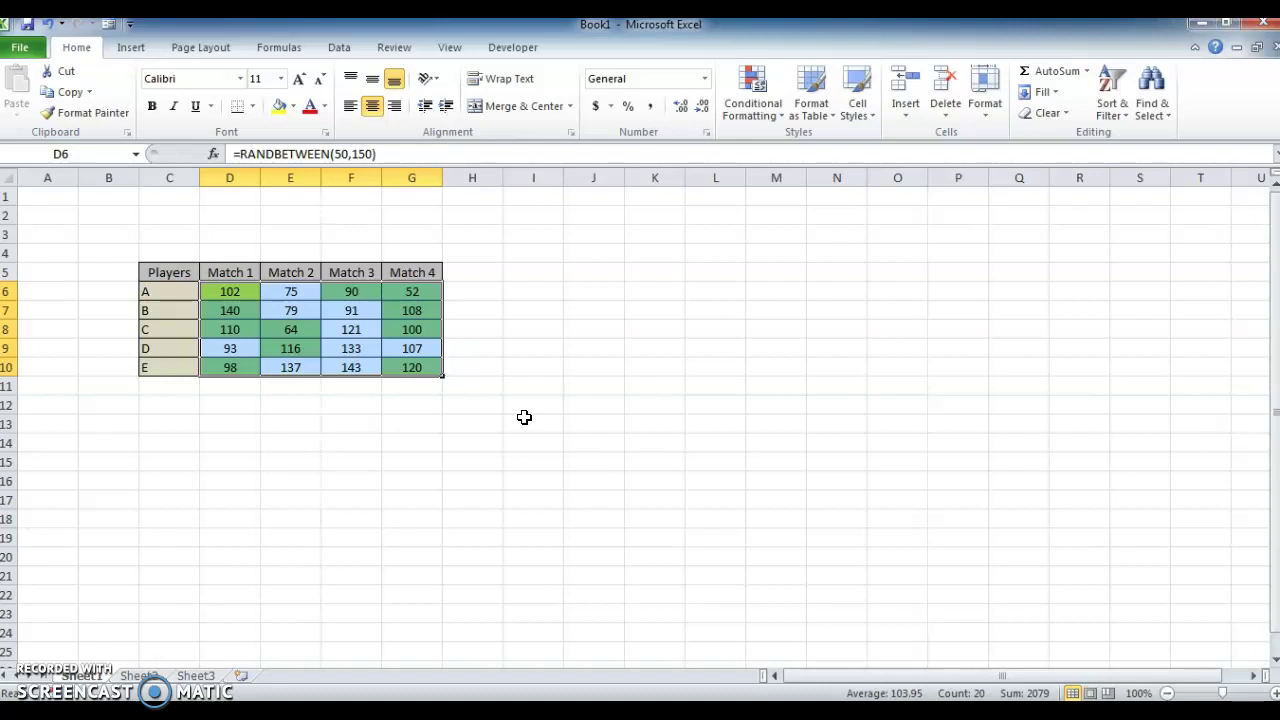
pyautogui.press('Up')
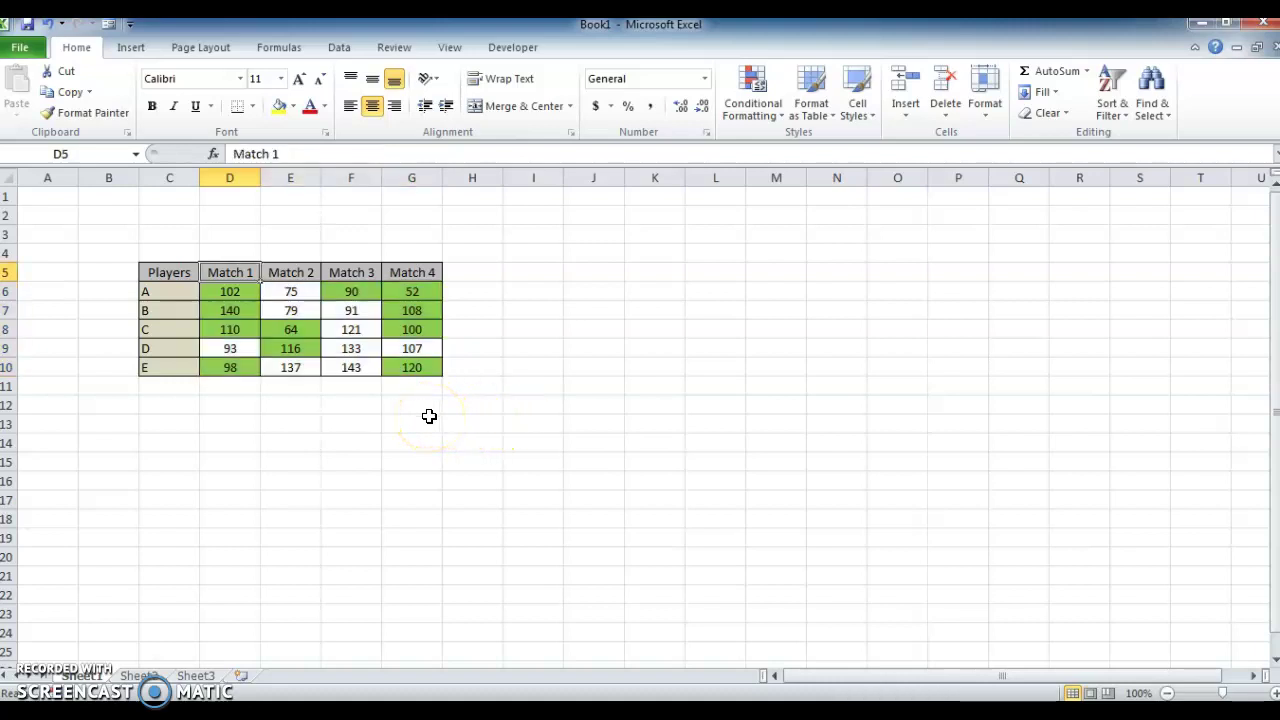
# Recalculate the sheet repeatedly to check that the green highlight follows the even scores
pyautogui.press('Up')
pyautogui.press('Up')
pyautogui.press('F9')
pyautogui.press('F9')
pyautogui.press('F9')
pyautogui.press('F9')
pyautogui.press('F9')
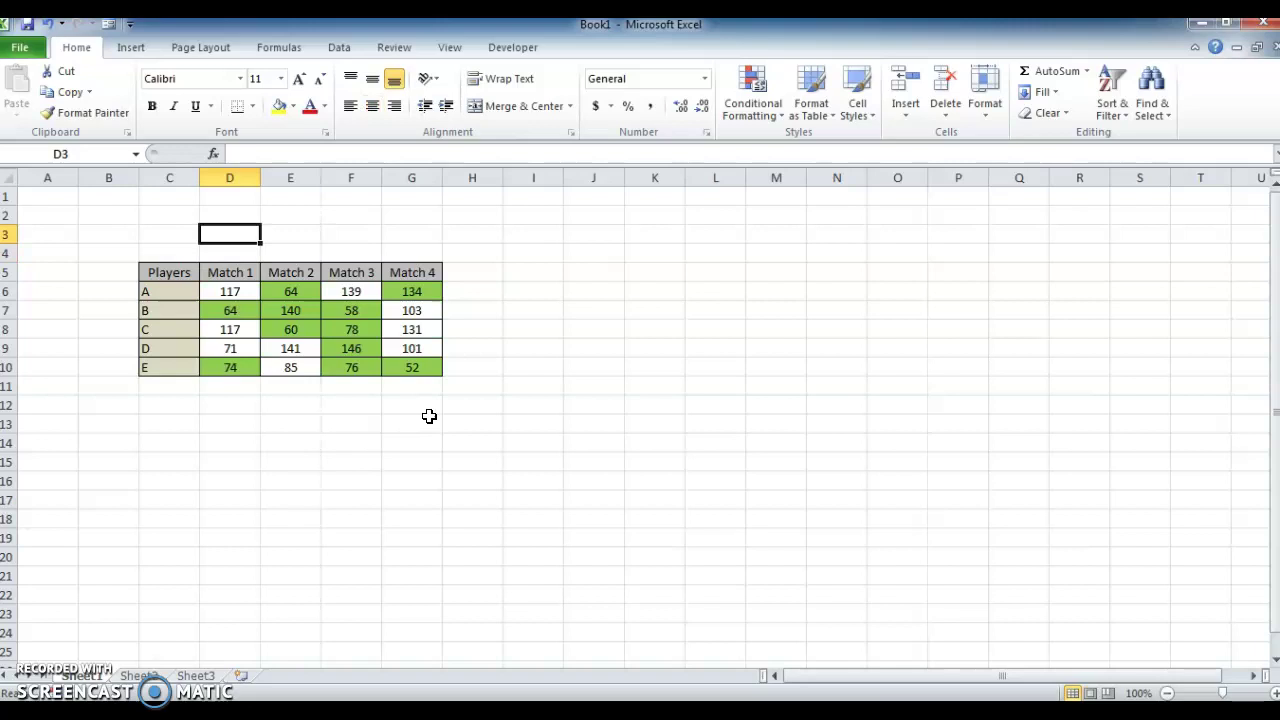
pyautogui.press('F9')
pyautogui.press('F9')
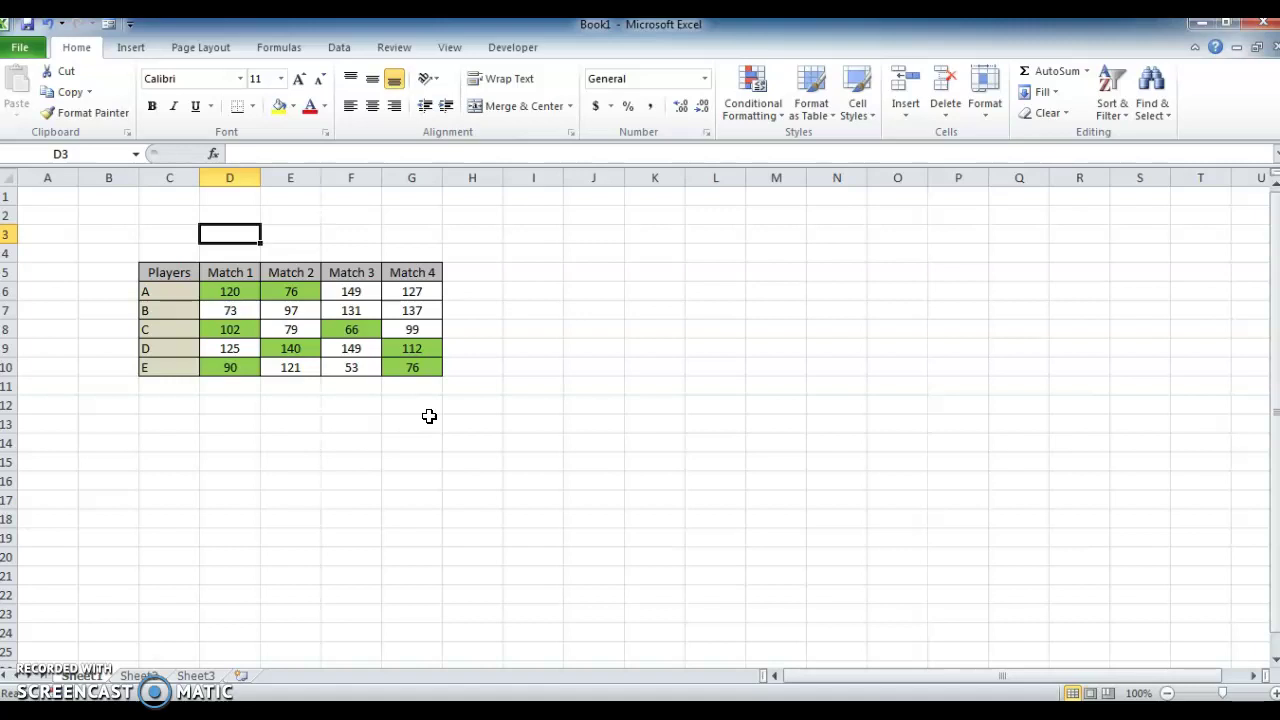
# Delete the =ISEVEN(D6) formatting rule from the scores in D6:G10
pyautogui.press('Down')
pyautogui.press('Down')
pyautogui.press('Down')
pyautogui.hotkey('shift', 'Right')
pyautogui.hotkey('shift', 'Right')
pyautogui.hotkey('shift', 'Right')
pyautogui.hotkey('shift', 'Down')
pyautogui.hotkey('shift', 'Down')
pyautogui.hotkey('shift', 'Down')
pyautogui.hotkey('shift', 'Down')
pyautogui.hotkey('alt', 'o')
pyautogui.press('d')
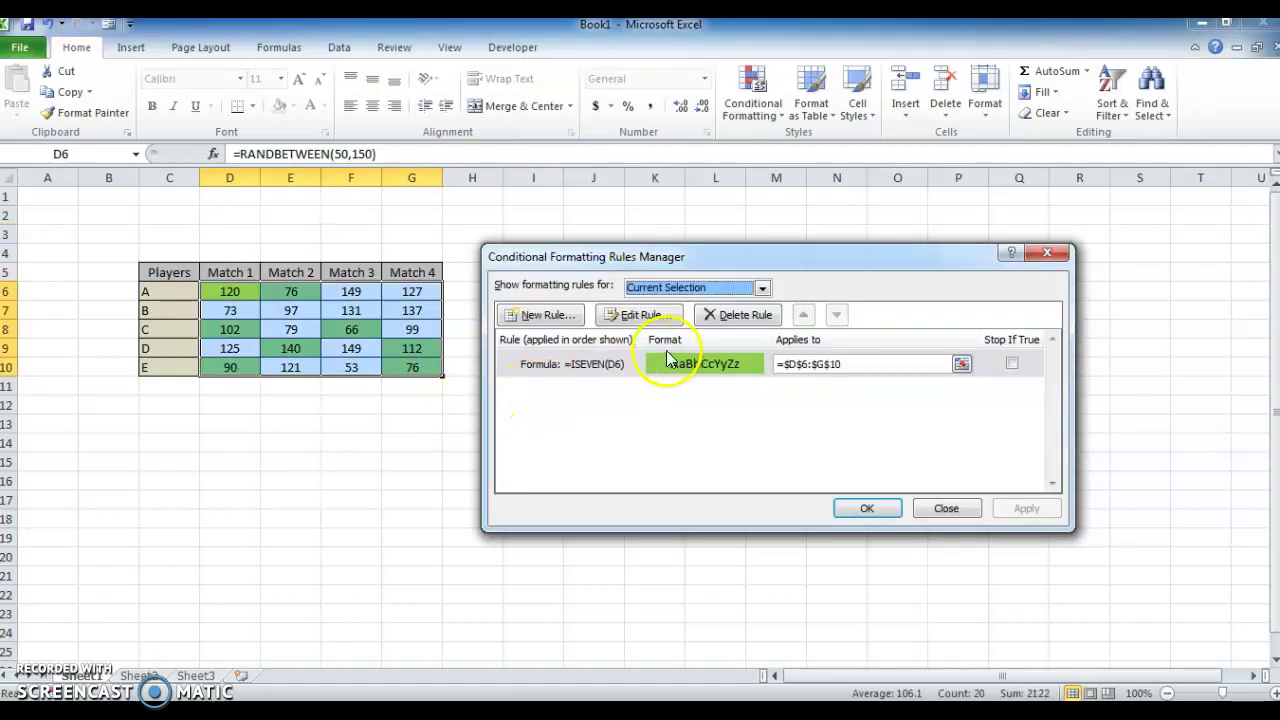
pyautogui.click(735, 318)
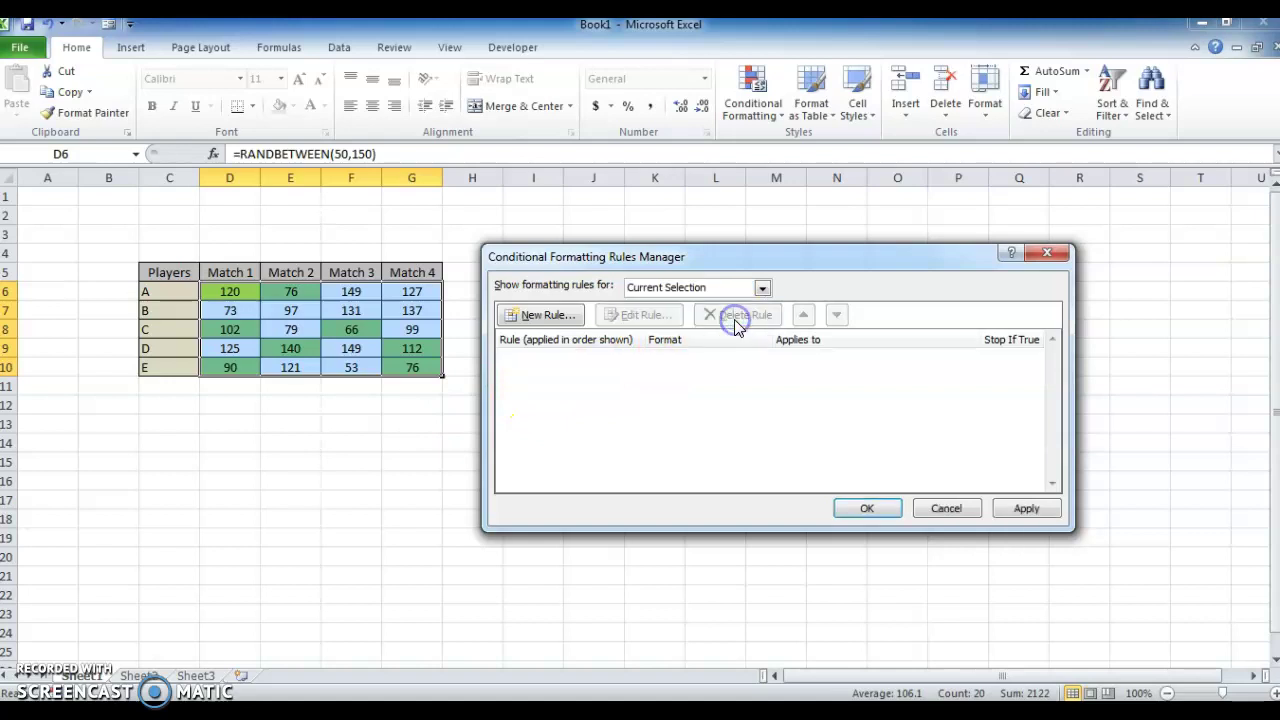
pyautogui.click(1026, 510)
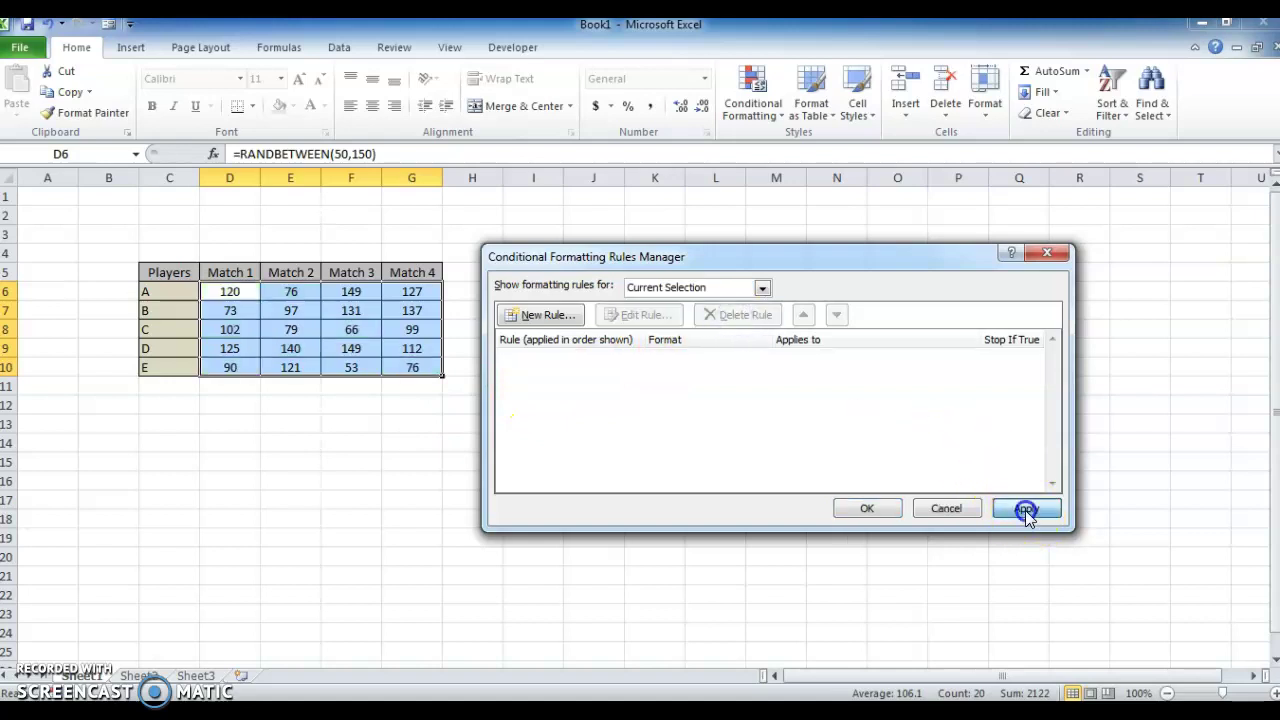
pyautogui.click(869, 508)
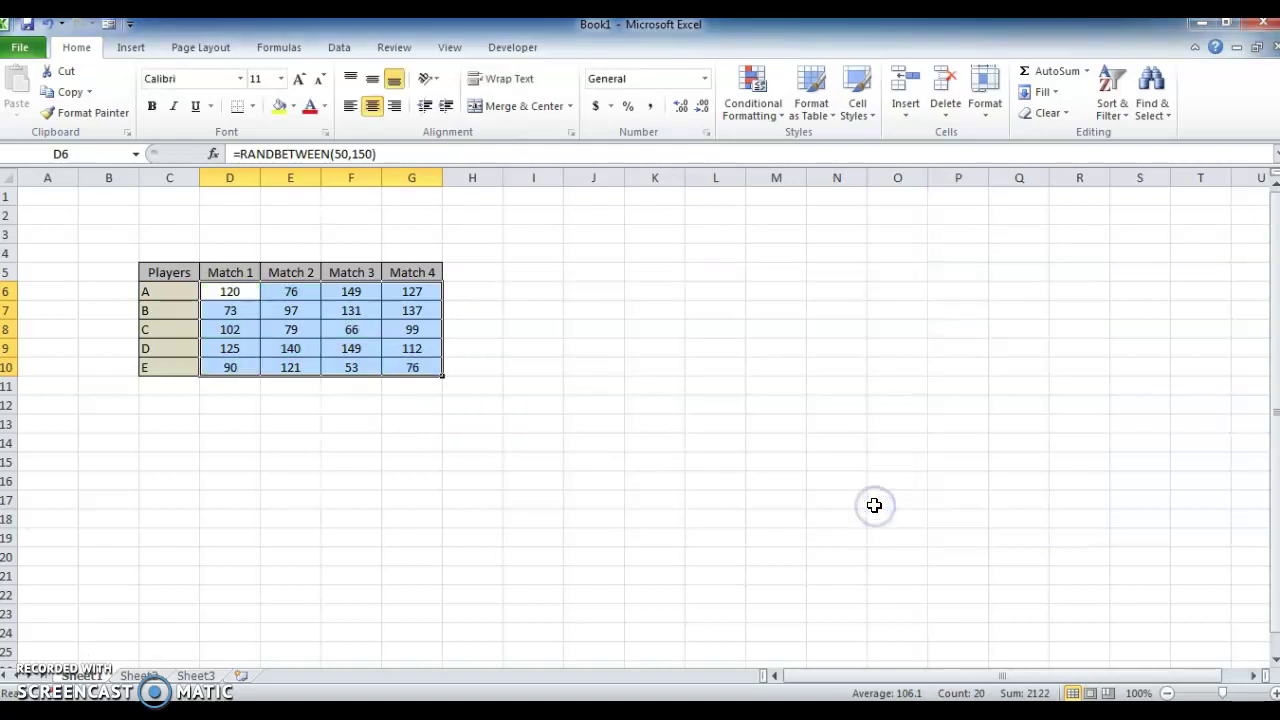
# Enter C in cell E3 as the player letter to look up
pyautogui.click(298, 232)
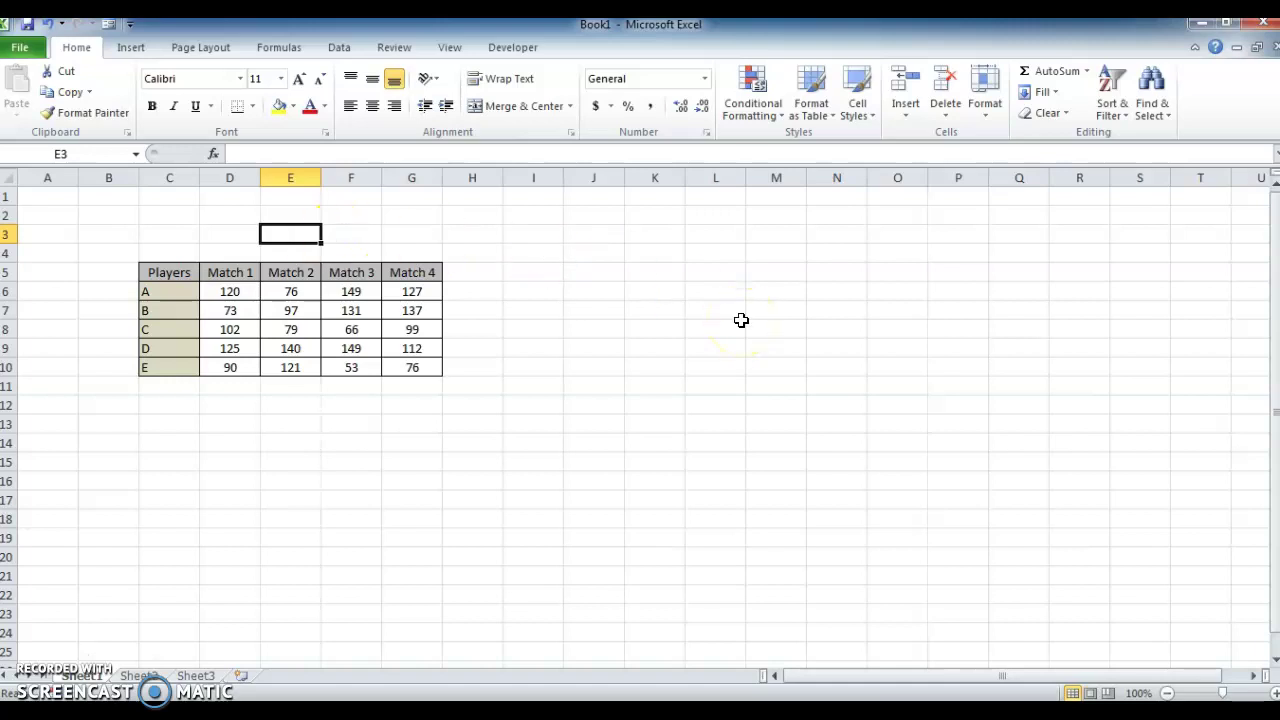
pyautogui.write('C')
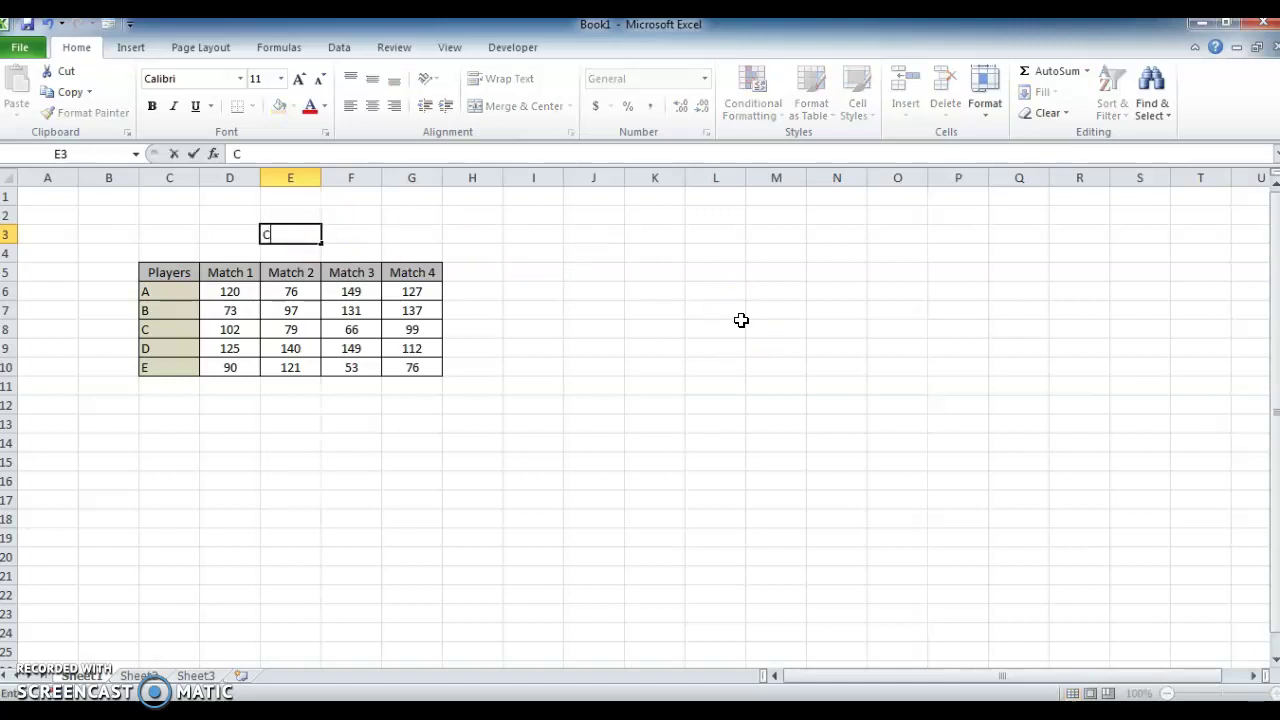
pyautogui.press('Return')
# Create a new formula-based formatting rule for C6:G10 with =$E$3=$C6 as its condition
pyautogui.press('Down')
pyautogui.press('Down')
pyautogui.press('Left')
pyautogui.press('Left')
pyautogui.hotkey('shift', 'Right')
pyautogui.hotkey('shift', 'Right')
pyautogui.hotkey('shift', 'Right')
pyautogui.hotkey('shift', 'Right')
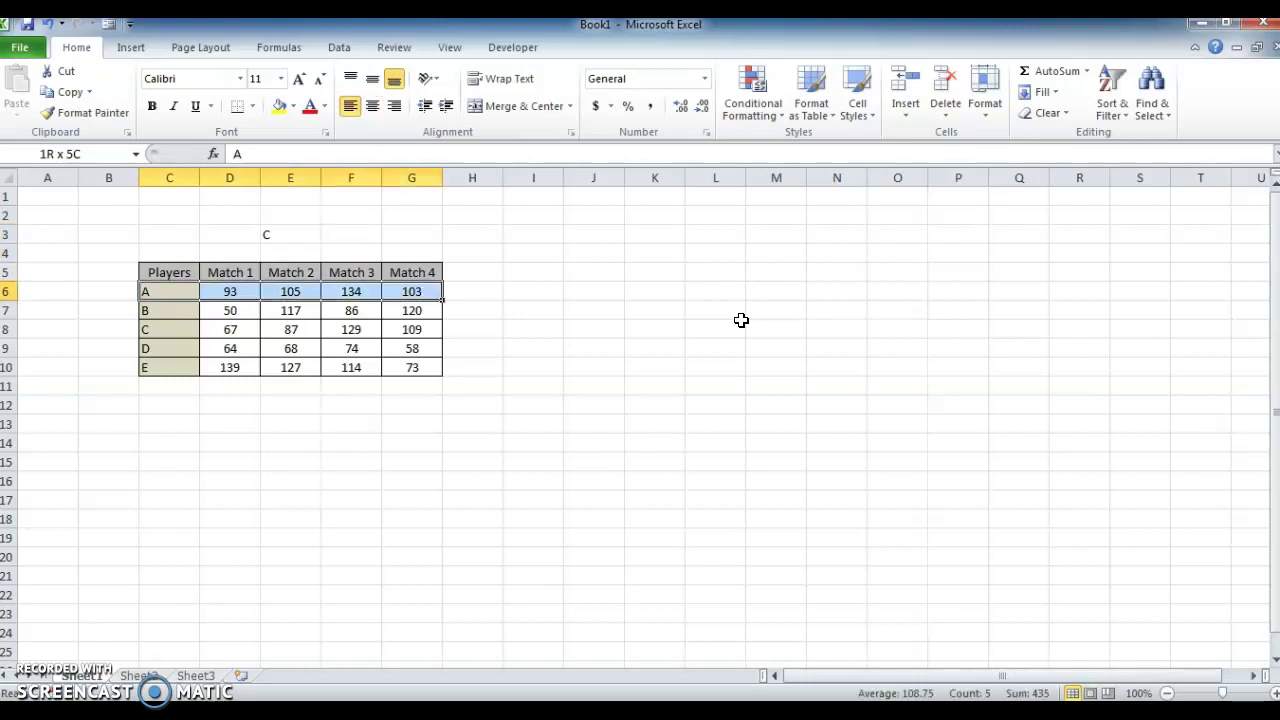
pyautogui.hotkey('shift', 'Down')
pyautogui.hotkey('shift', 'Down')
pyautogui.hotkey('shift', 'Down')
pyautogui.hotkey('shift', 'Down')
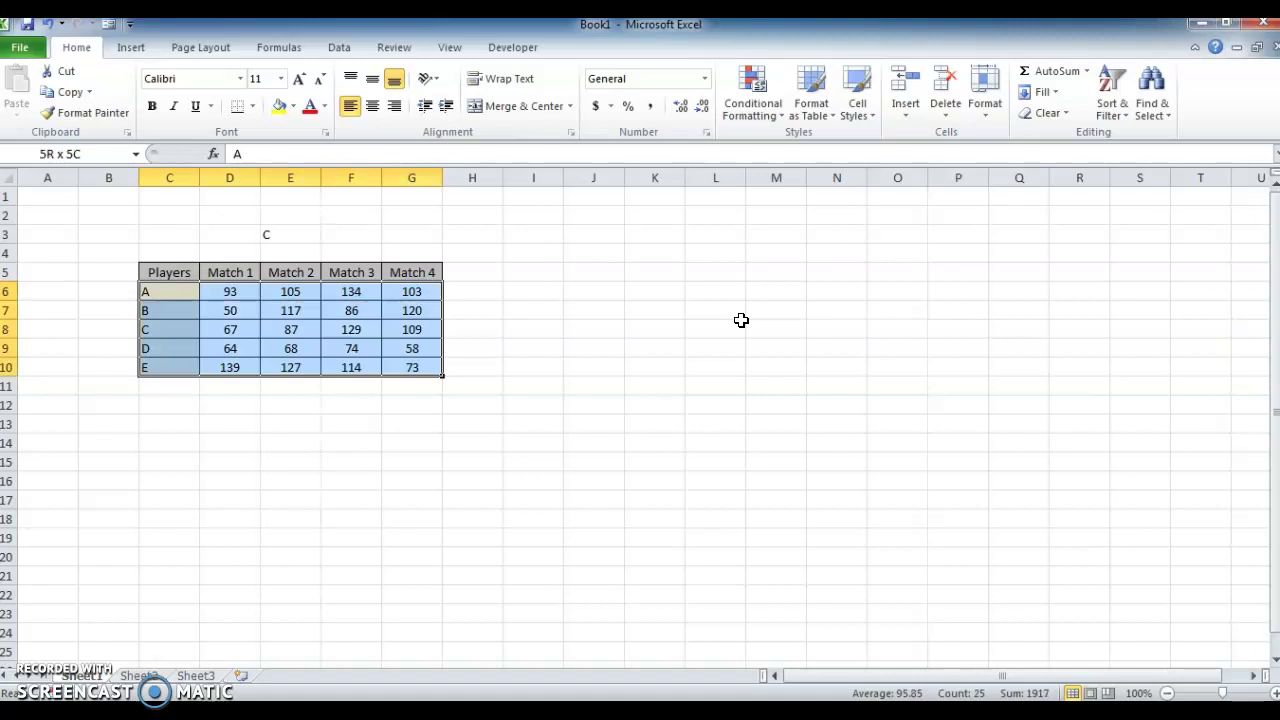
pyautogui.hotkey('alt', 'o')
pyautogui.press('d')
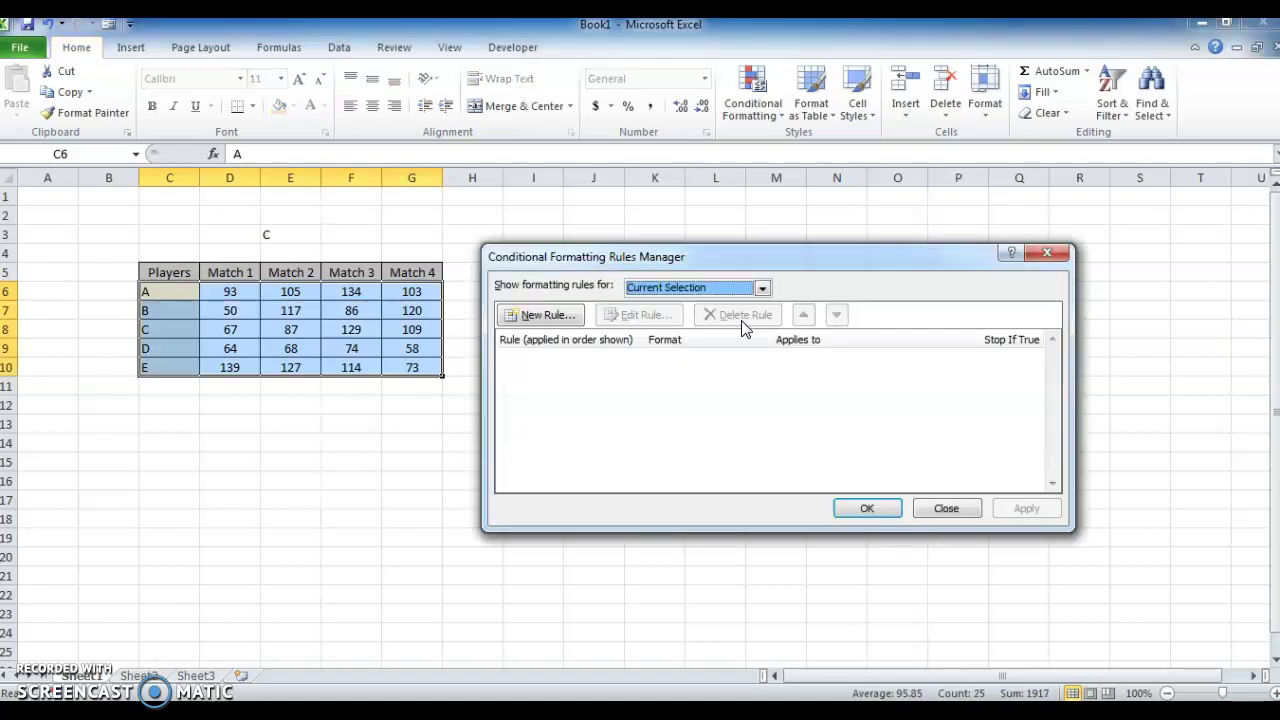
pyautogui.click(545, 315)
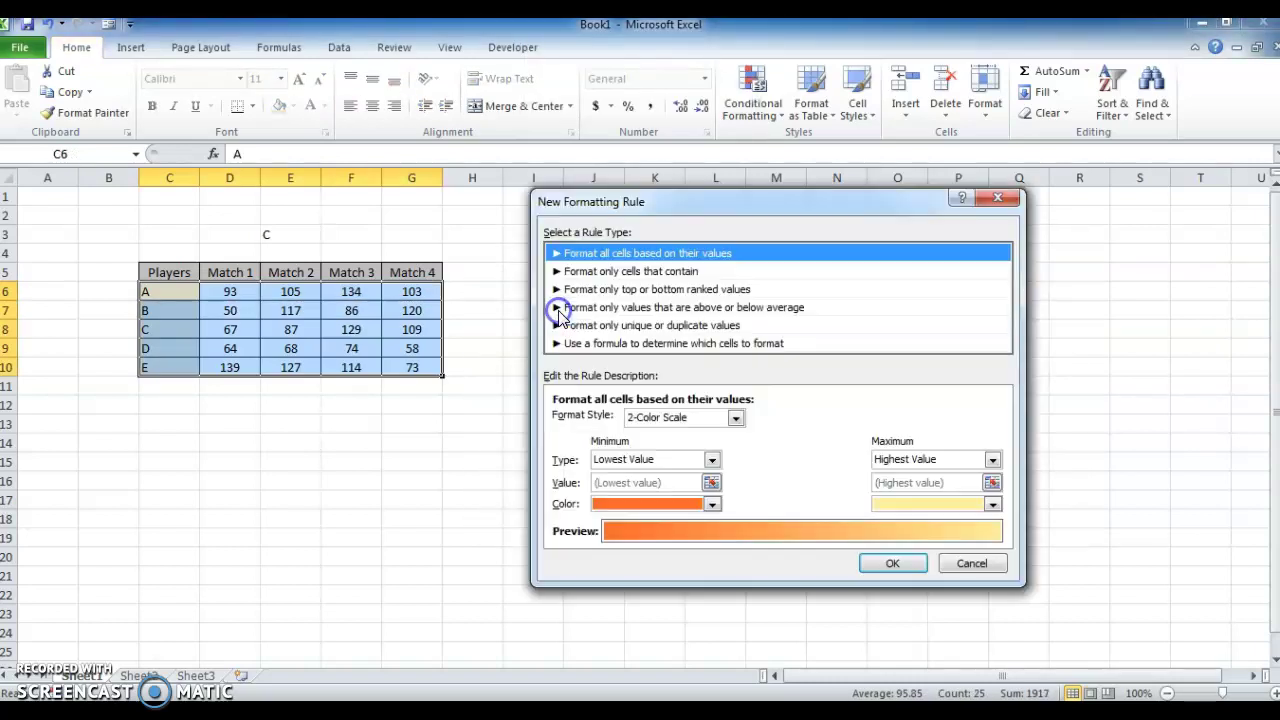
pyautogui.click(612, 345)
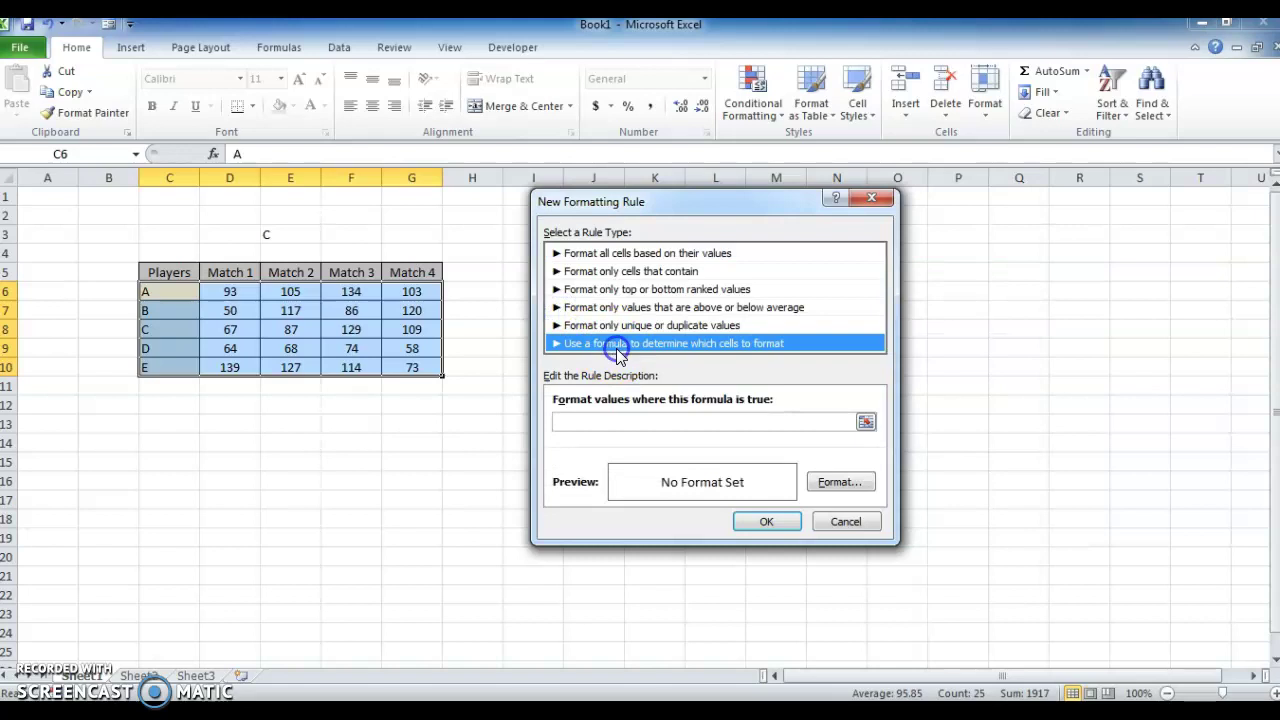
pyautogui.click(618, 420)
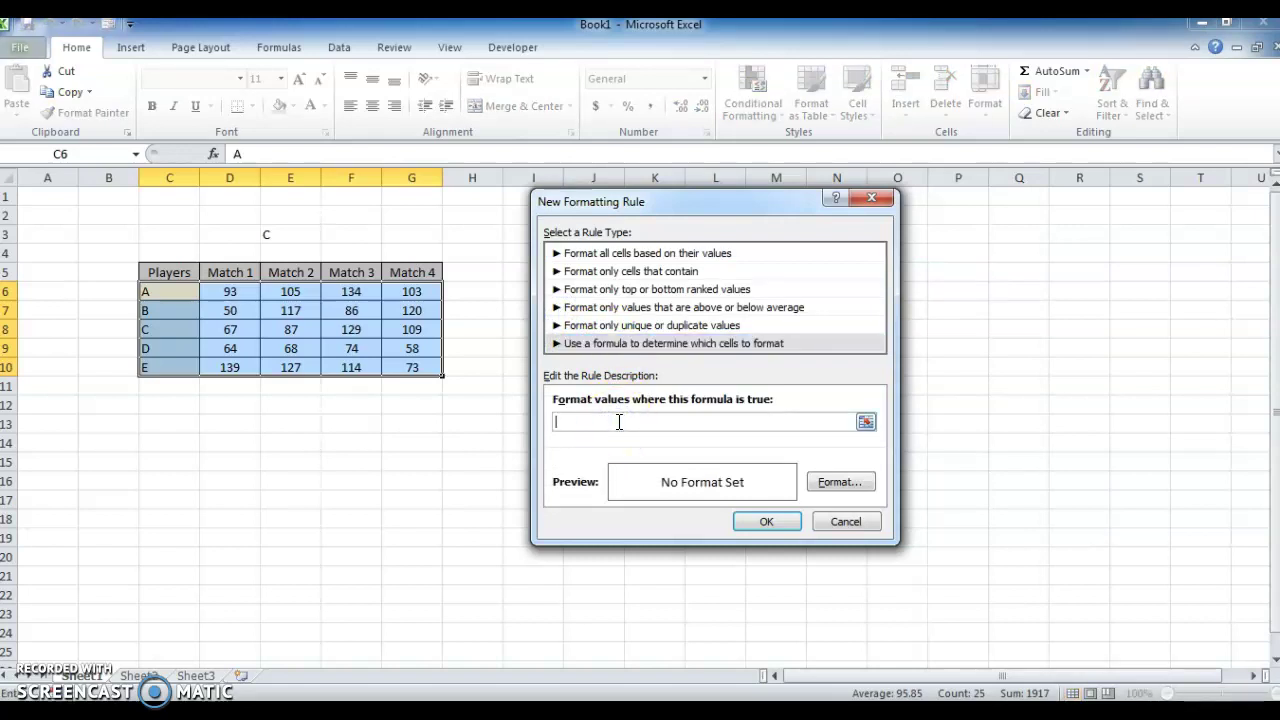
pyautogui.write('=$')
pyautogui.write('E$3=$C6')
# Give the player-row rule a red background fill and apply it to the table
pyautogui.click(835, 482)
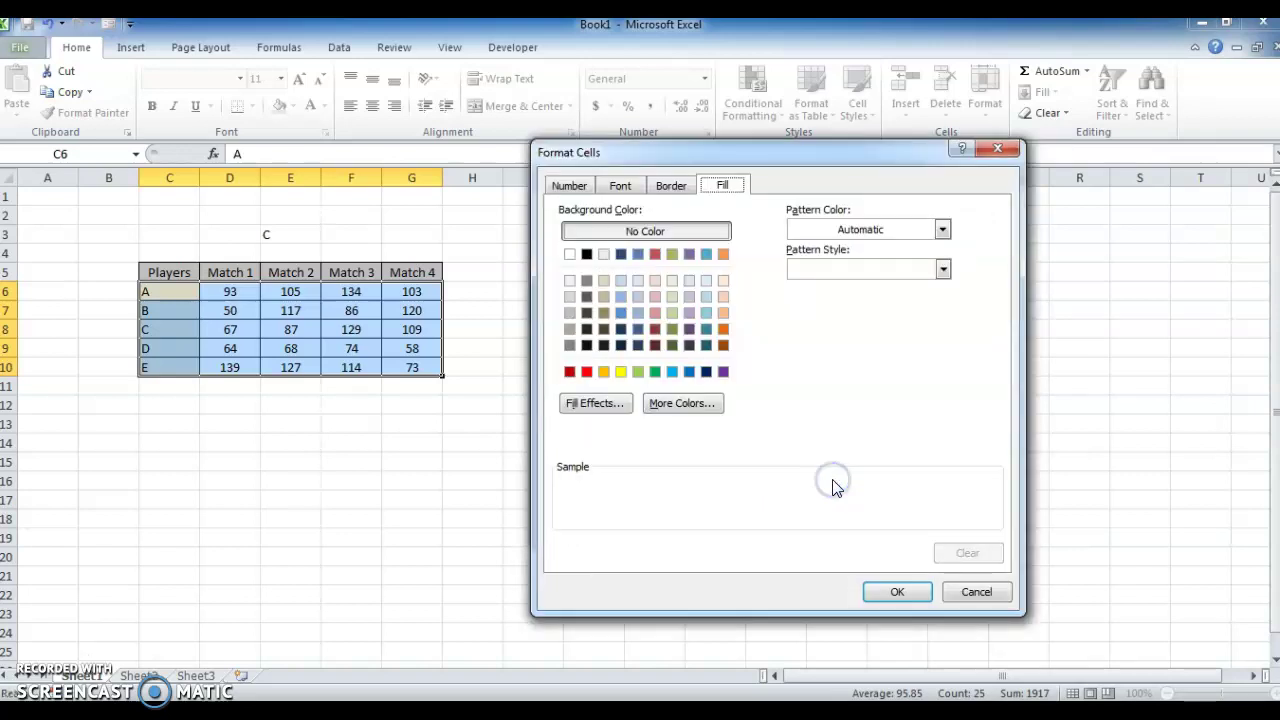
pyautogui.click(586, 371)
pyautogui.click(897, 605)
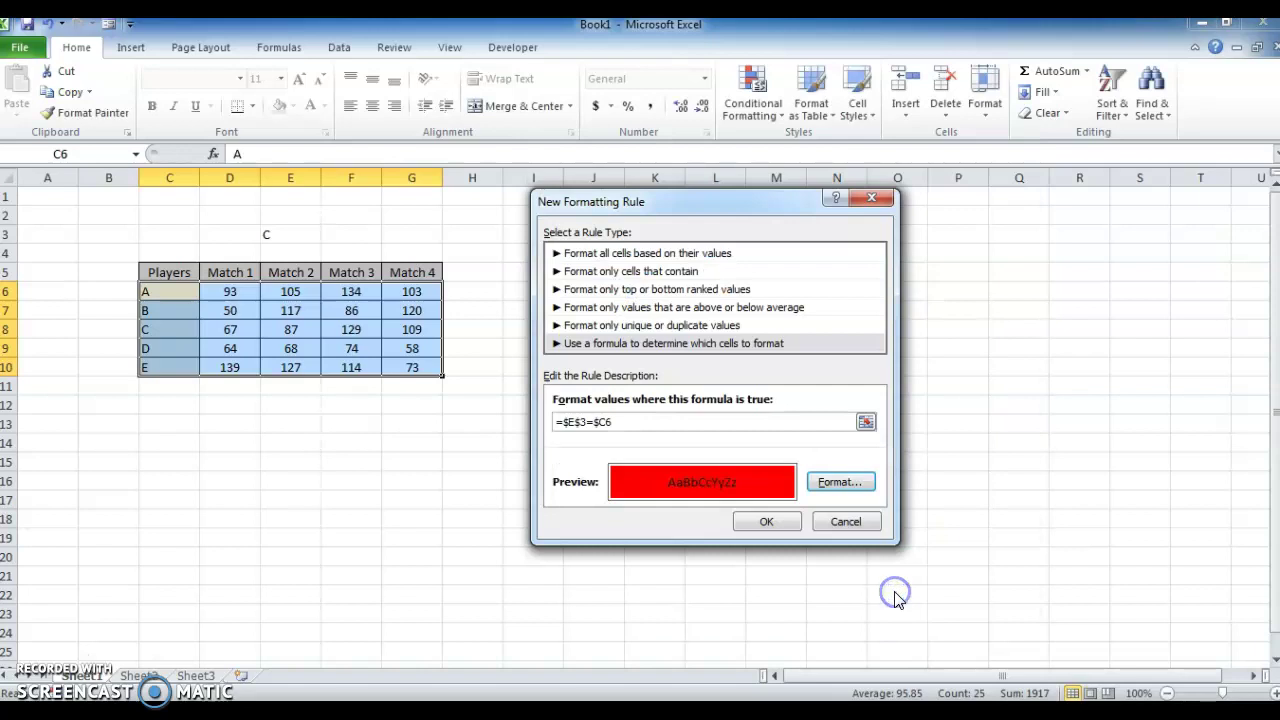
pyautogui.click(766, 525)
pyautogui.click(1025, 509)
pyautogui.click(886, 508)
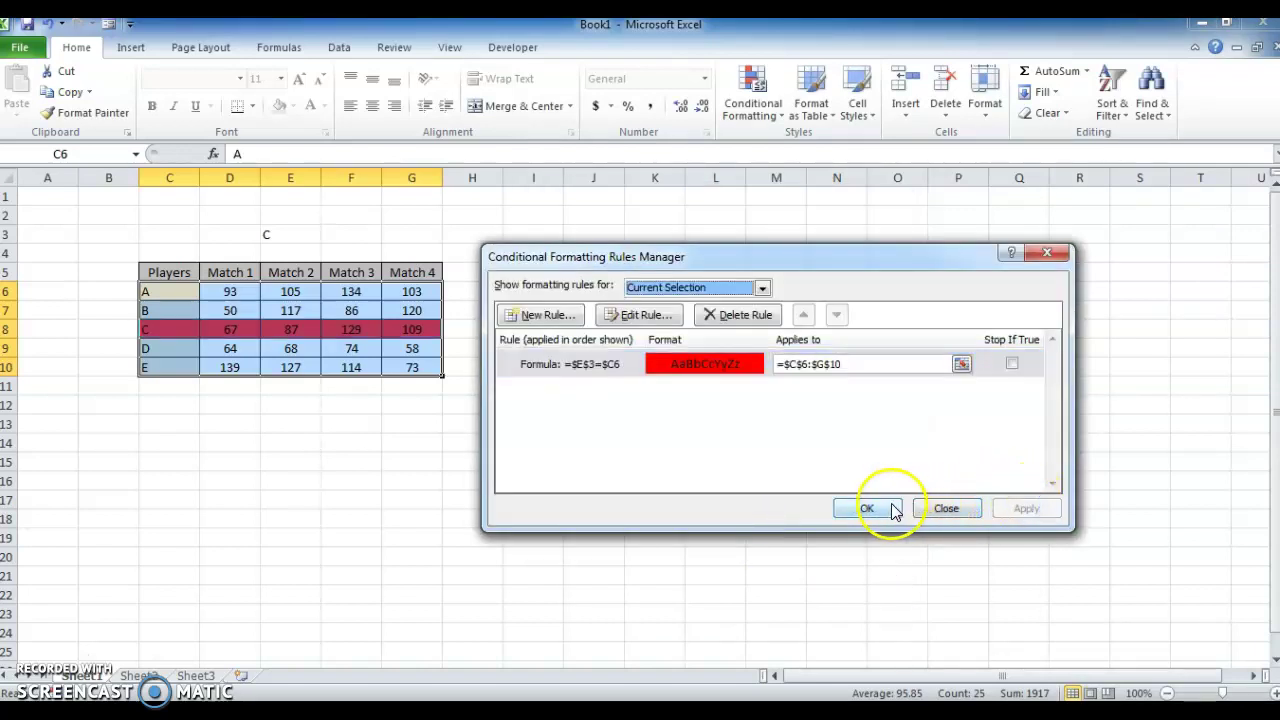
# Change the player letter in cell E3 to B to test the row highlight
pyautogui.click(290, 201)
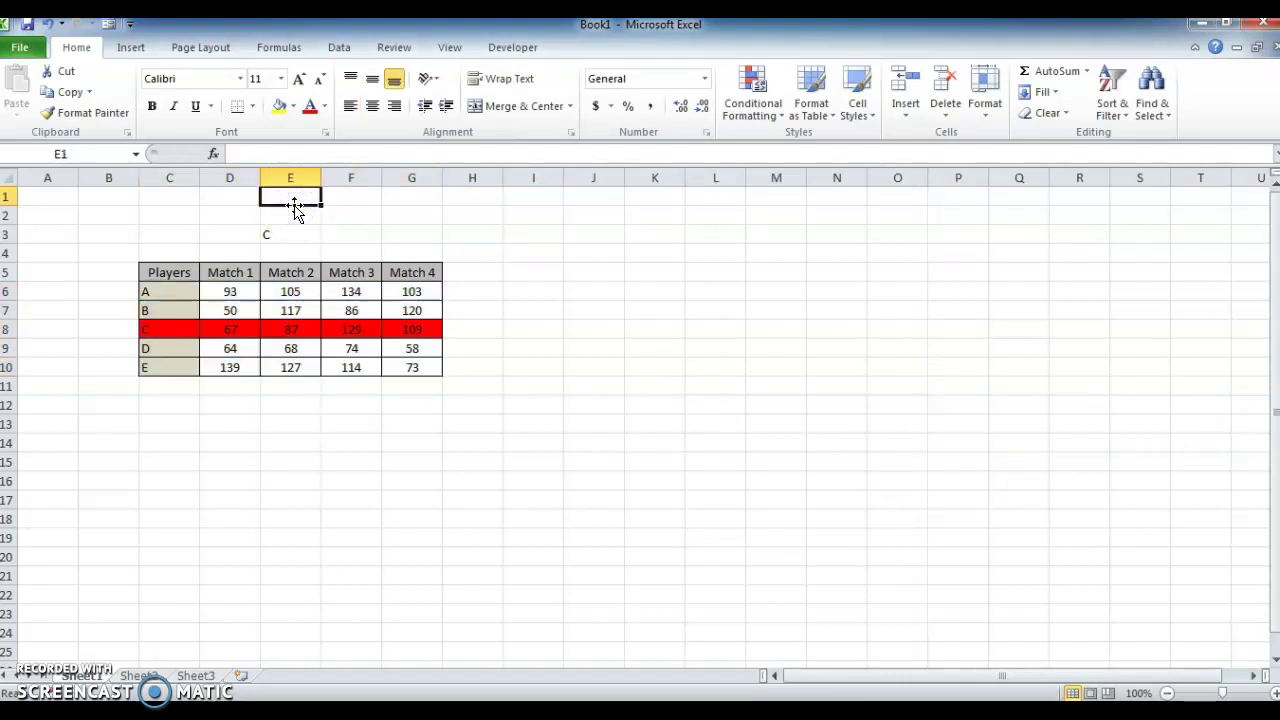
pyautogui.press('Down')
pyautogui.press('Down')
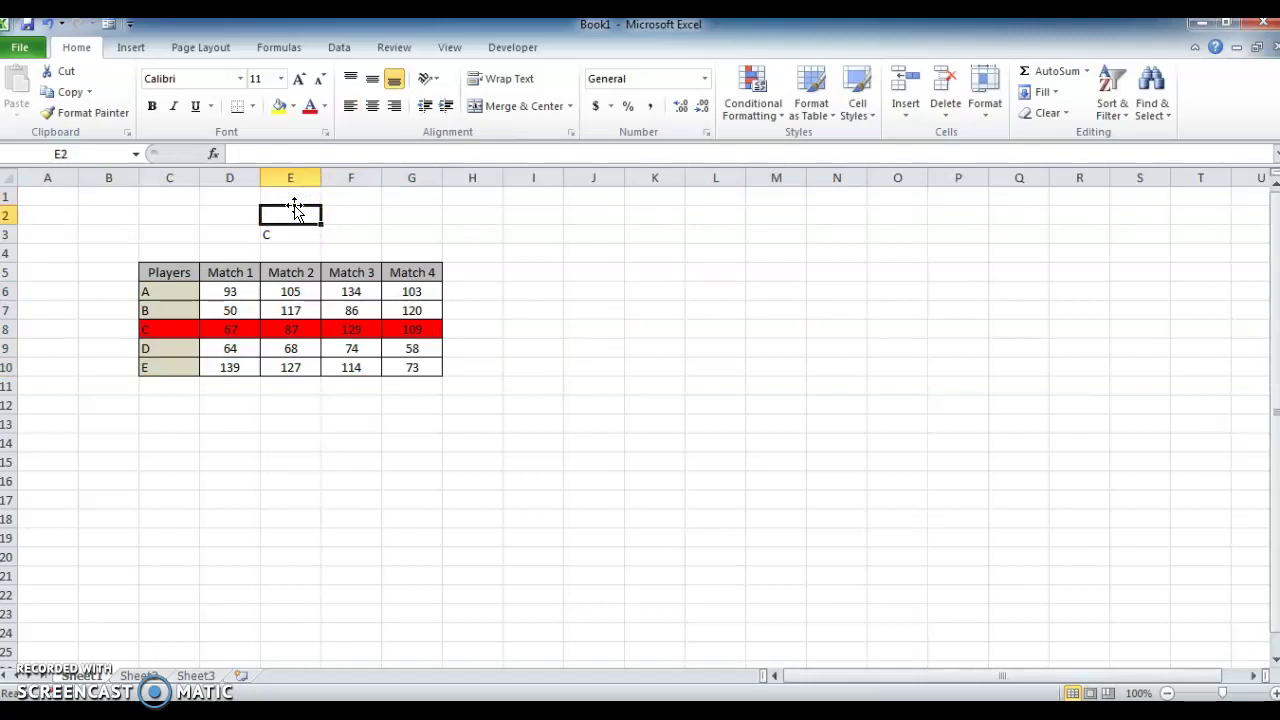
pyautogui.write('B')
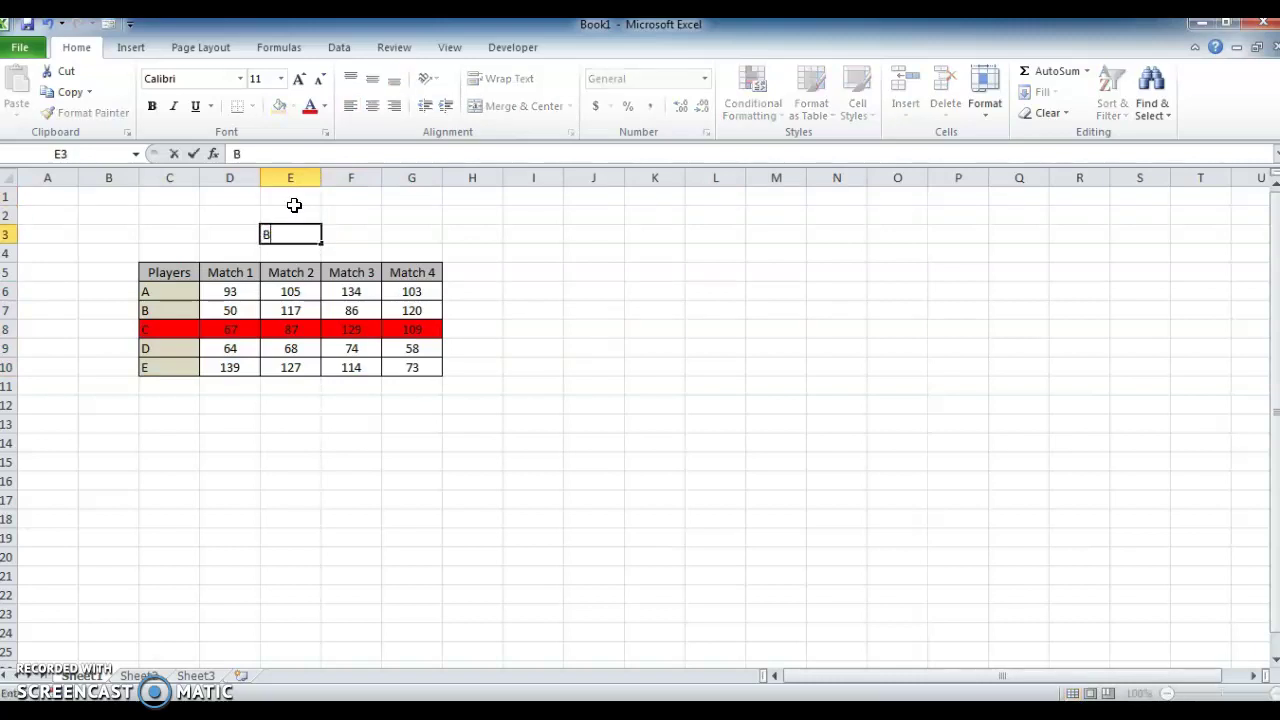
pyautogui.press('Return')
pyautogui.press('Up')
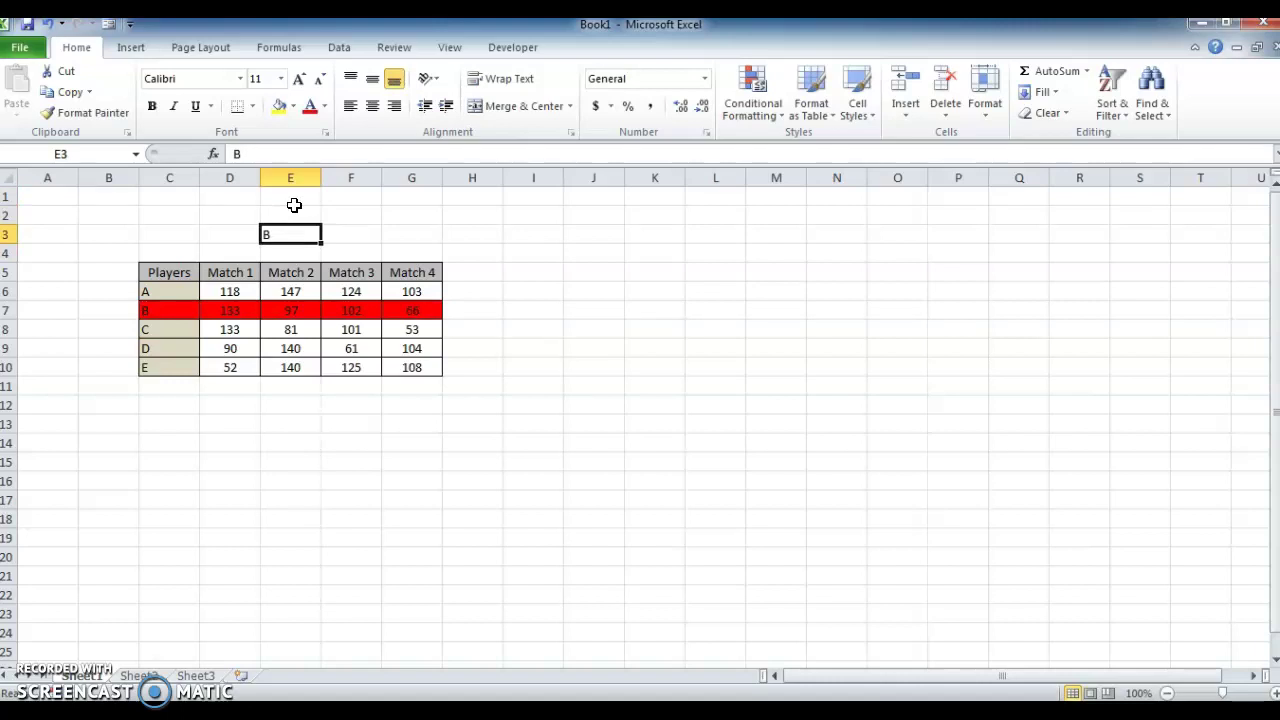
# Test the row highlight further by entering A, D and E in turn in cell E3
pyautogui.write('A')
pyautogui.press('Return')
pyautogui.press('Up')
pyautogui.write('D')
pyautogui.press('Return')
pyautogui.press('Up')
pyautogui.write('E')
pyautogui.press('Return')
pyautogui.press('Up')
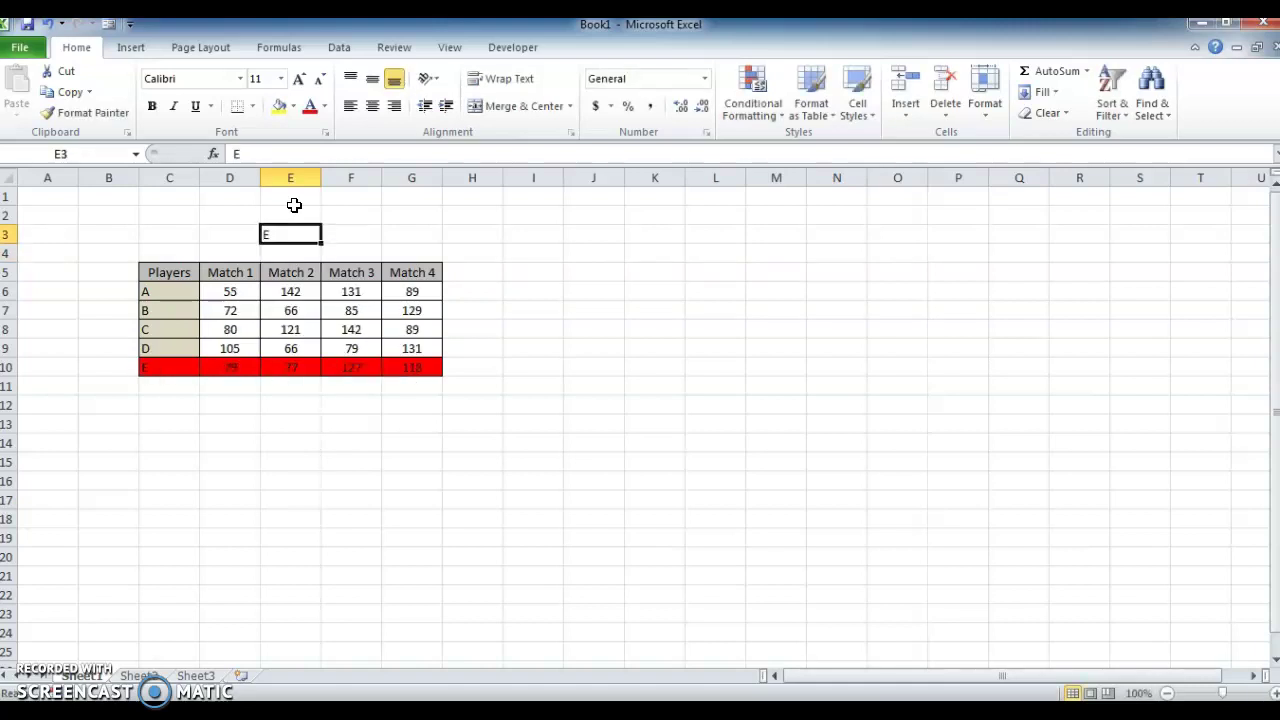
# Clear the player letter from cell E3
pyautogui.press('Left')
pyautogui.press('Right')
pyautogui.press('Down')
pyautogui.press('Down')
pyautogui.press('Down')
pyautogui.press('Left')
pyautogui.press('Left')
pyautogui.press('Up')
pyautogui.press('Up')
pyautogui.press('Right')
pyautogui.press('Up')
pyautogui.press('Right')
pyautogui.press('Delete')
# Delete the red =$E$3=$C6 formatting rule from C6:G10
pyautogui.press('Down')
pyautogui.press('Down')
pyautogui.press('Down')
pyautogui.press('Left')
pyautogui.press('Left')
pyautogui.hotkey('ctrl', 'shift', 'Right')
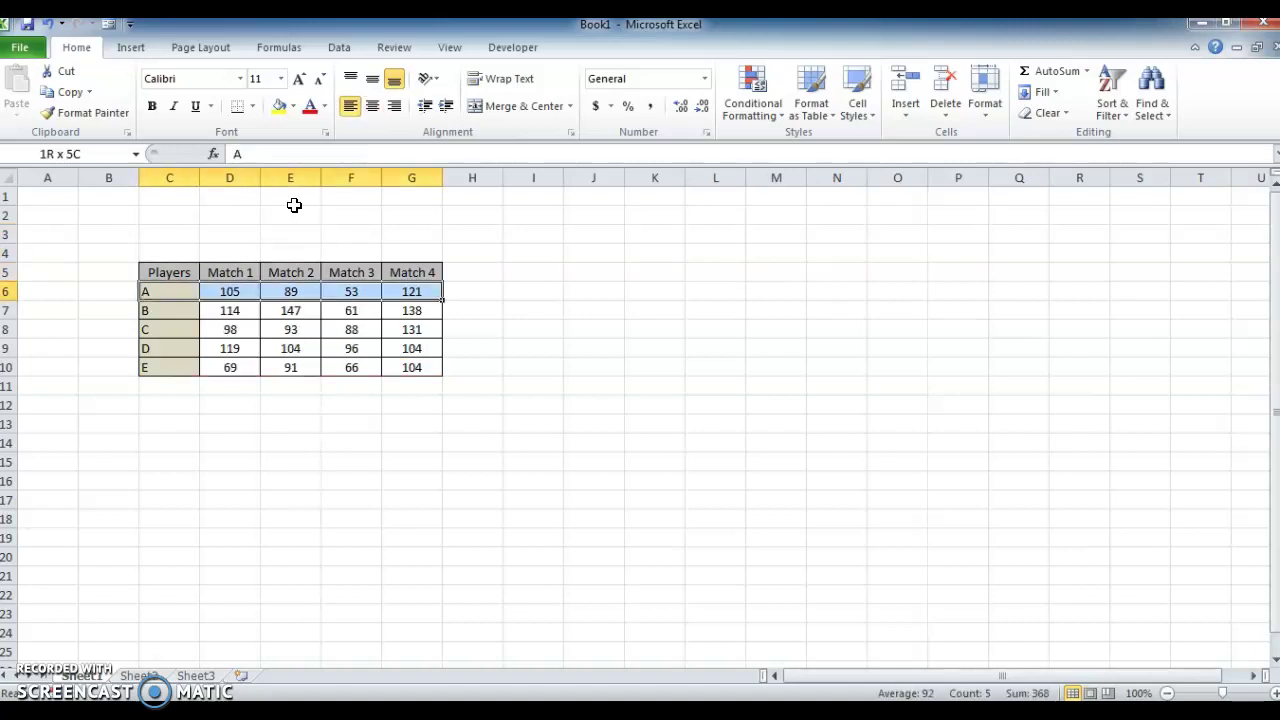
pyautogui.hotkey('ctrl', 'shift', 'Down')
pyautogui.hotkey('alt', 'o')
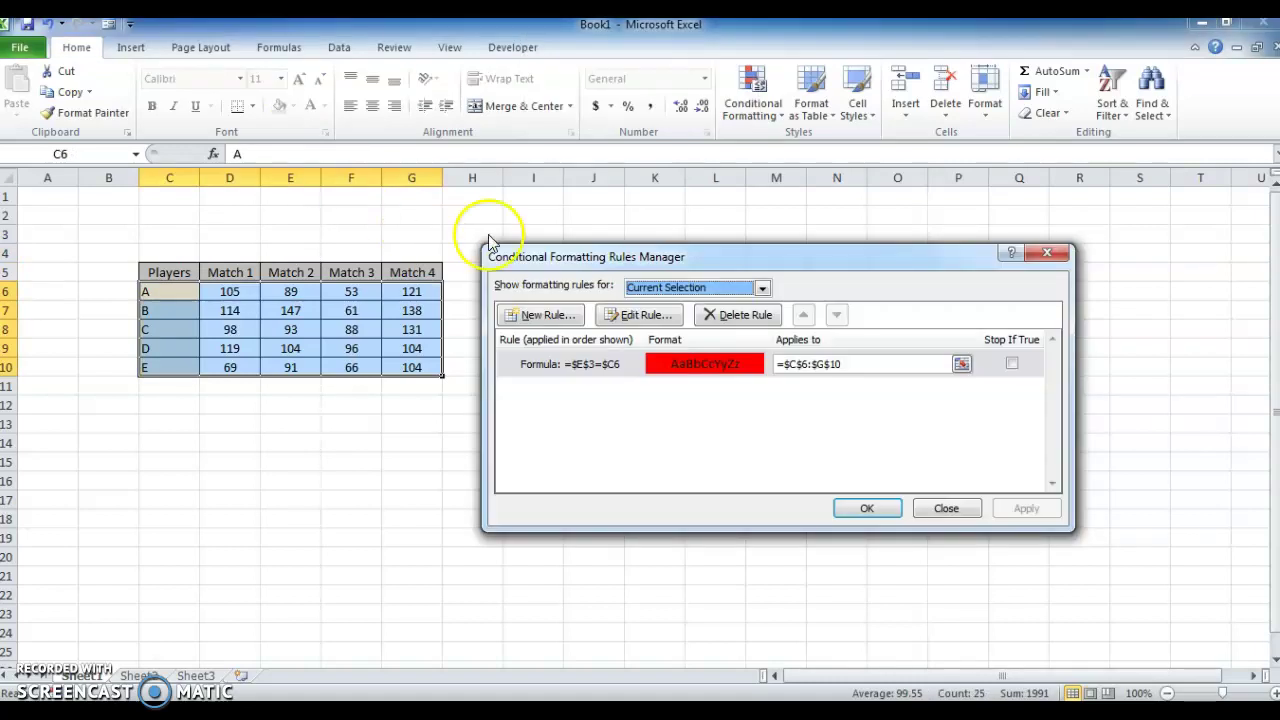
pyautogui.click(725, 316)
pyautogui.click(1024, 510)
pyautogui.click(860, 510)
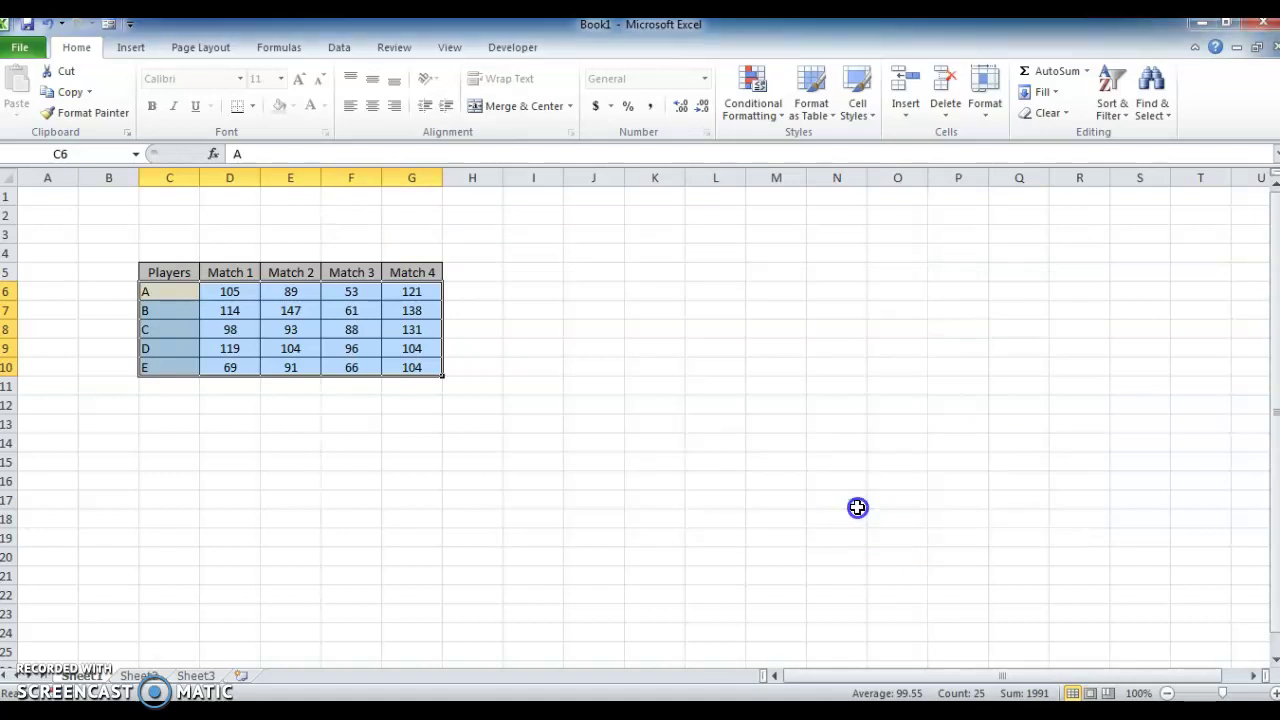
# Enter 100 in cell E3 as the score threshold
pyautogui.click(285, 233)
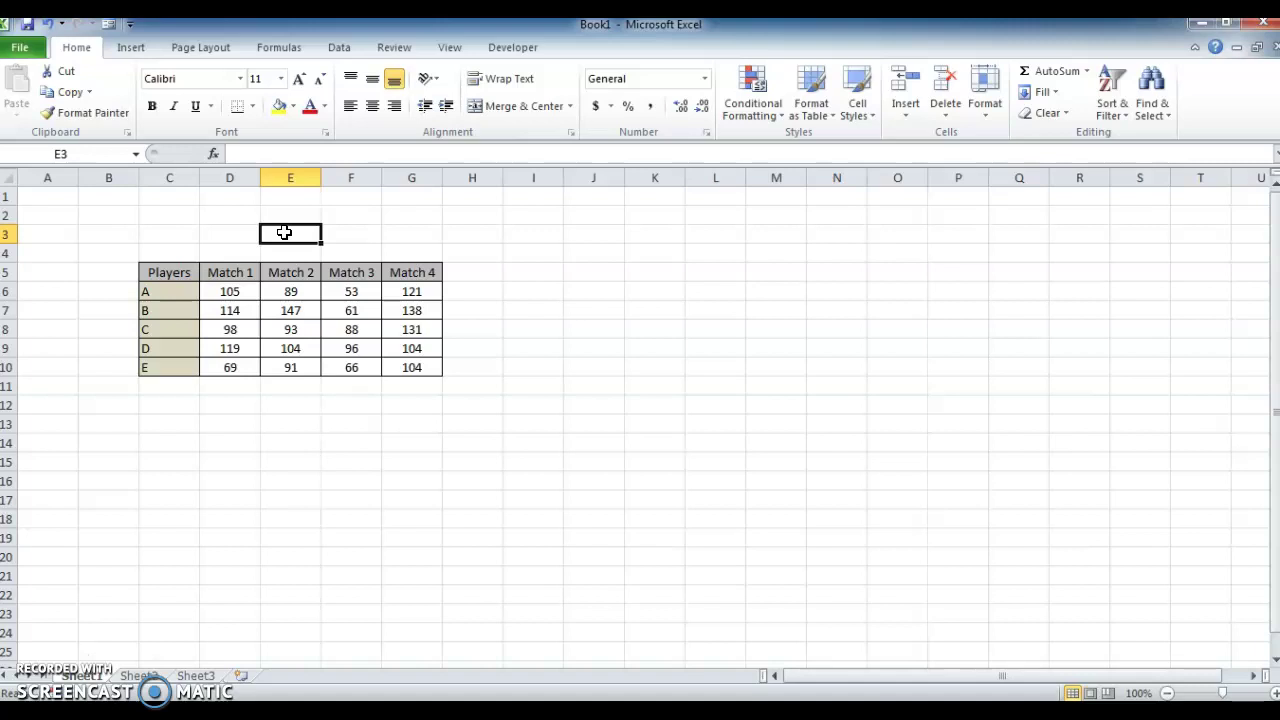
pyautogui.write('100')
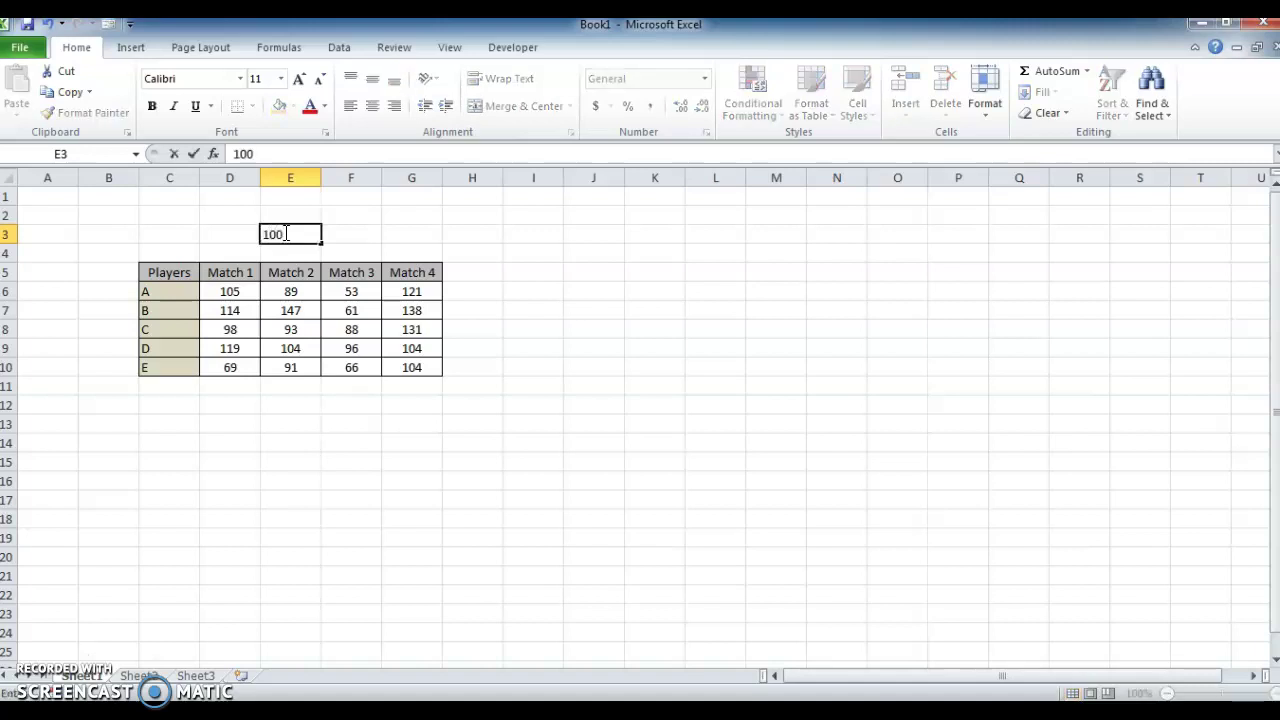
pyautogui.press('Return')
# Create a new formula-based formatting rule for D6:G10 with =IF(D6>$E$3,TRUE,FALSE) as its condition
pyautogui.press('Down')
pyautogui.press('Down')
pyautogui.press('Left')
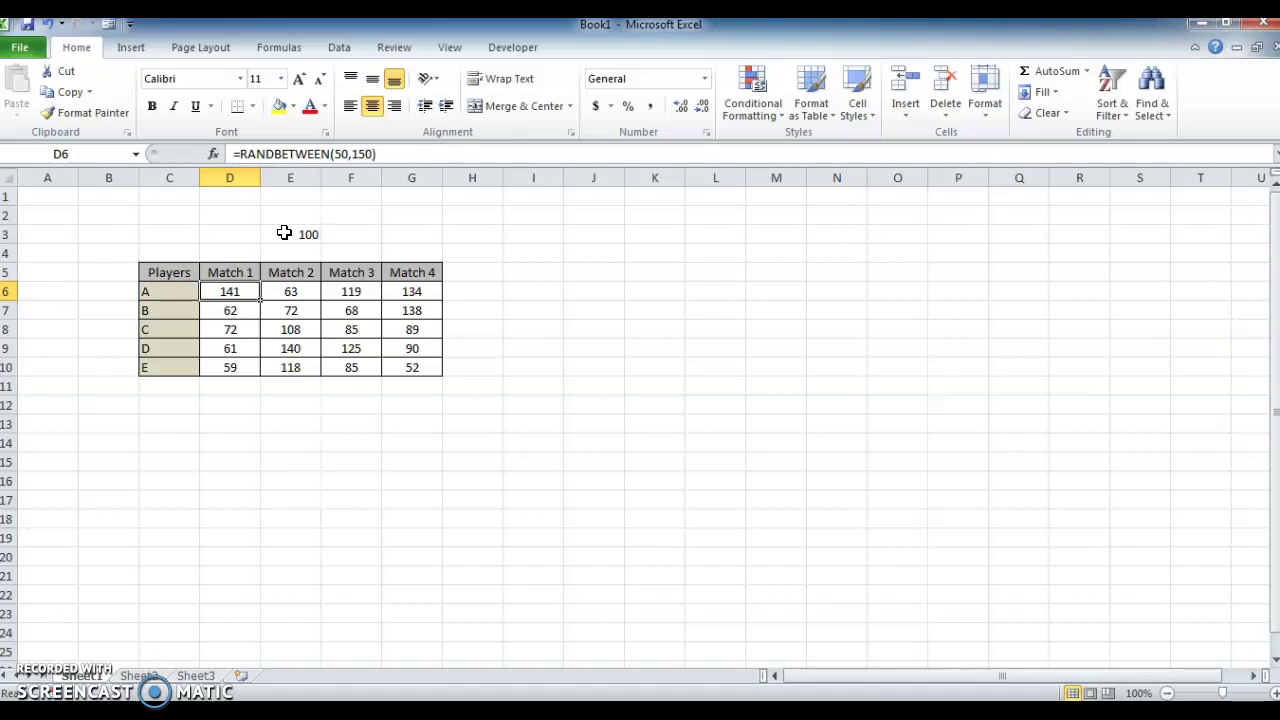
pyautogui.hotkey('ctrl', 'shift', 'Right')
pyautogui.hotkey('ctrl', 'shift', 'Down')
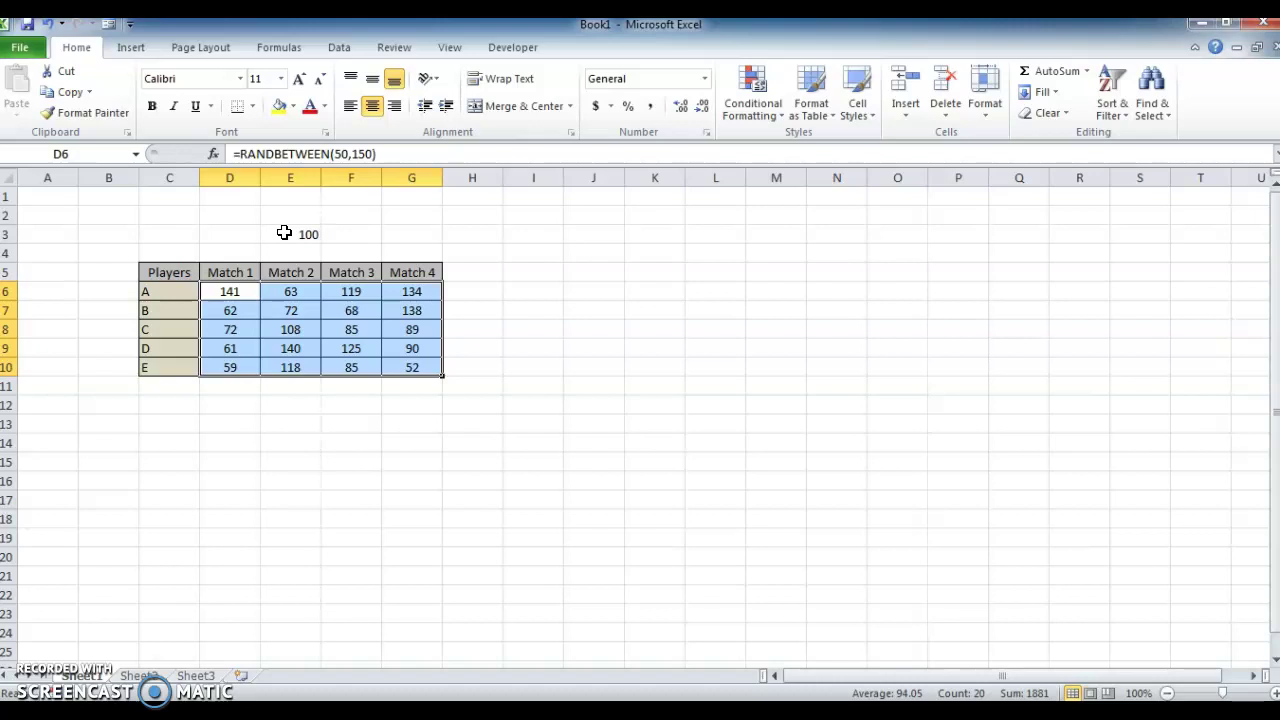
pyautogui.hotkey('alt', 'h')
pyautogui.press('l')
pyautogui.press('r')
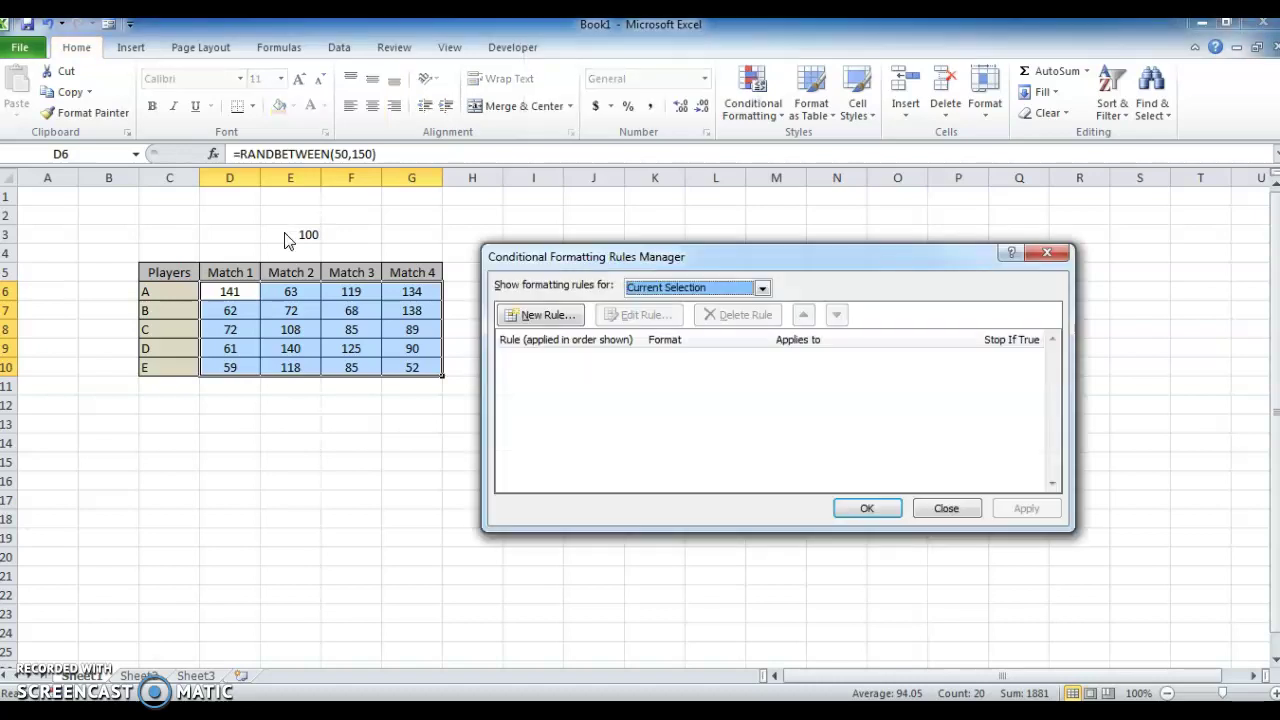
pyautogui.click(543, 314)
pyautogui.click(605, 343)
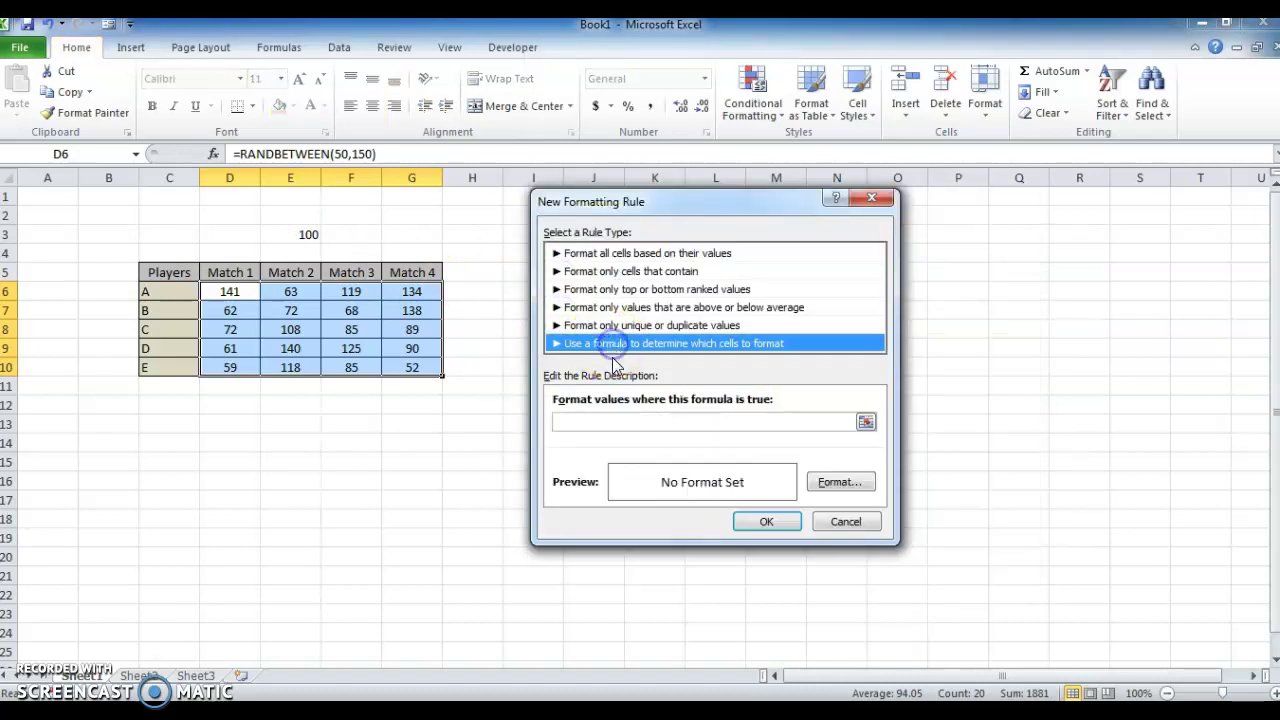
pyautogui.click(615, 422)
pyautogui.write('=IF')
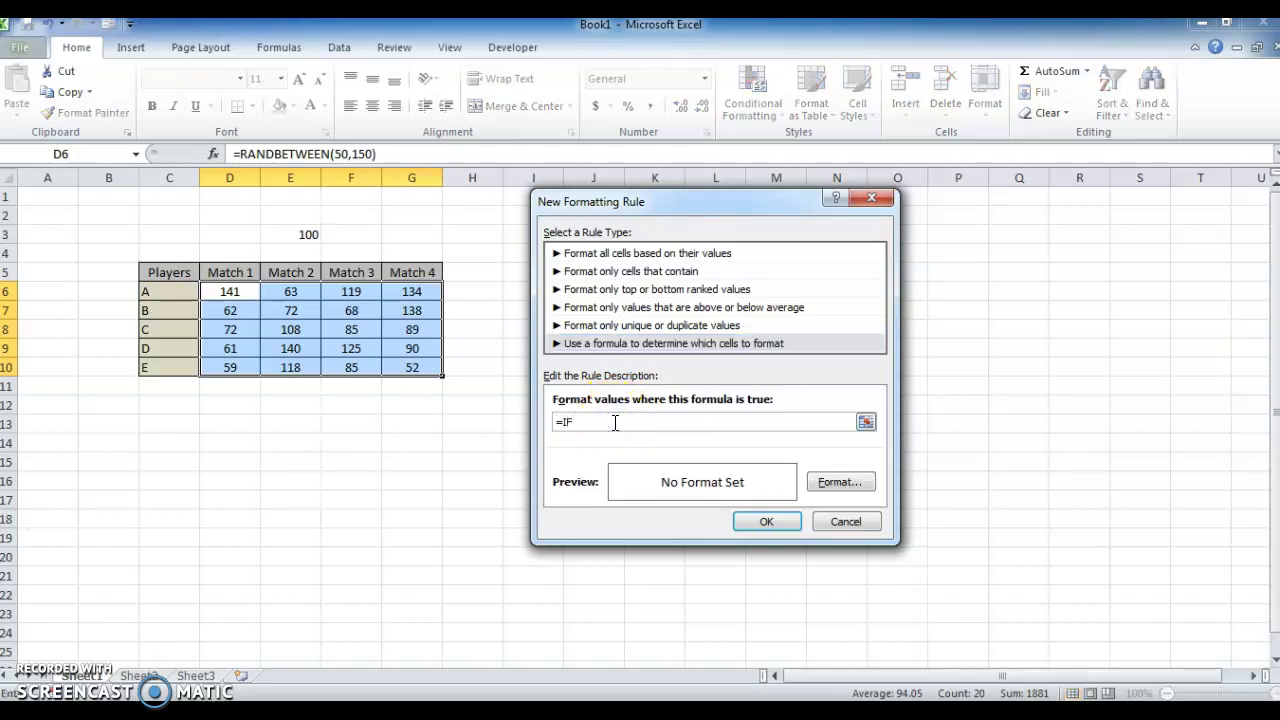
pyautogui.write('(')
pyautogui.write('D6>')
pyautogui.write('$E$3')
pyautogui.write(',TRUE')
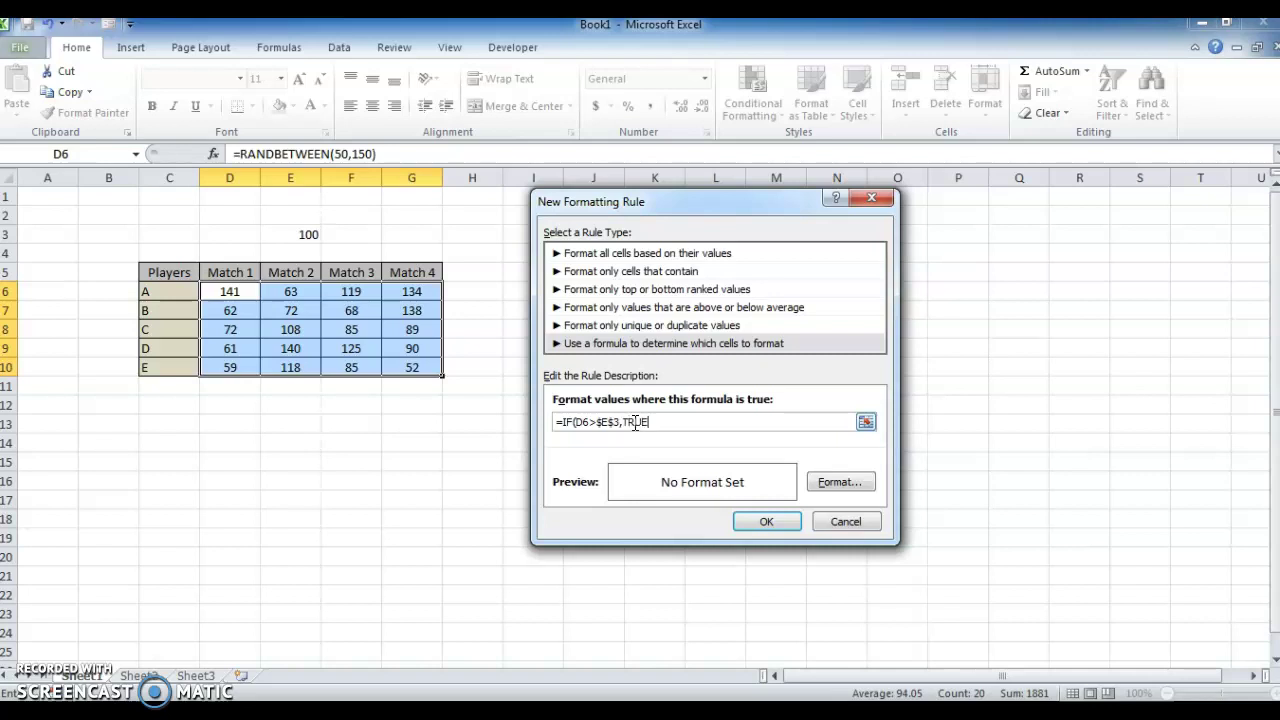
pyautogui.write(',FALSE)')
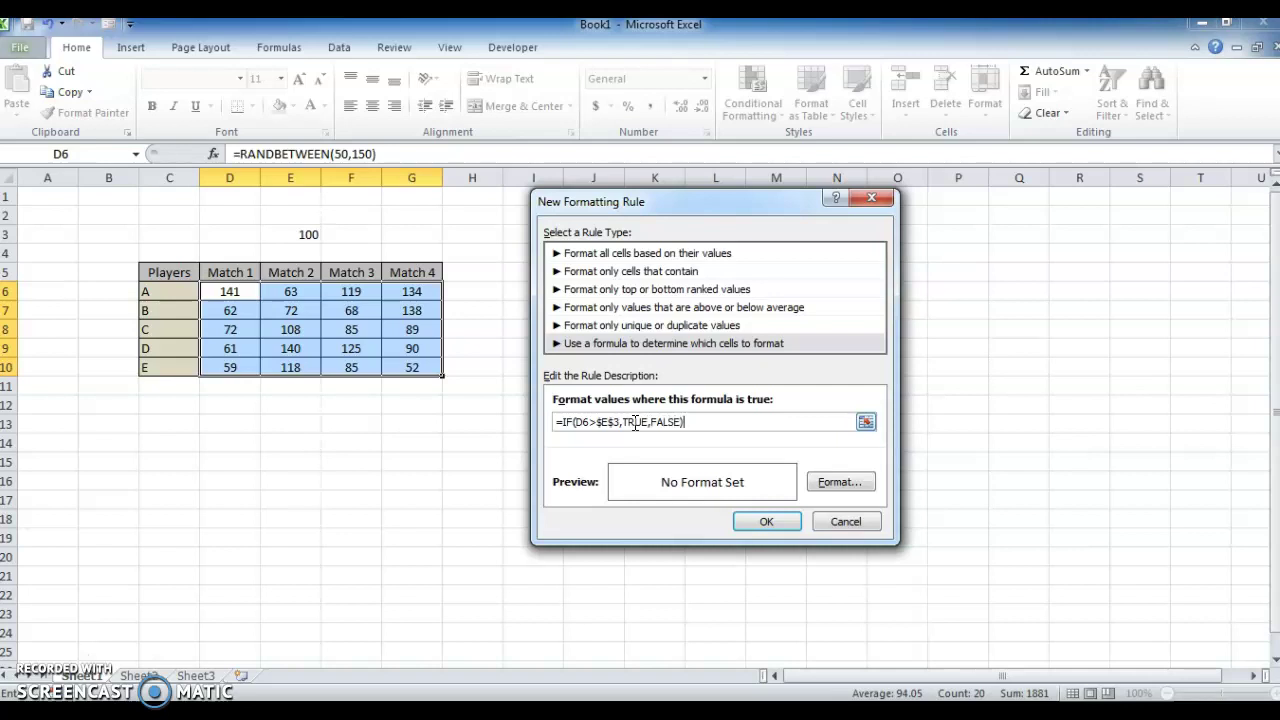
# Give the new threshold rule a red fill and apply it to D6:G10
pyautogui.click(833, 484)
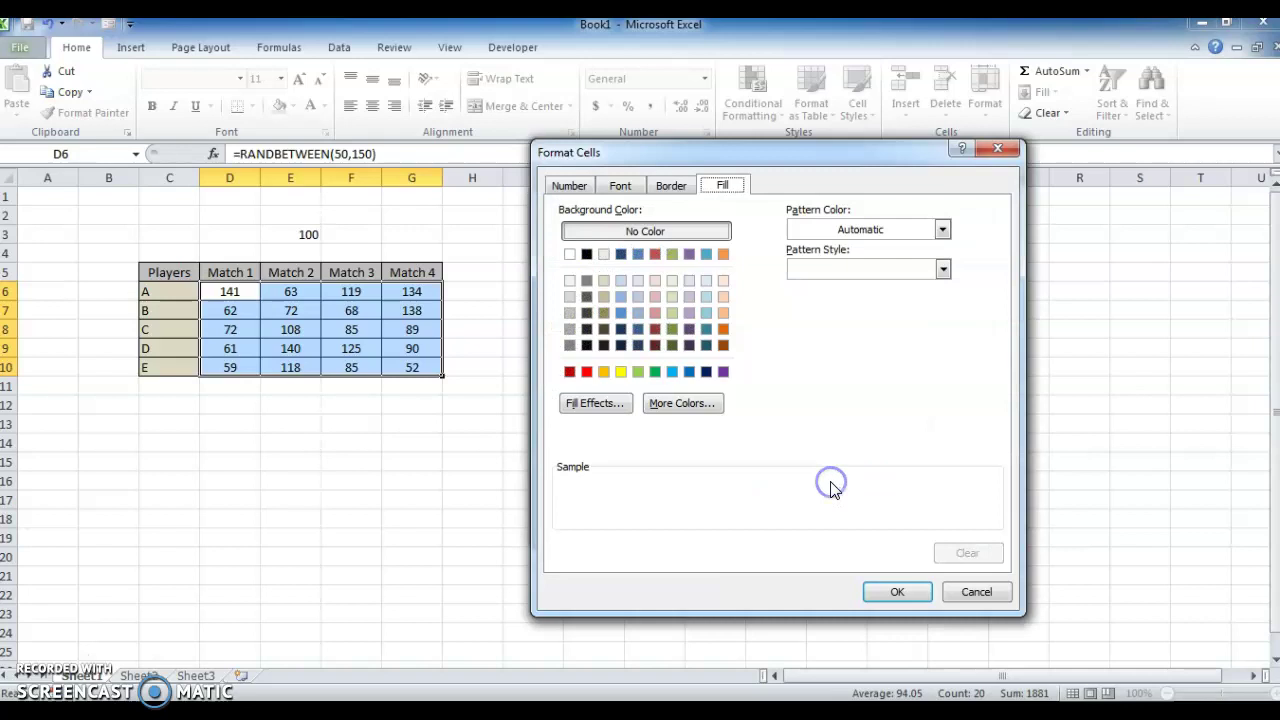
pyautogui.click(587, 372)
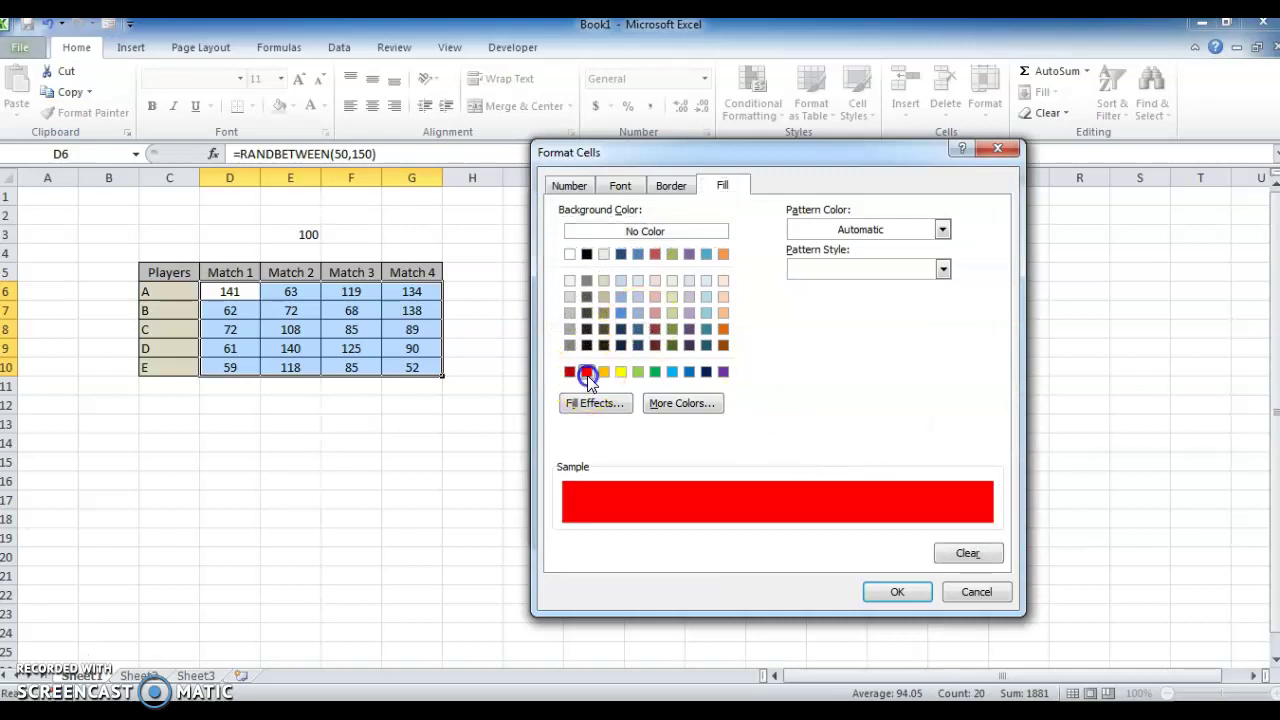
pyautogui.click(897, 591)
pyautogui.click(766, 521)
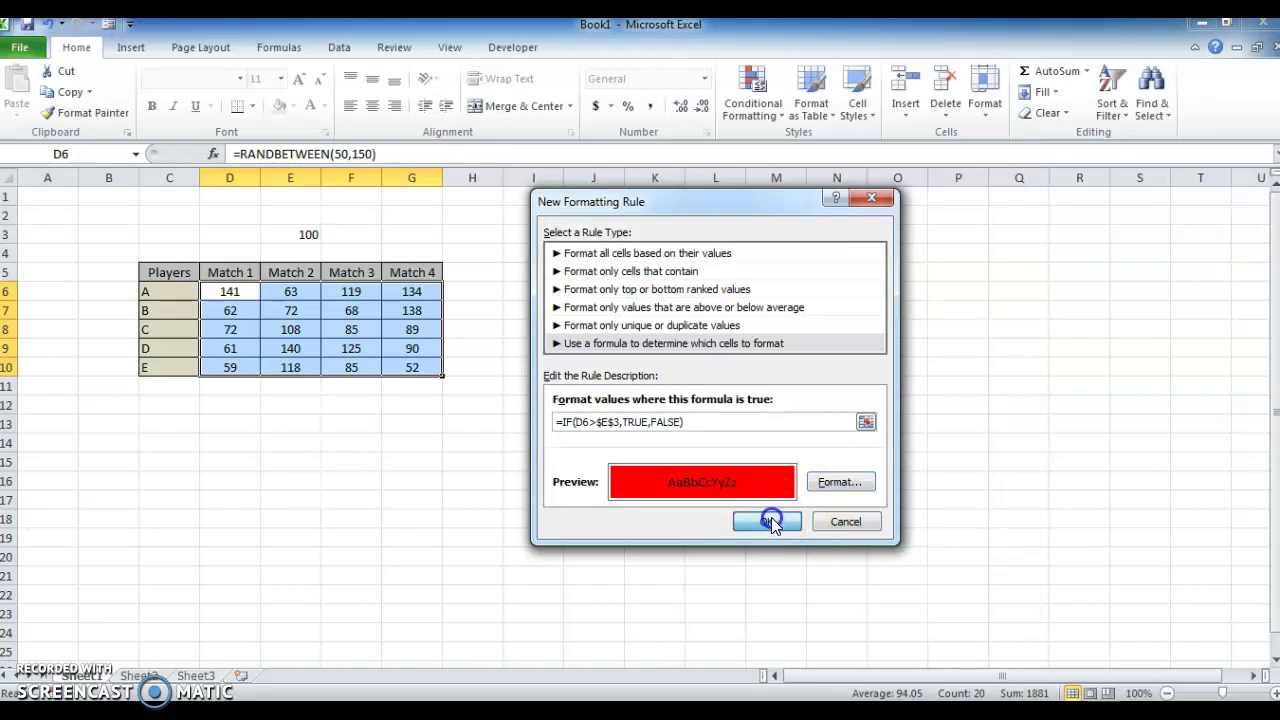
pyautogui.click(1003, 510)
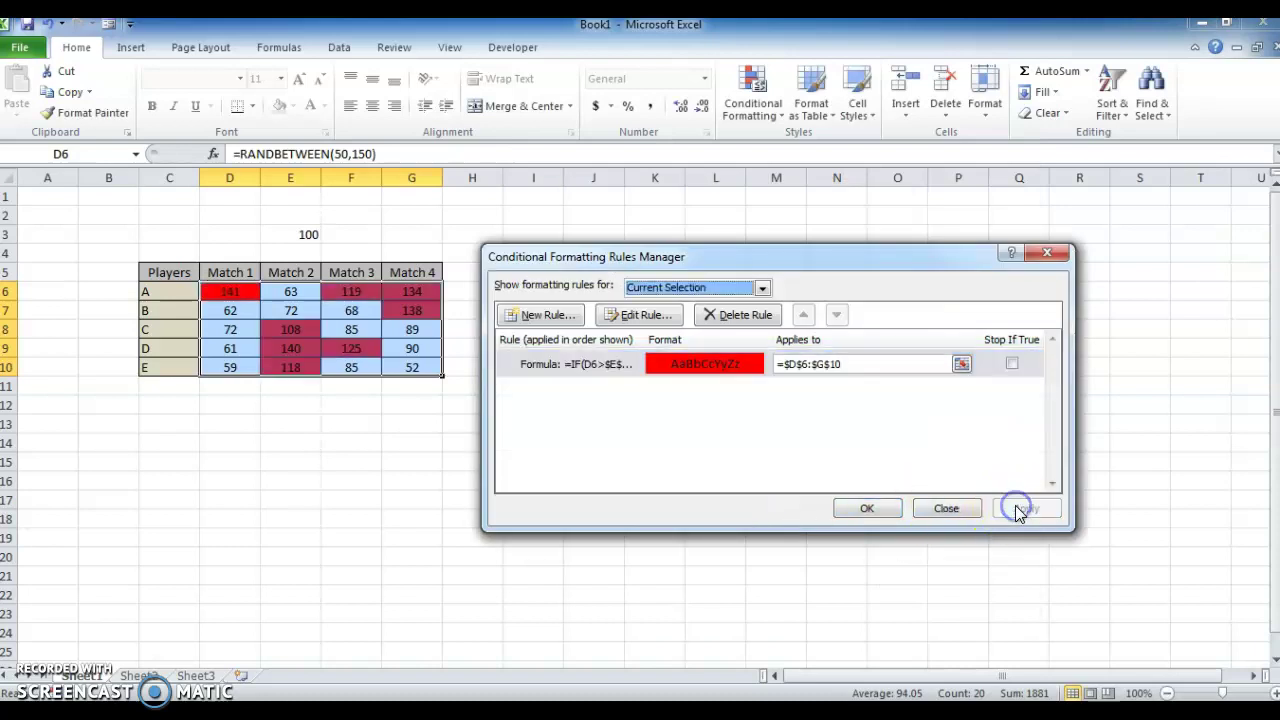
pyautogui.click(855, 508)
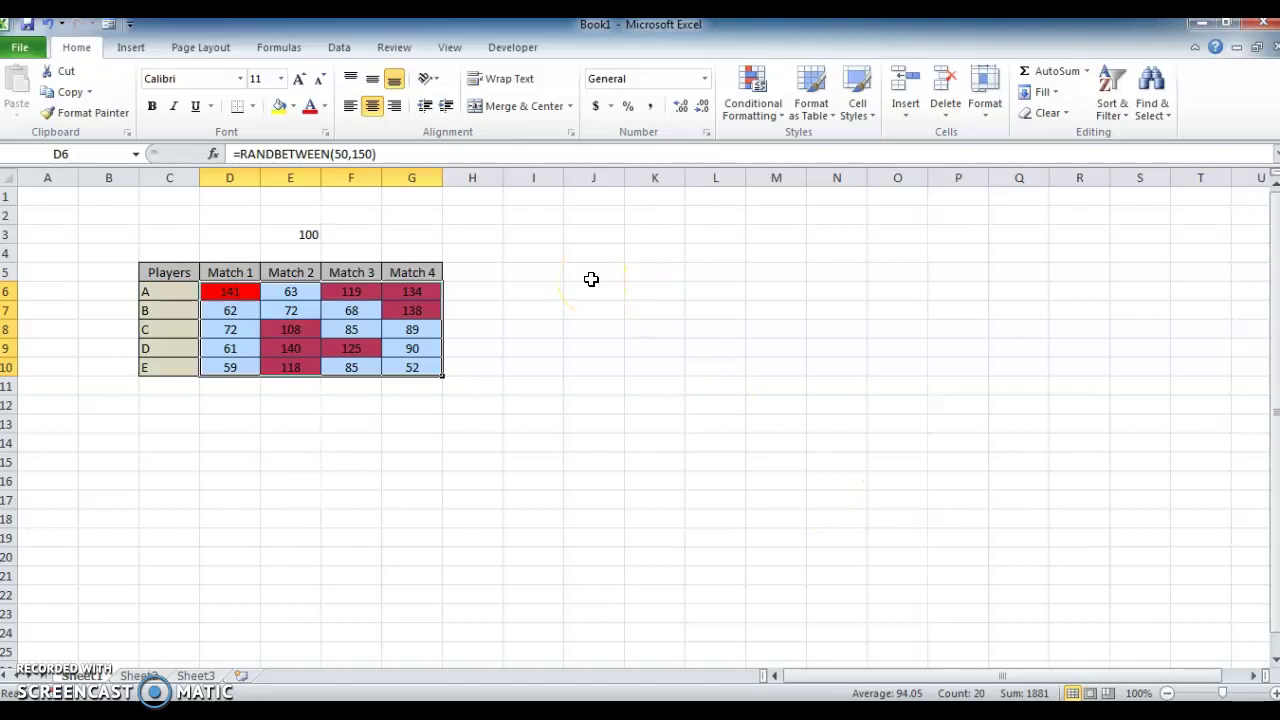
# Test the threshold rule by setting cell E3 to 50, 110, 150 and 120 in turn
pyautogui.click(303, 233)
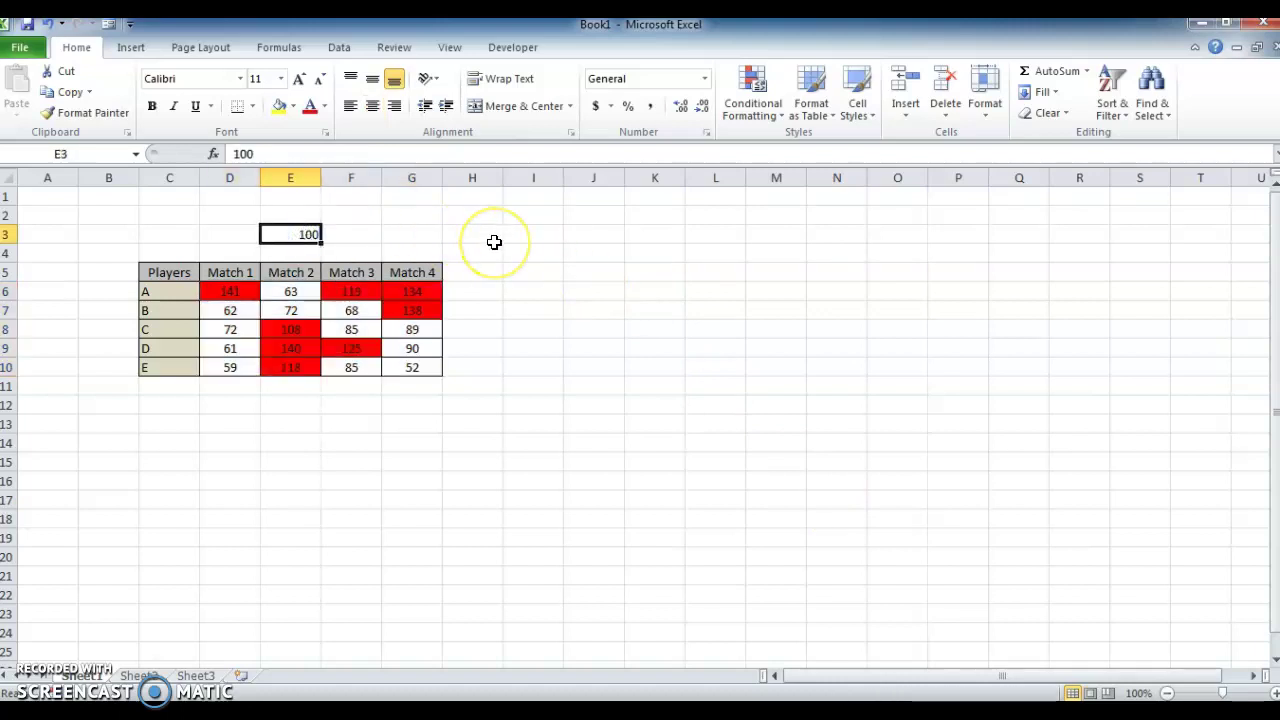
pyautogui.write('50')
pyautogui.press('Return')
pyautogui.press('Up')
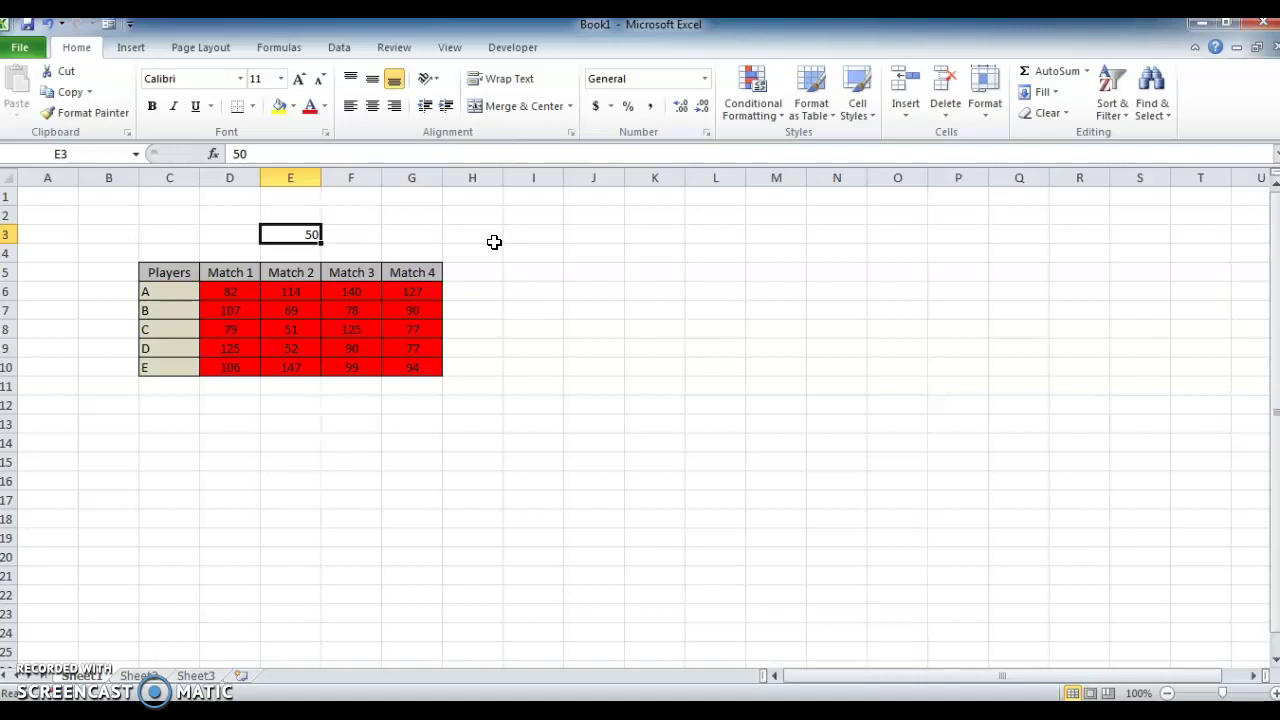
pyautogui.write('110')
pyautogui.press('Return')
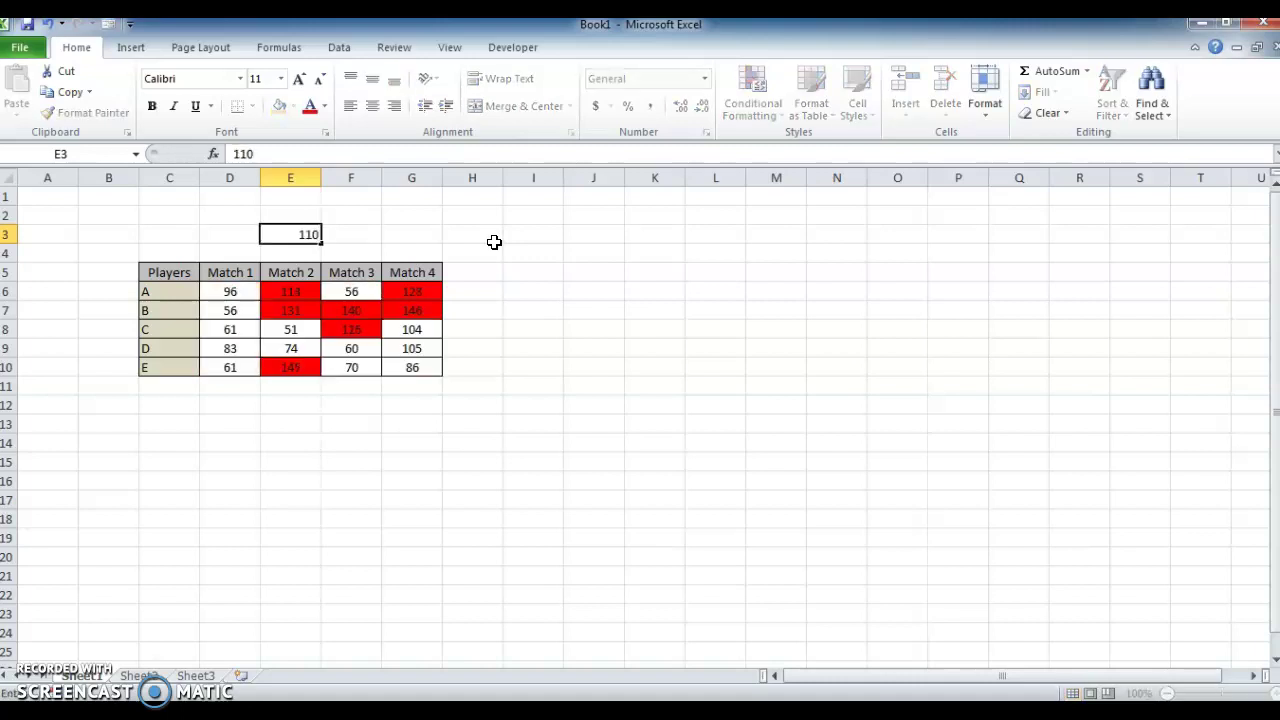
pyautogui.press('Up')
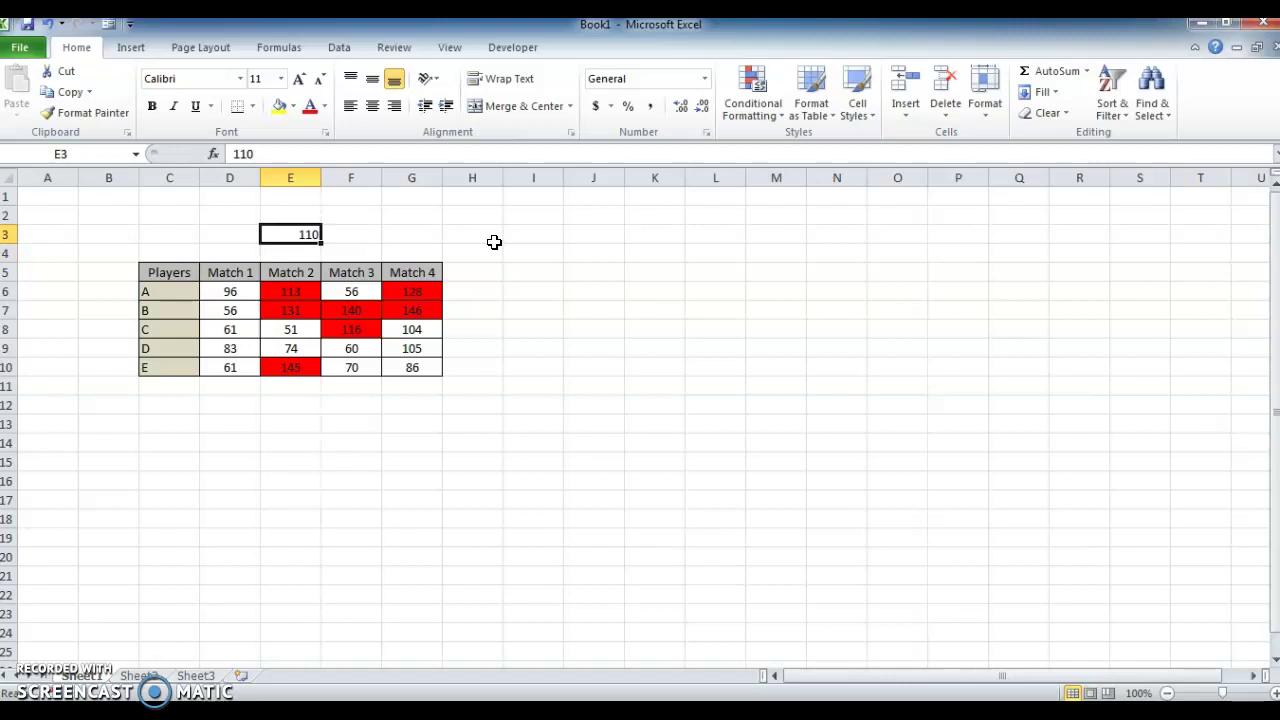
pyautogui.write('150')
pyautogui.press('Return')
pyautogui.press('Up')
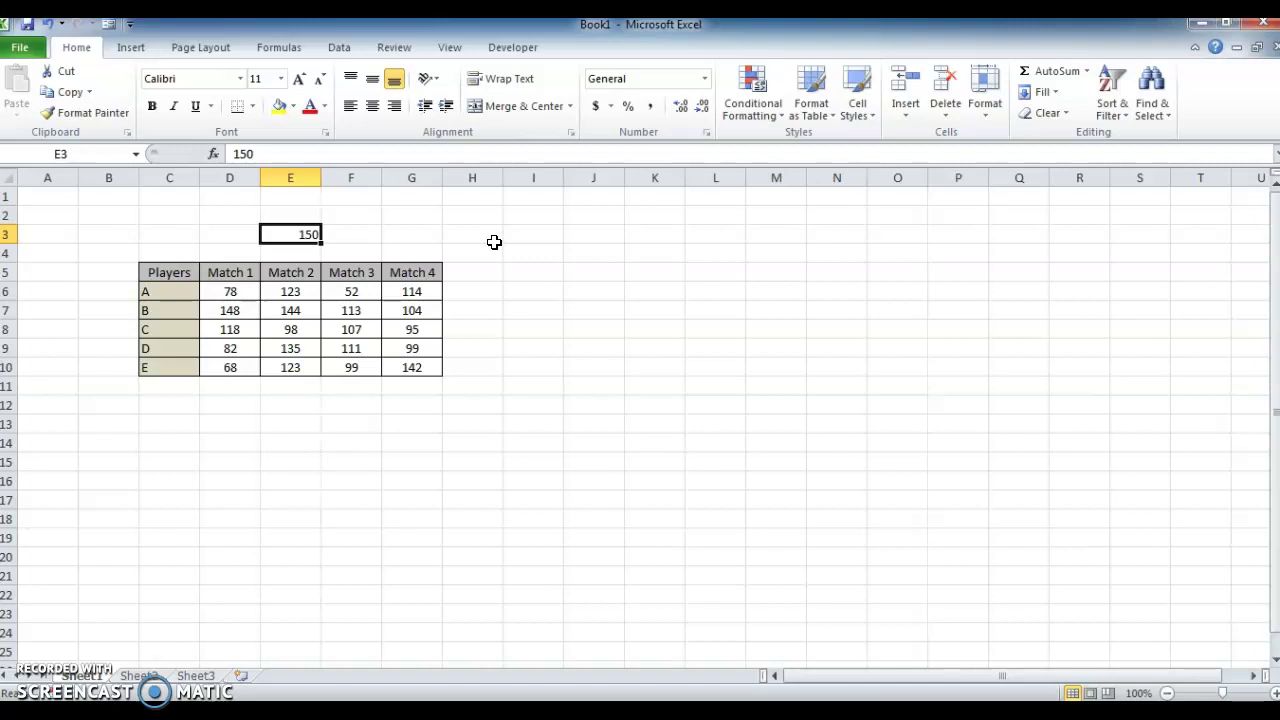
pyautogui.write('120')
pyautogui.press('Return')
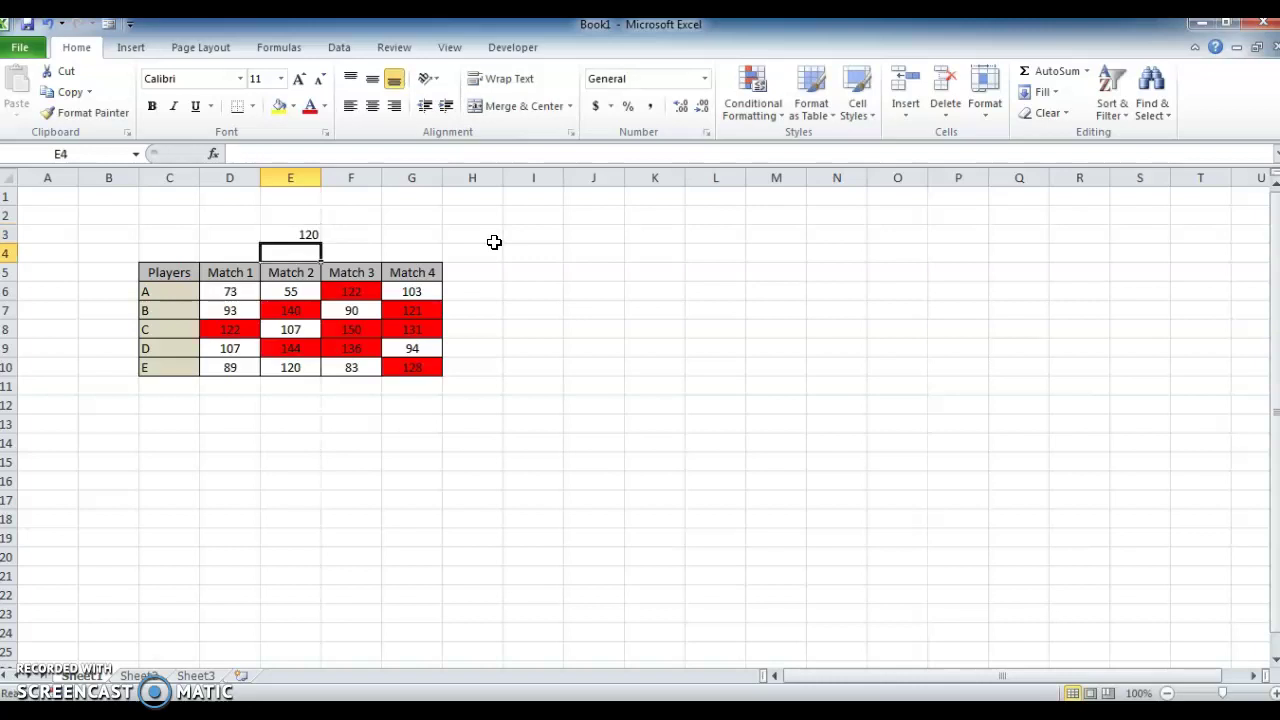
# Clear the score threshold from cell E3
pyautogui.press('Down')
pyautogui.press('Down')
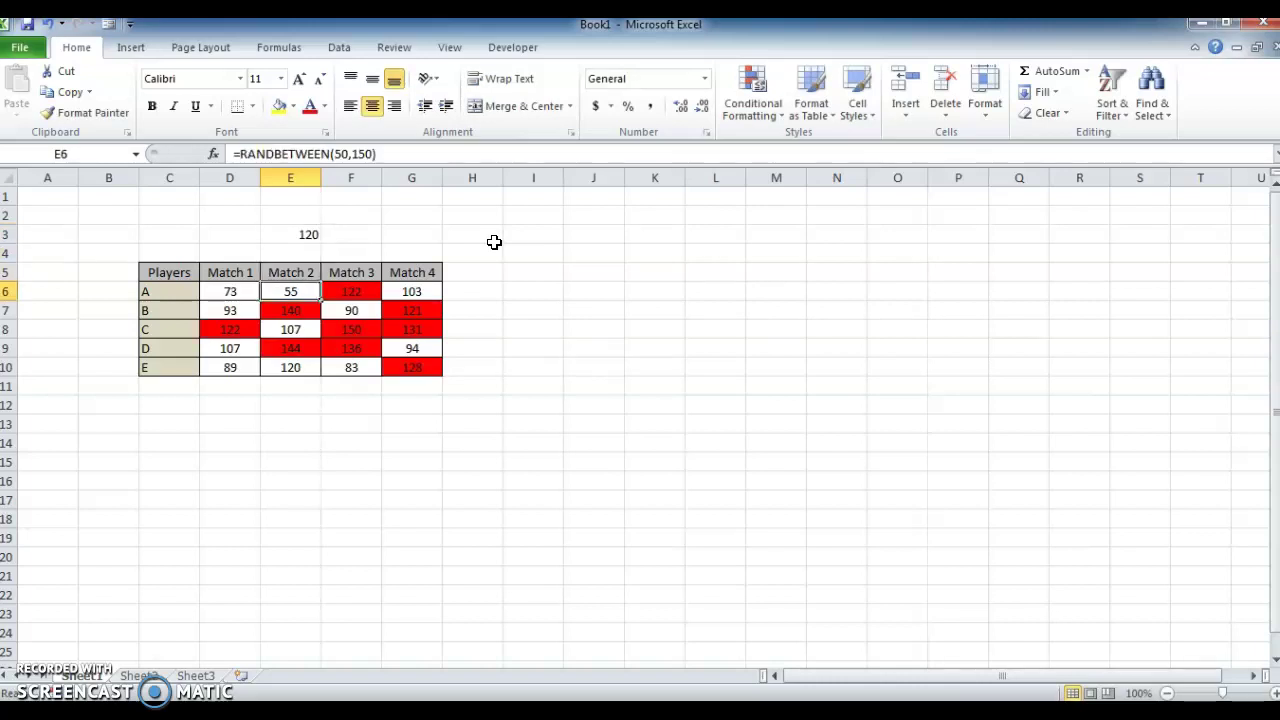
pyautogui.press('Left')
pyautogui.hotkey('ctrl', 'shift', 'Right')
pyautogui.press('Up')
pyautogui.press('Up')
pyautogui.press('Up')
pyautogui.press('Right')
pyautogui.press('Delete')
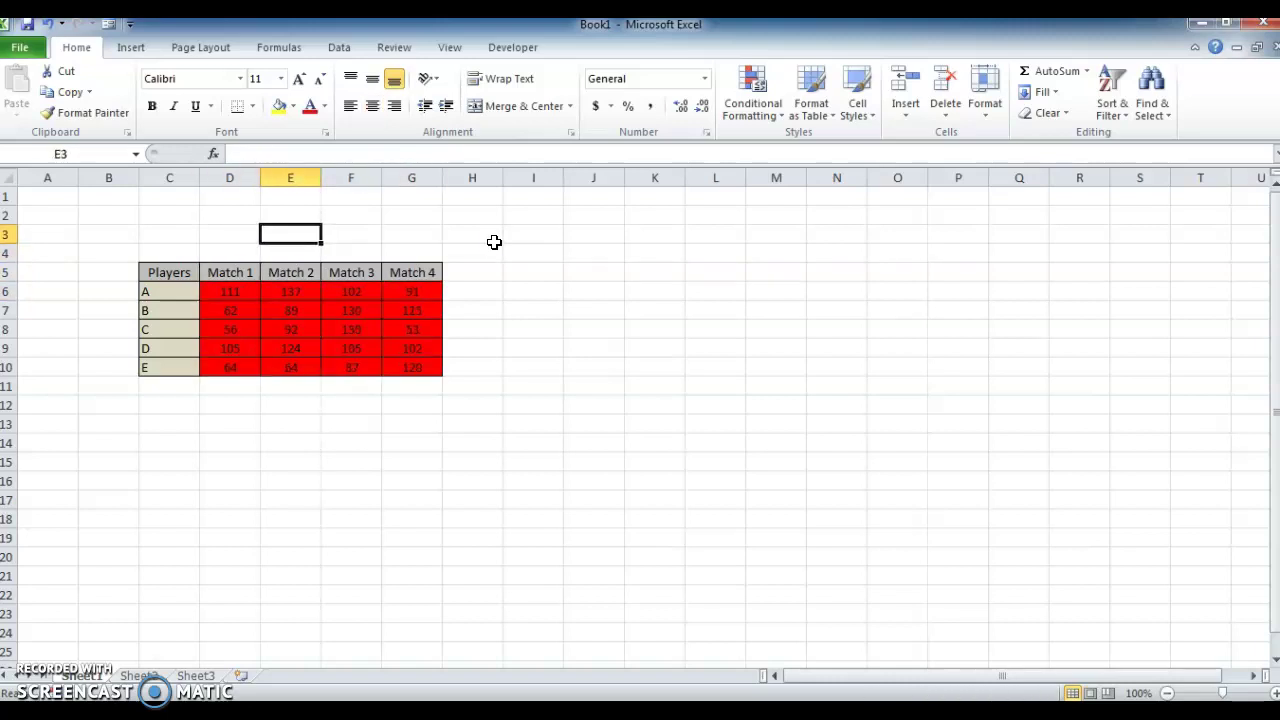
# Delete the red threshold formatting rule from D6:G10
pyautogui.press('Down')
pyautogui.press('Down')
pyautogui.press('Left')
pyautogui.press('Down')
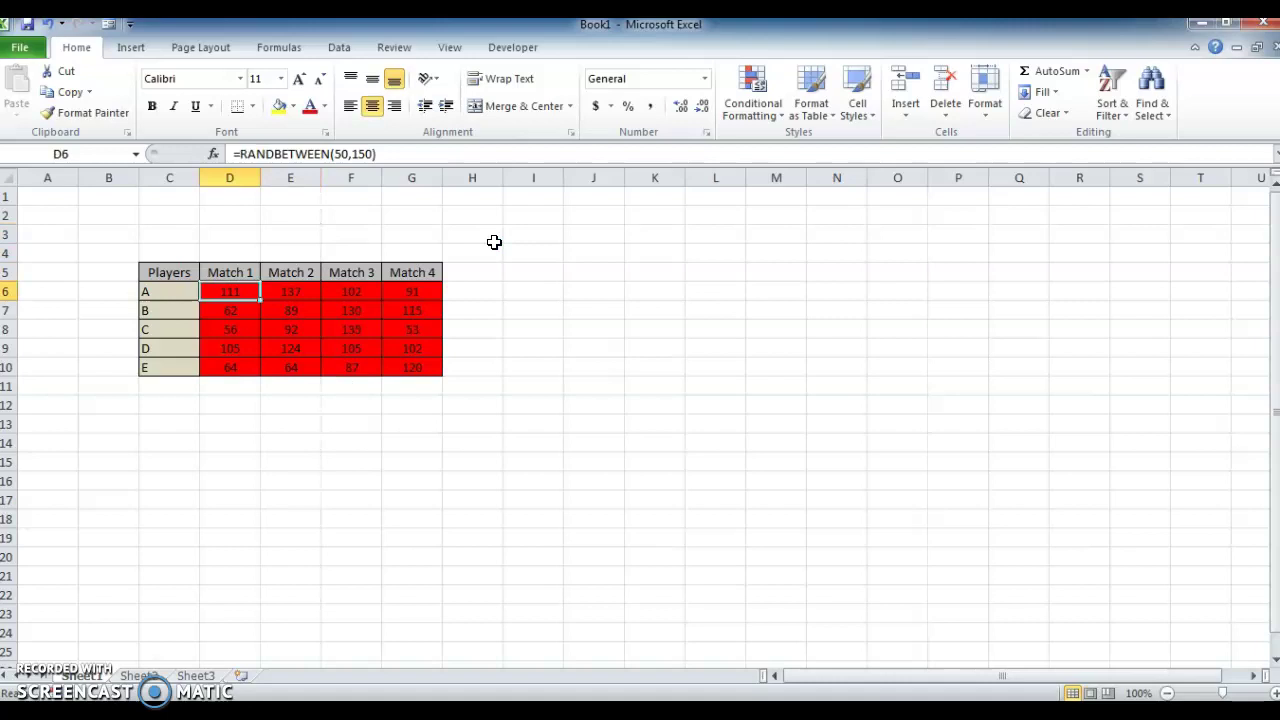
pyautogui.hotkey('ctrl', 'shift', 'Right')
pyautogui.hotkey('ctrl', 'shift', 'Down')
pyautogui.hotkey('alt', 'o')
pyautogui.press('d')
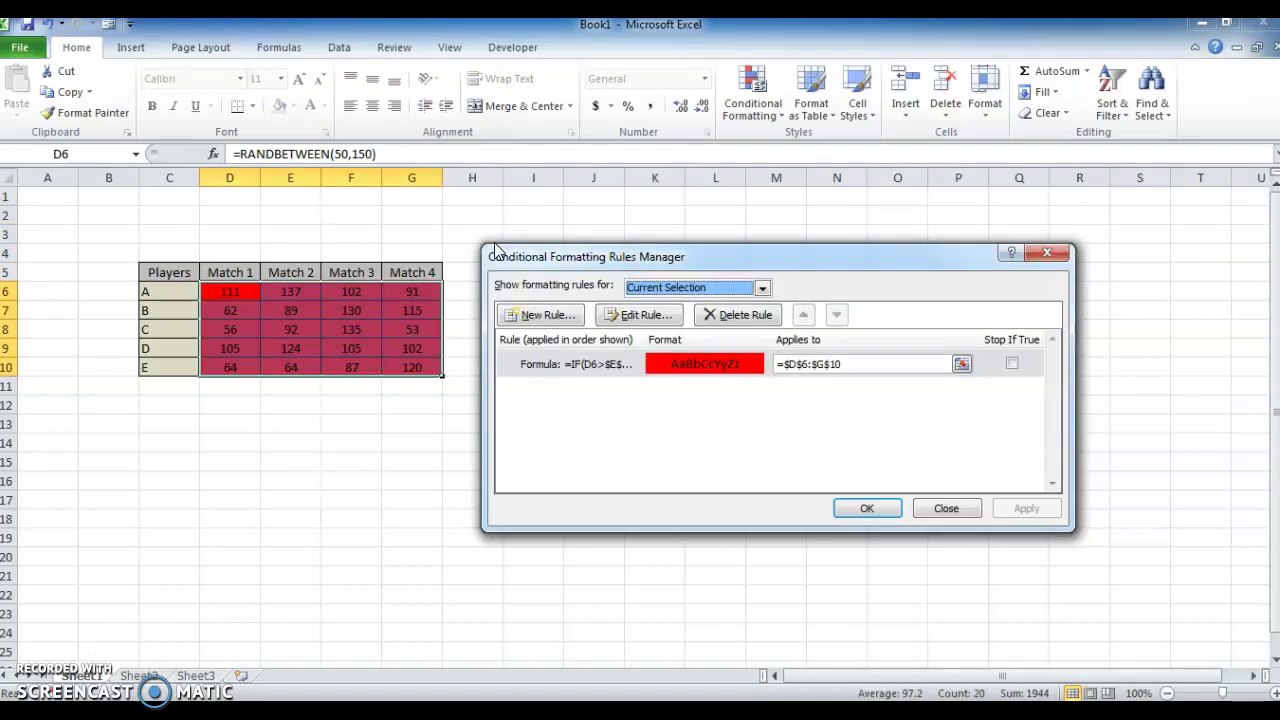
pyautogui.click(737, 314)
pyautogui.click(1024, 508)
pyautogui.click(895, 512)
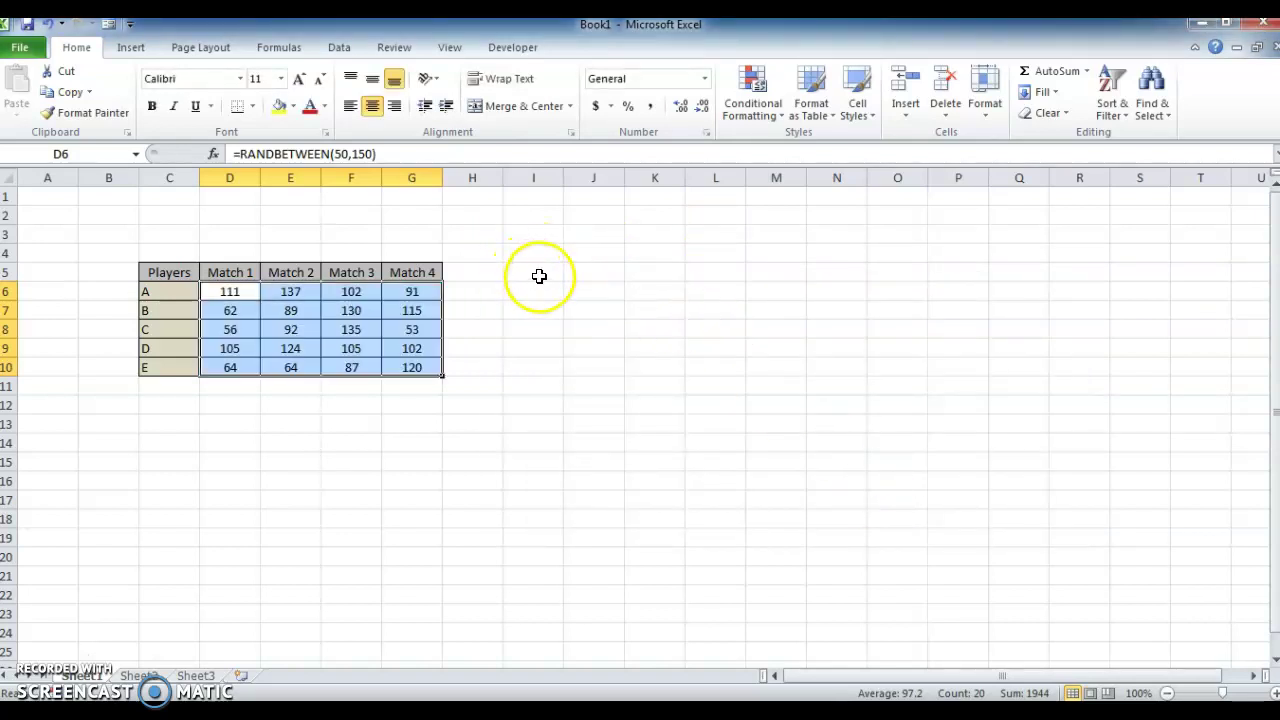
# Enter the column header Status in cell I5
pyautogui.click(539, 276)
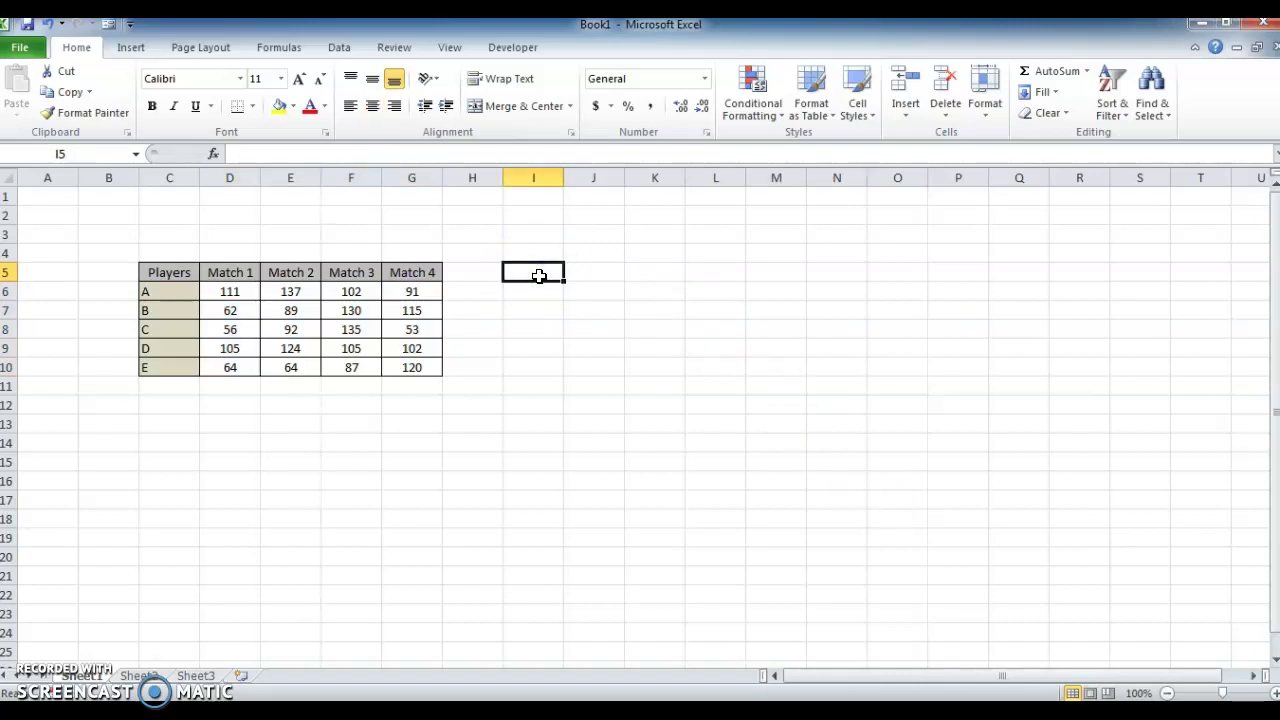
pyautogui.write('Status')
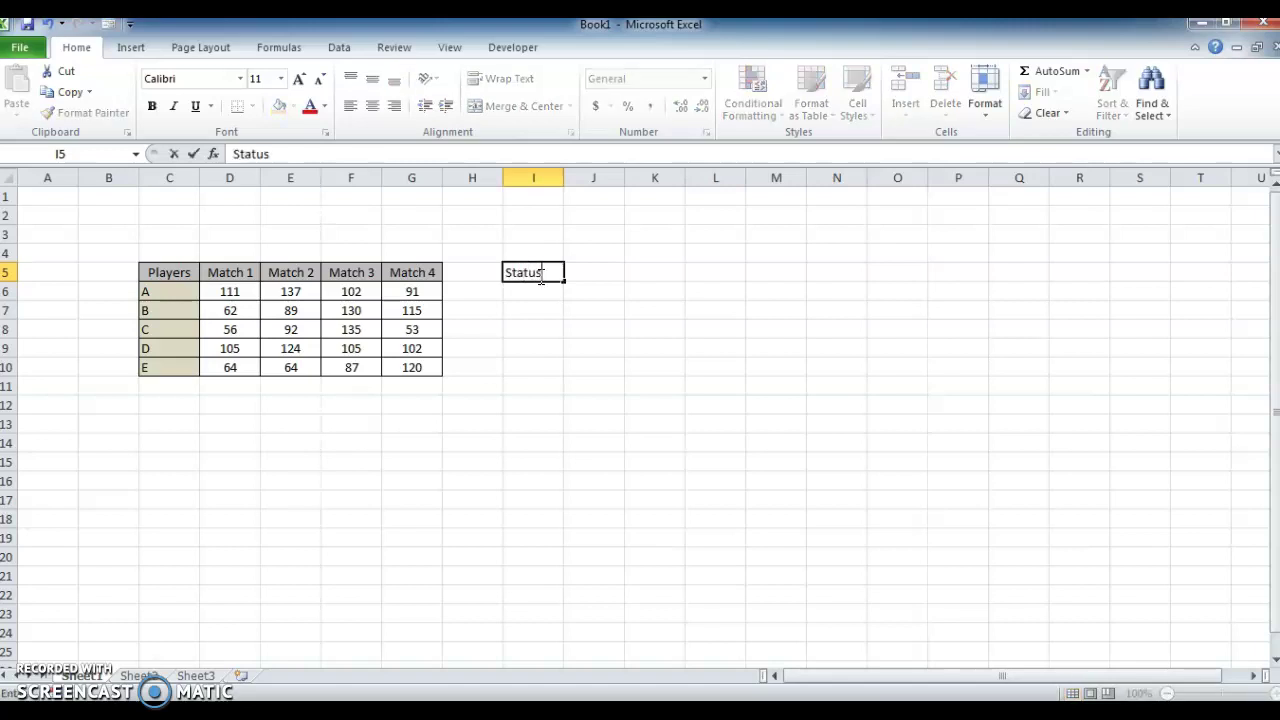
pyautogui.press('Return')
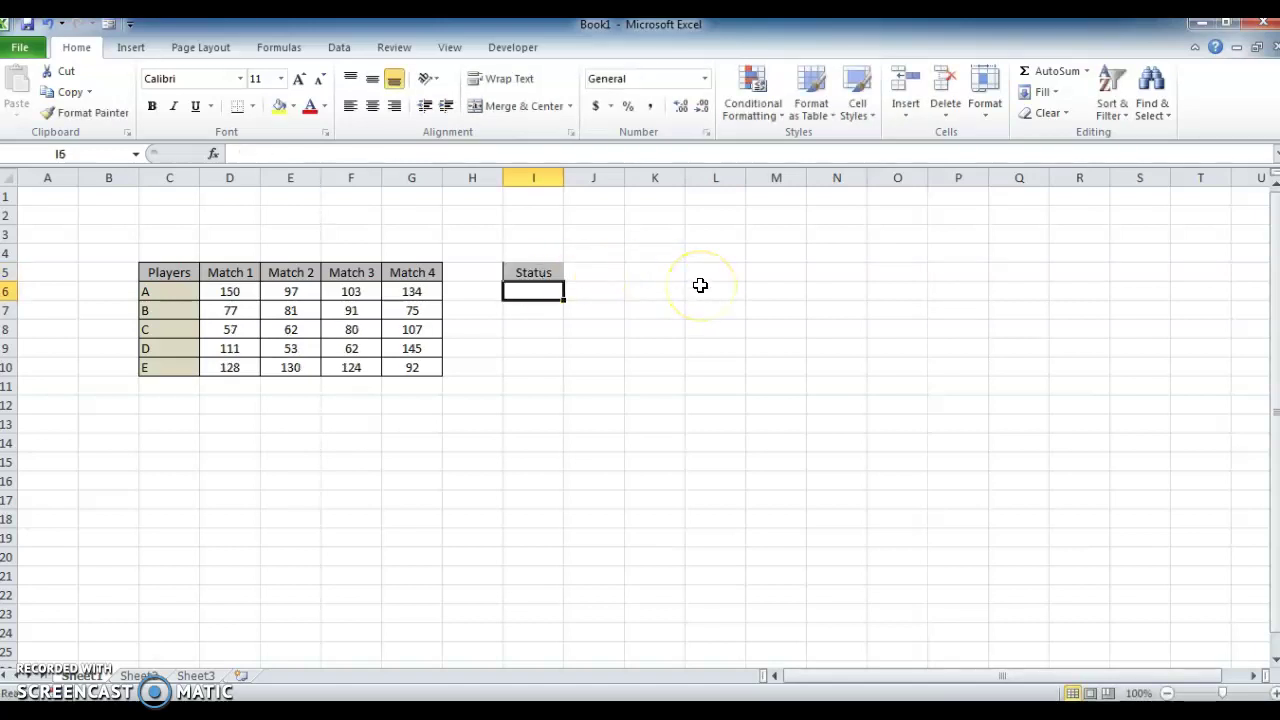
# Enter N as the status of all five players in I6:I10
pyautogui.write('N')
pyautogui.press('Return')
pyautogui.write('N')
pyautogui.press('Return')
pyautogui.write('N')
pyautogui.press('Return')
pyautogui.write('N')
pyautogui.press('Return')
pyautogui.write('N')
pyautogui.press('Return')
# Create a new formula-based formatting rule for C6:G10 with =$I6="Y" as its condition
pyautogui.press('Up')
pyautogui.press('Up')
pyautogui.press('Up')
pyautogui.press('Up')
pyautogui.press('Up')
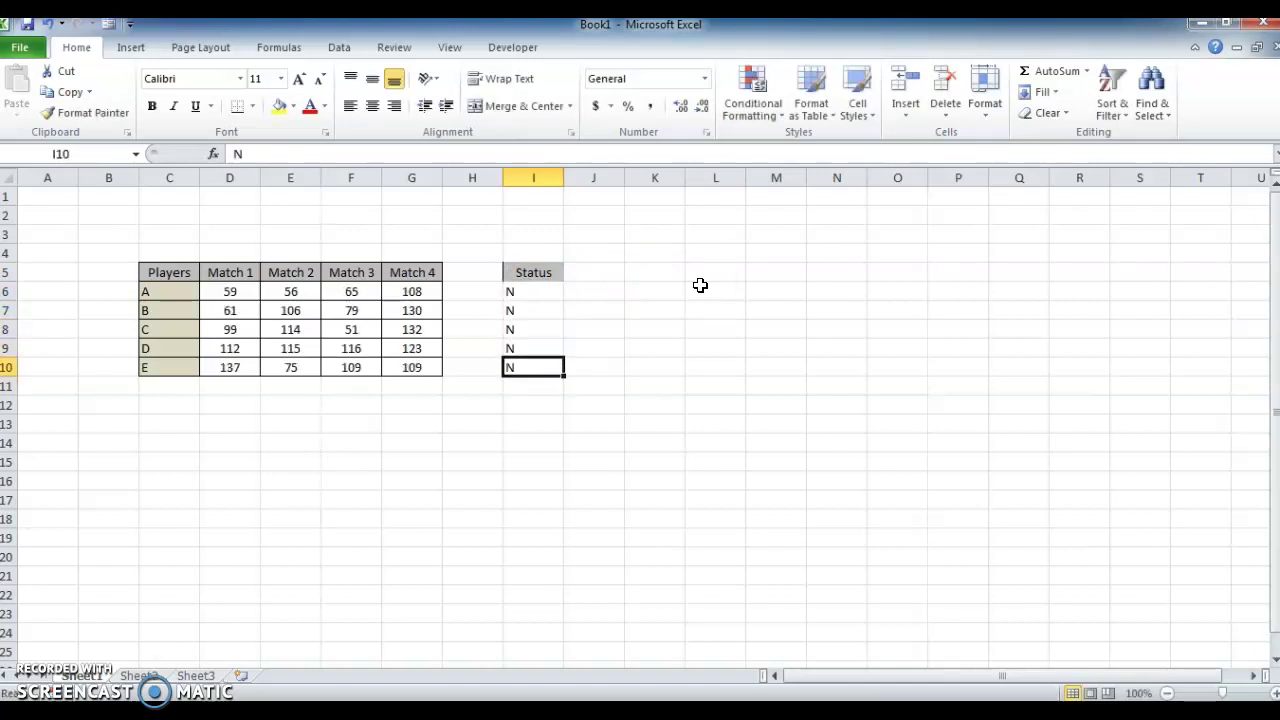
pyautogui.press('Left')
pyautogui.press('Left')
pyautogui.press('Left')
pyautogui.press('Left')
pyautogui.press('Left')
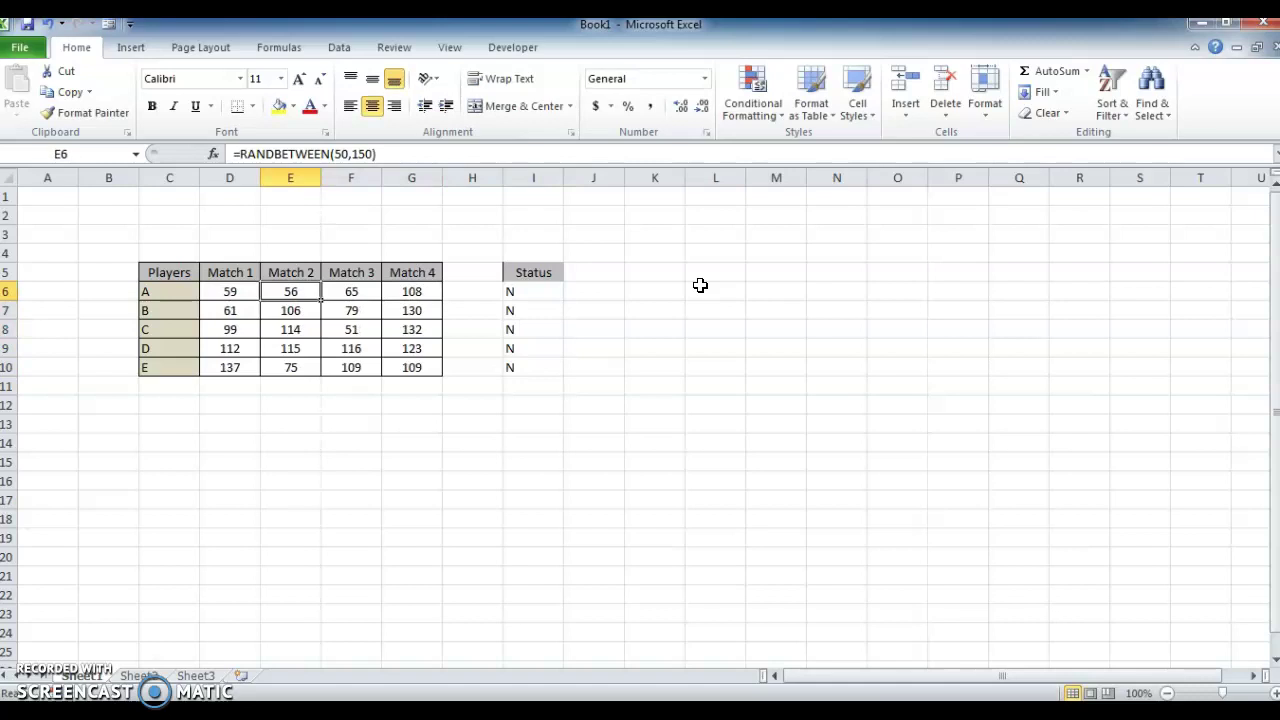
pyautogui.press('Left')
pyautogui.hotkey('ctrl', 'shift', 'Right')
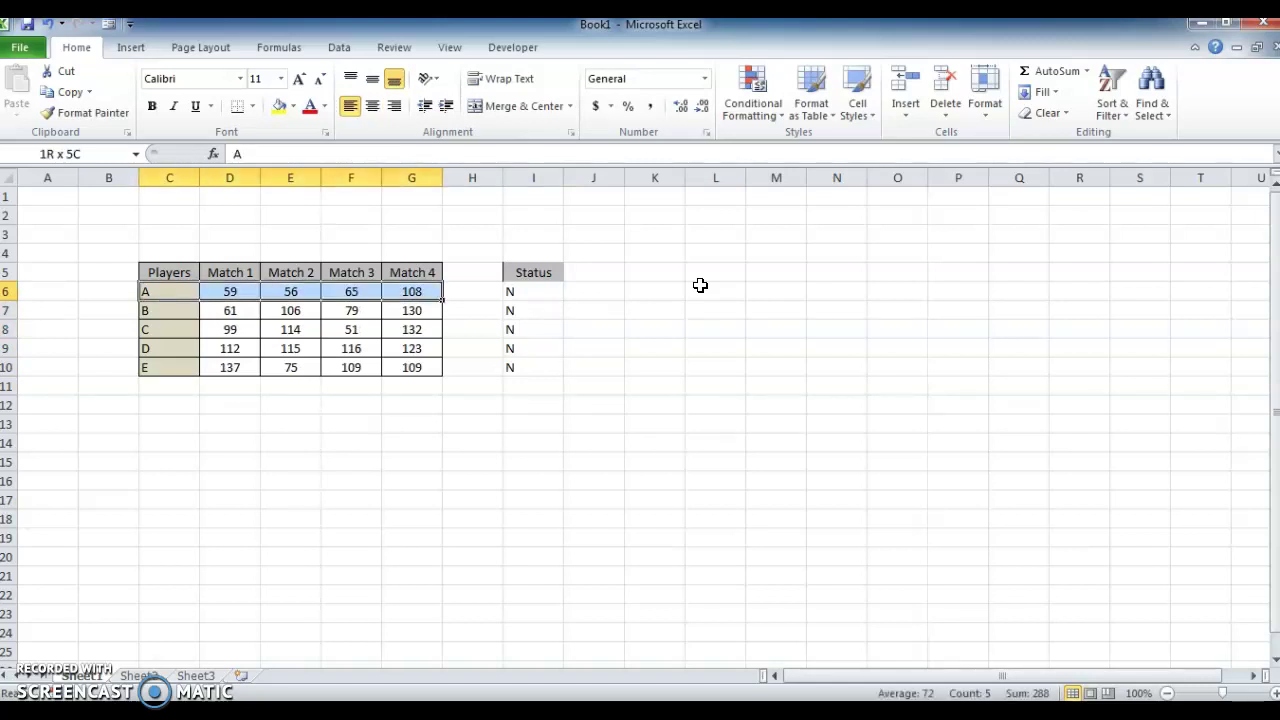
pyautogui.hotkey('ctrl', 'shift', 'Down')
pyautogui.hotkey('alt', 'o')
pyautogui.press('d')
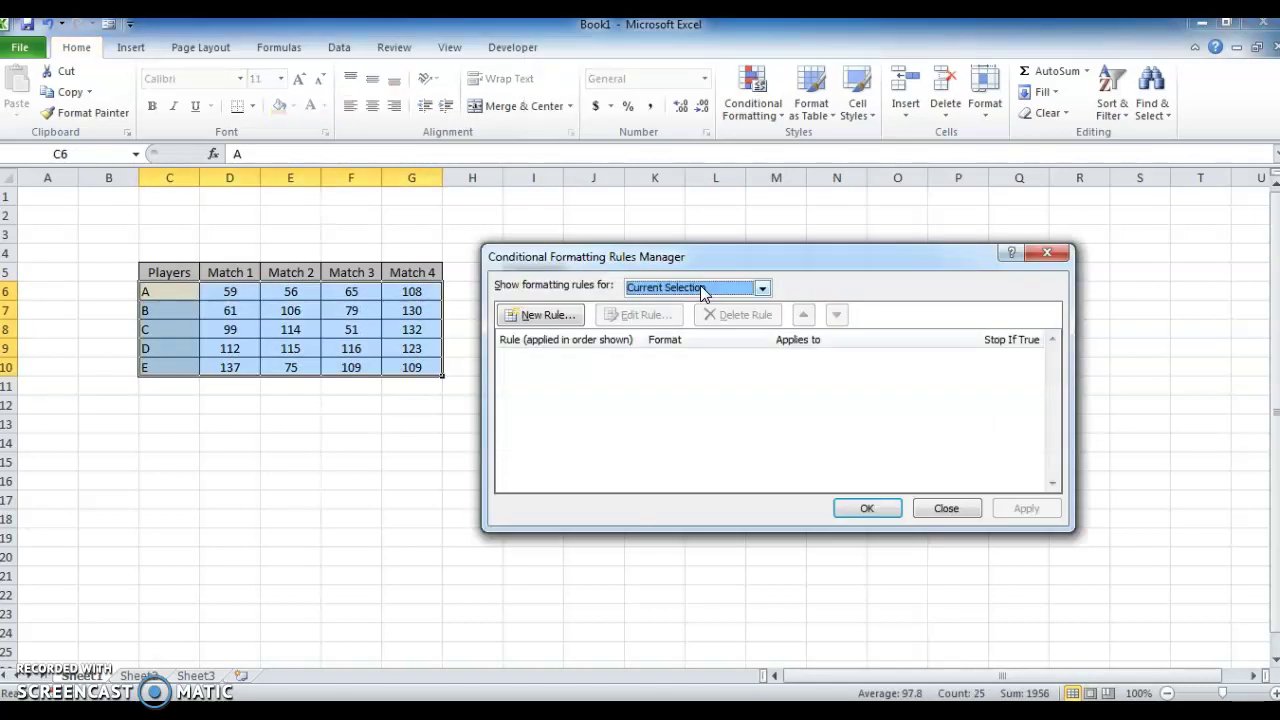
pyautogui.click(772, 265)
pyautogui.moveTo(772, 263); pyautogui.dragTo(935, 267)
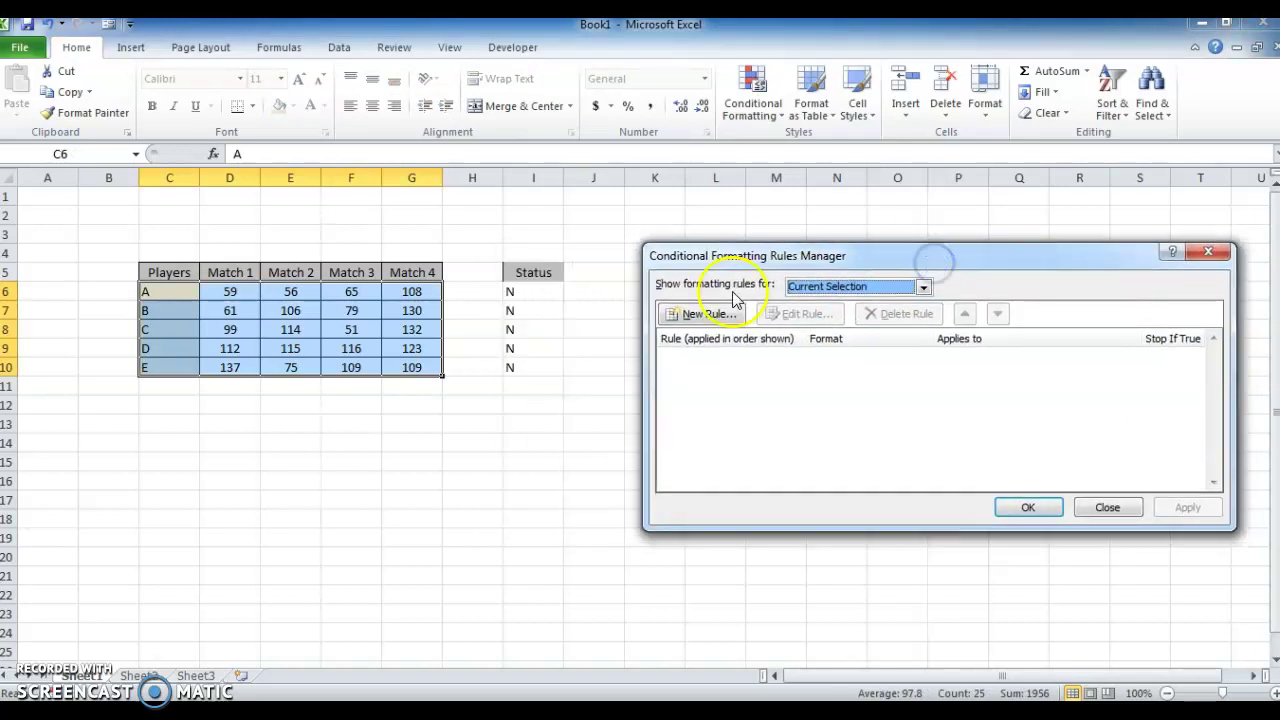
pyautogui.click(699, 317)
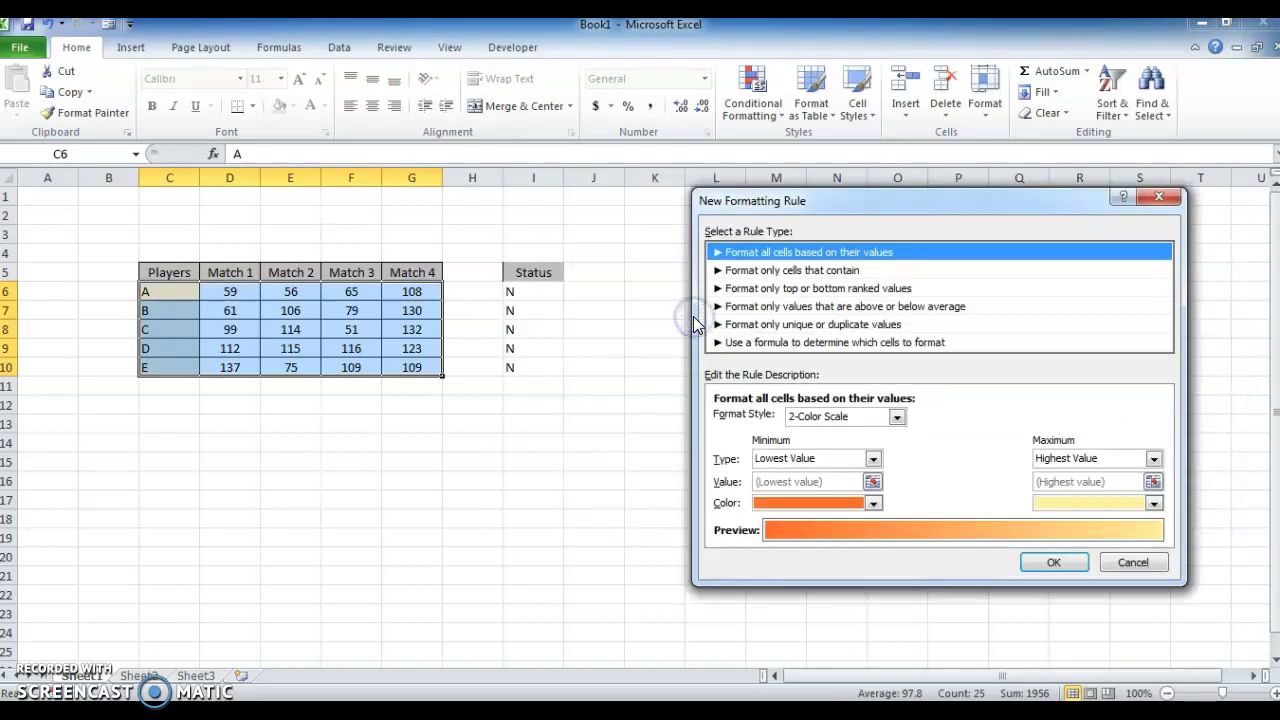
pyautogui.click(778, 342)
pyautogui.click(767, 420)
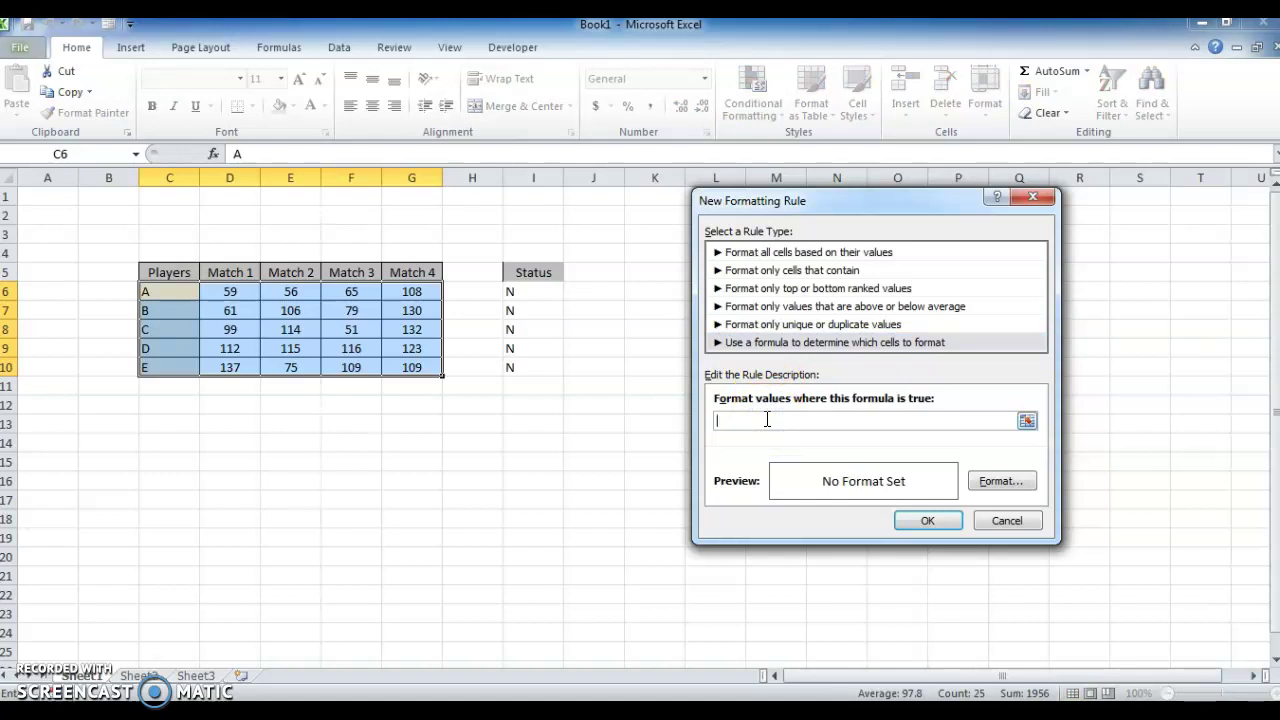
pyautogui.write('=')
pyautogui.write('$I6')
pyautogui.write('="')
pyautogui.write('Y')
# Give the rule's format the custom number format ;;; to hide the cell contents
pyautogui.click(1005, 482)
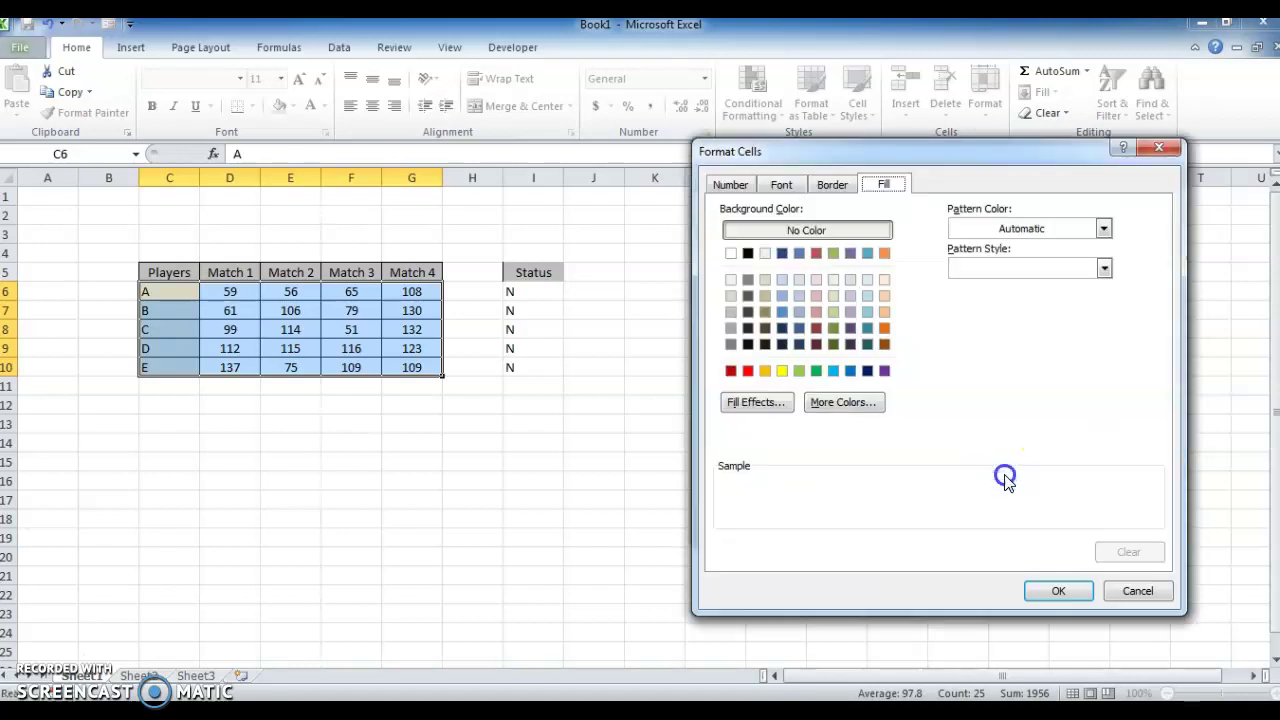
pyautogui.click(732, 188)
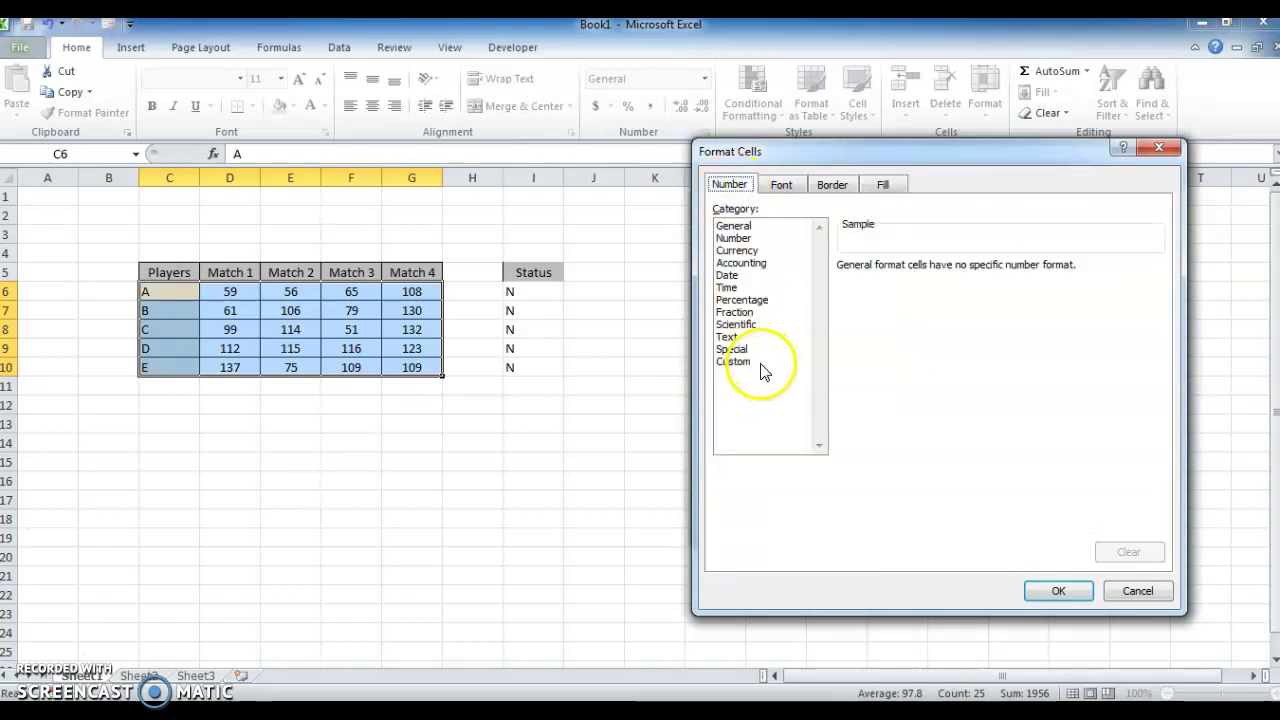
pyautogui.click(735, 362)
pyautogui.click(900, 282)
pyautogui.press('BackSpace')
pyautogui.press('BackSpace')
pyautogui.press('BackSpace')
pyautogui.press('BackSpace')
pyautogui.press('BackSpace')
pyautogui.press('BackSpace')
pyautogui.press('BackSpace')
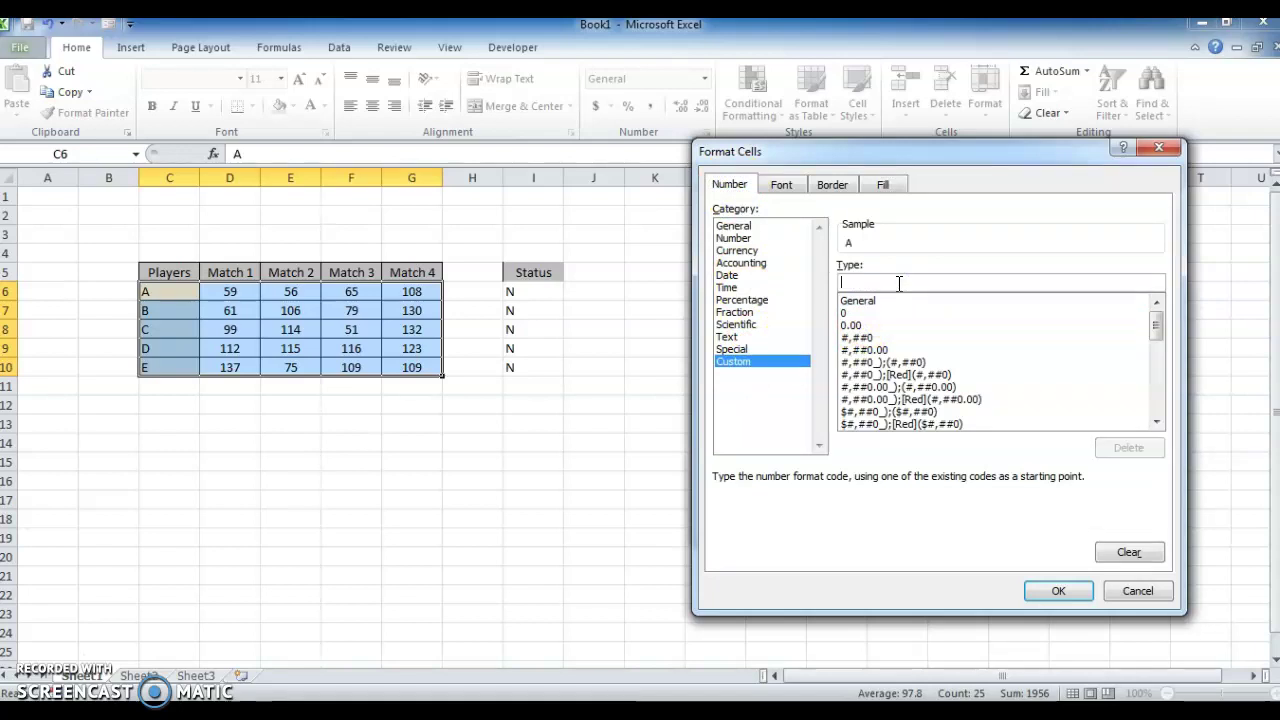
pyautogui.write(';;;')
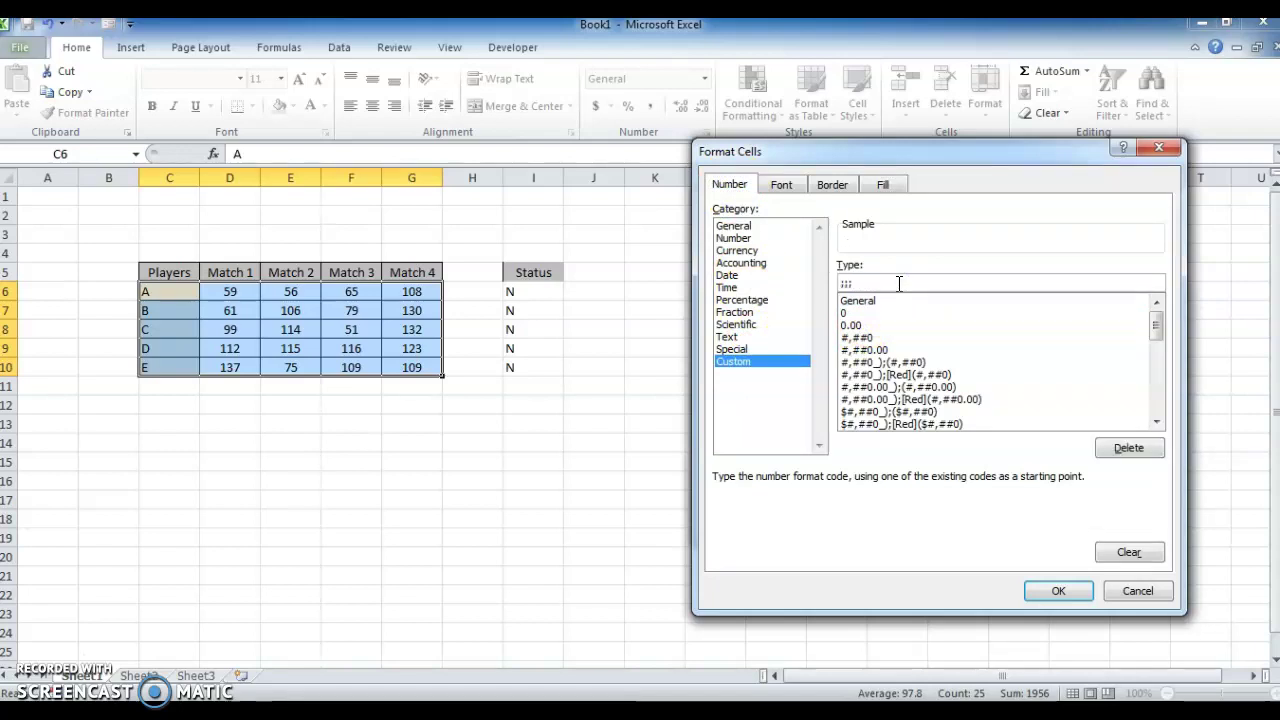
pyautogui.click(1036, 593)
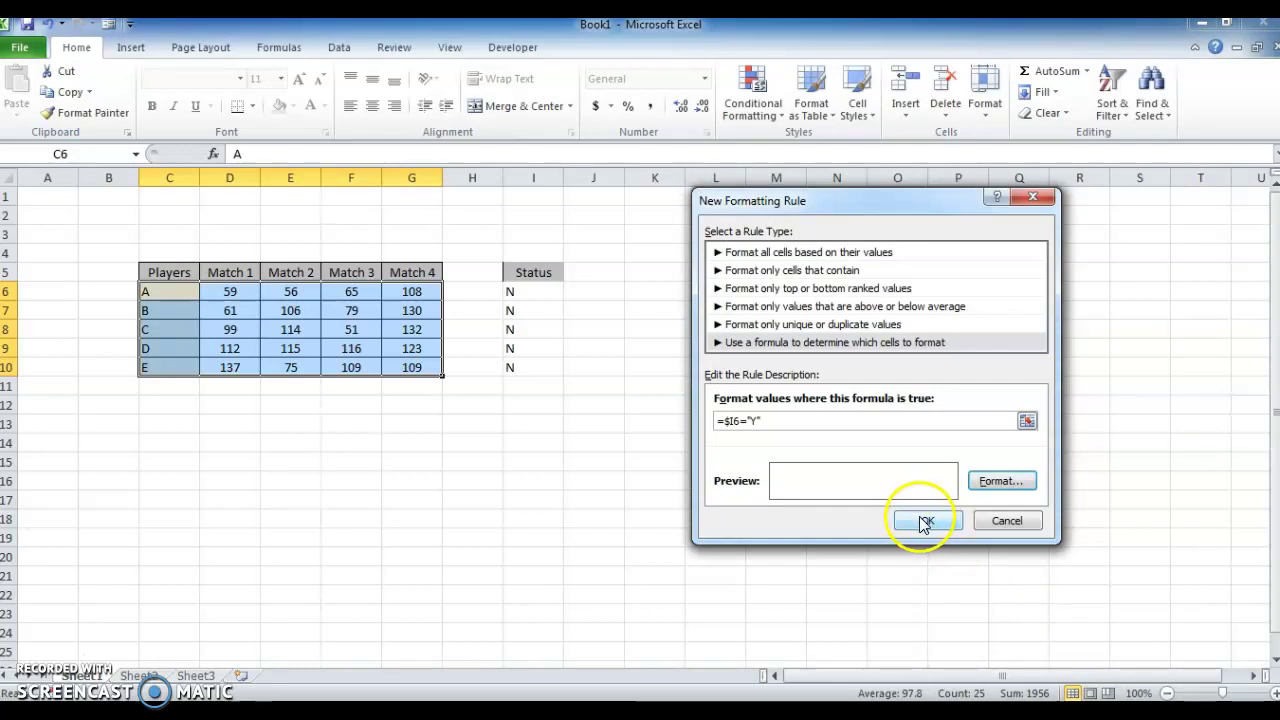
# Add a light green fill to the =$I6="Y" rule's format
pyautogui.click(997, 481)
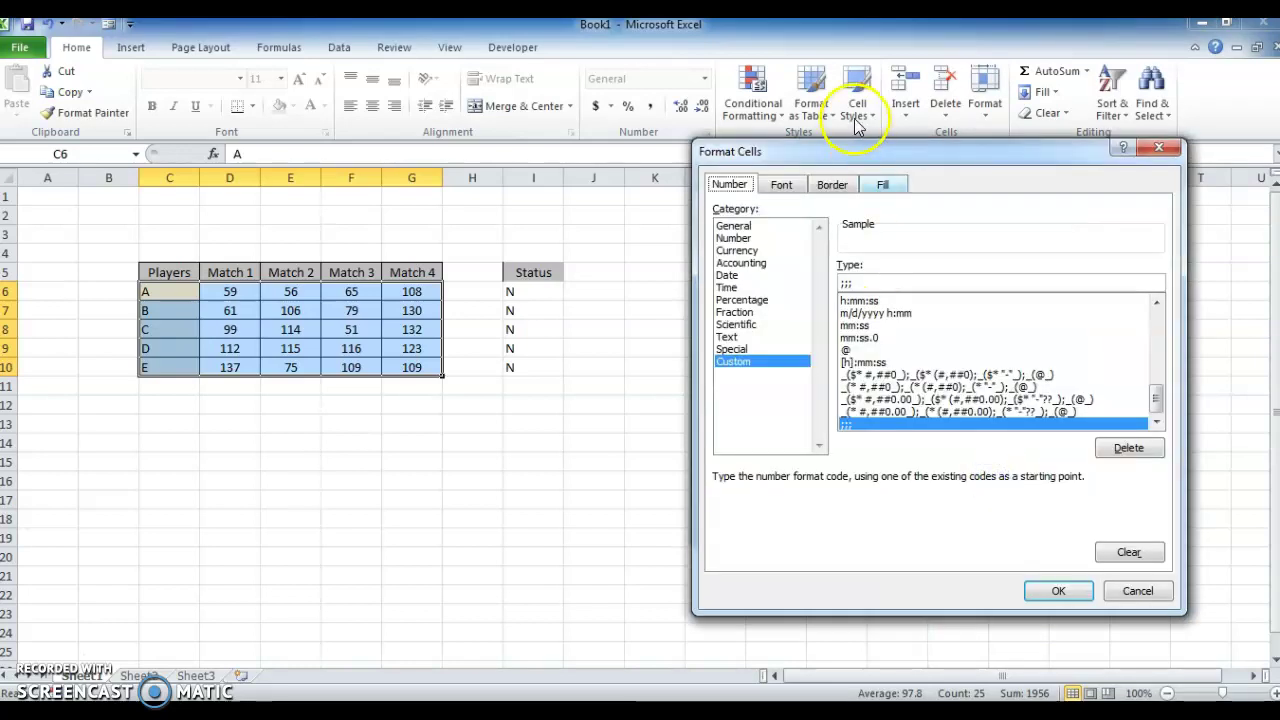
pyautogui.click(880, 183)
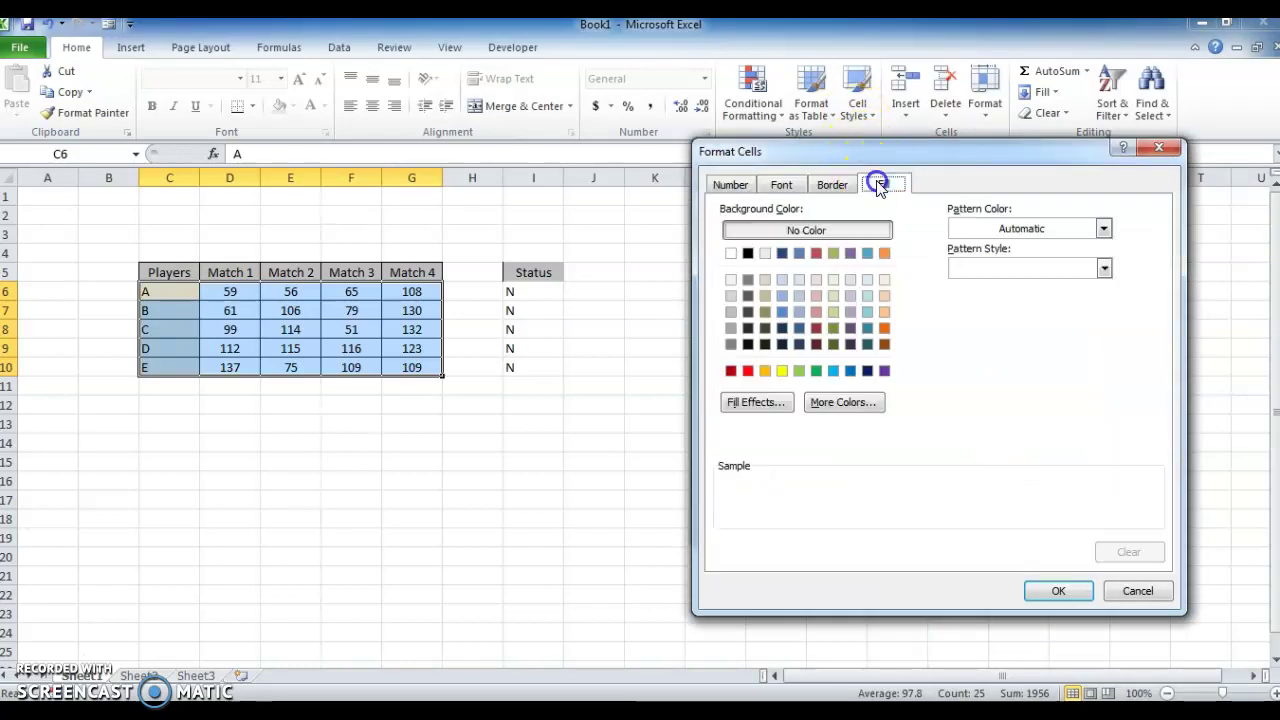
pyautogui.click(799, 370)
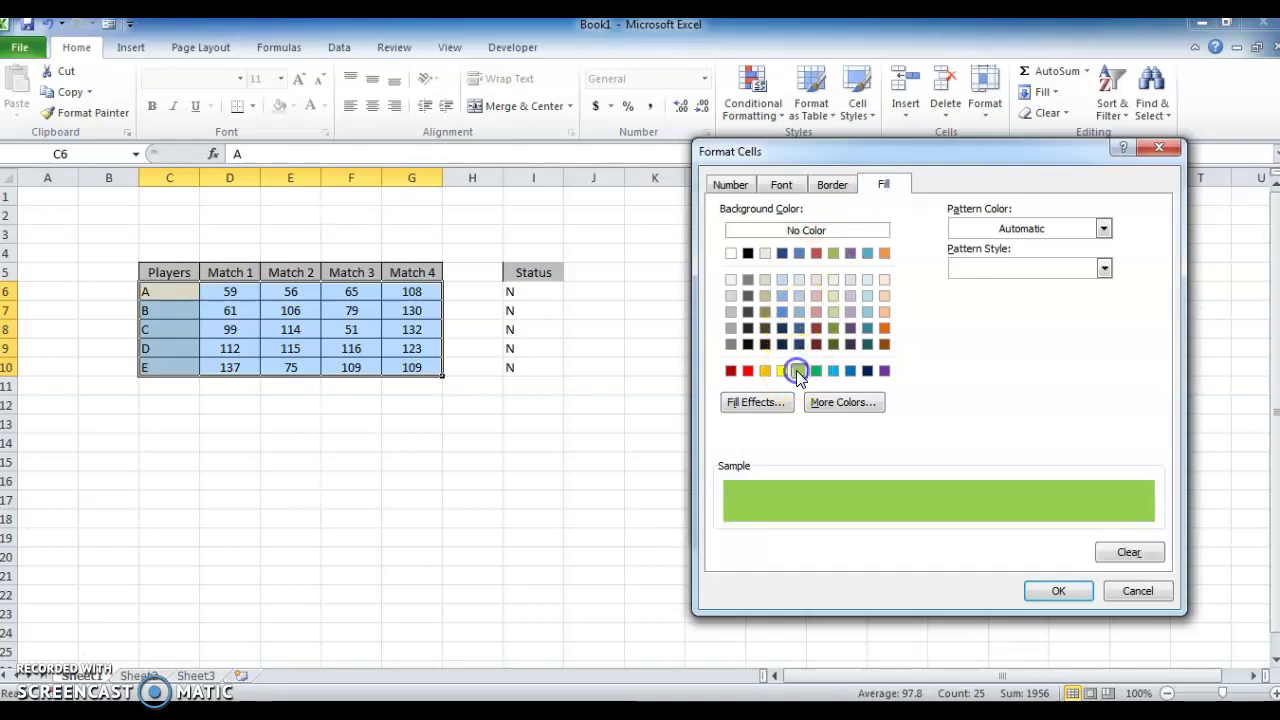
pyautogui.click(1050, 592)
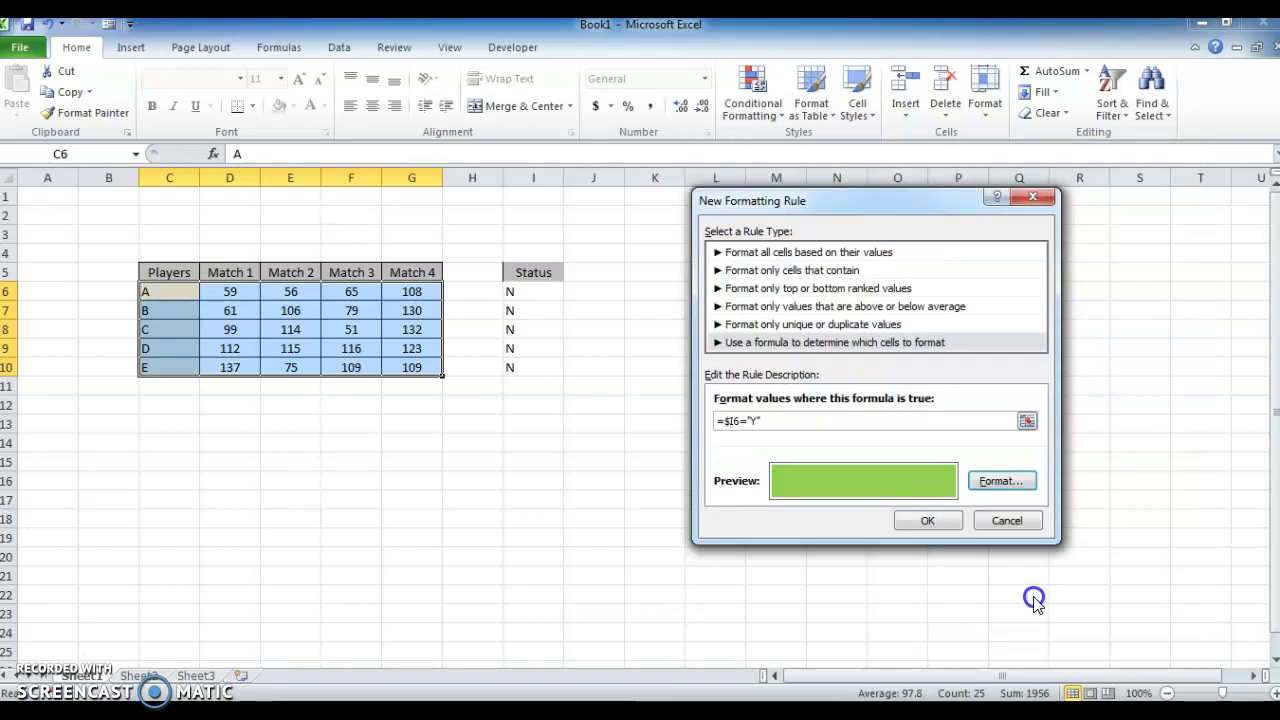
# Confirm the new =$I6="Y" rule and apply it to C6:G10
pyautogui.click(930, 522)
pyautogui.click(1183, 510)
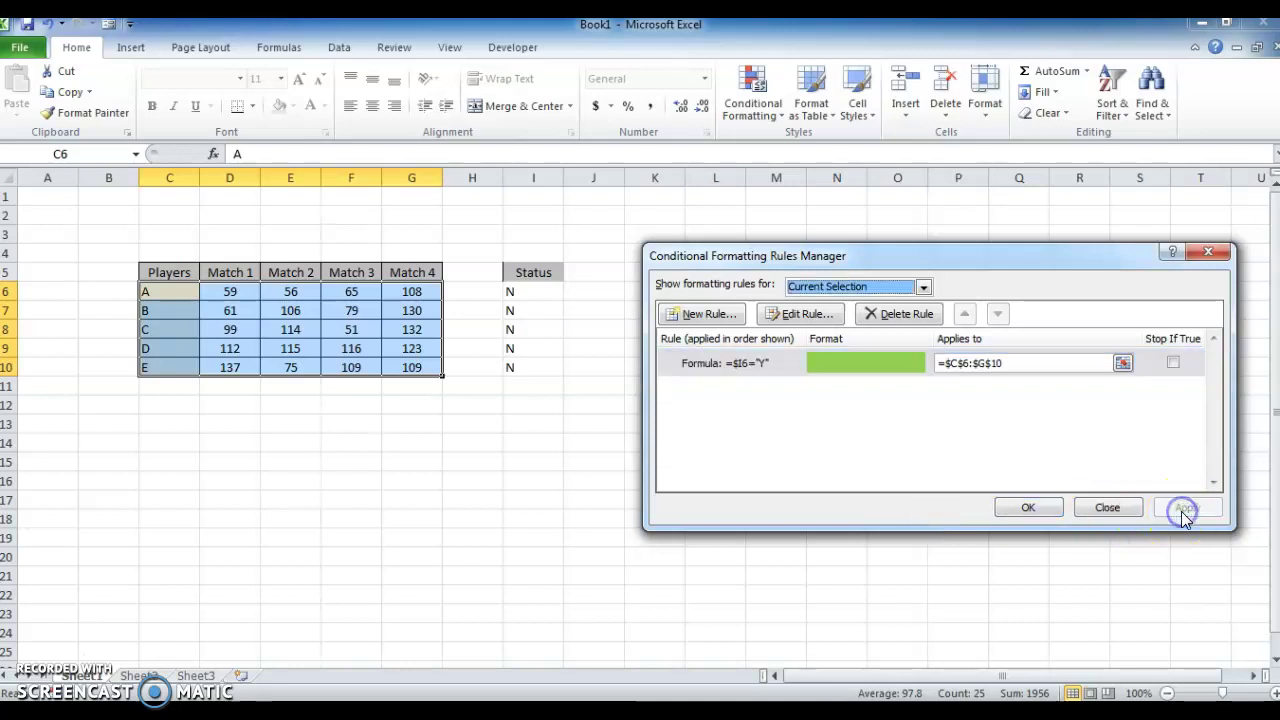
pyautogui.click(1040, 508)
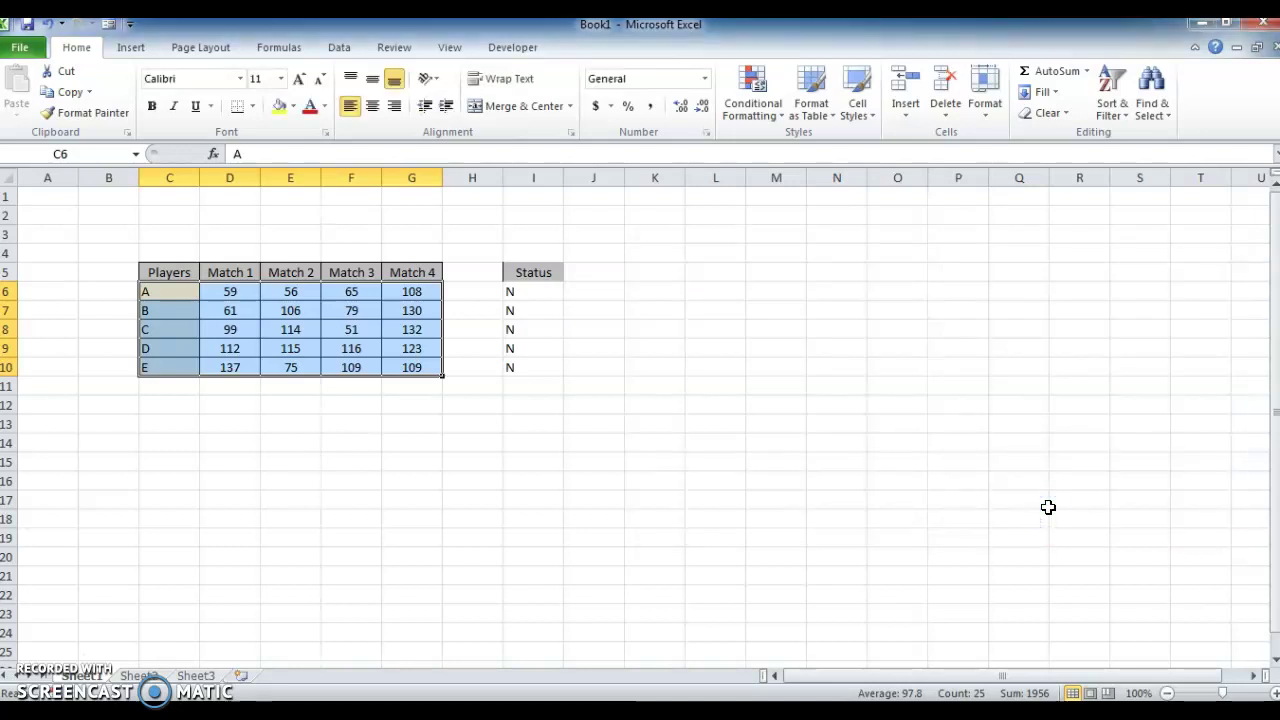
# Change the status of players B and D to Y in I7 and I9
pyautogui.click(540, 312)
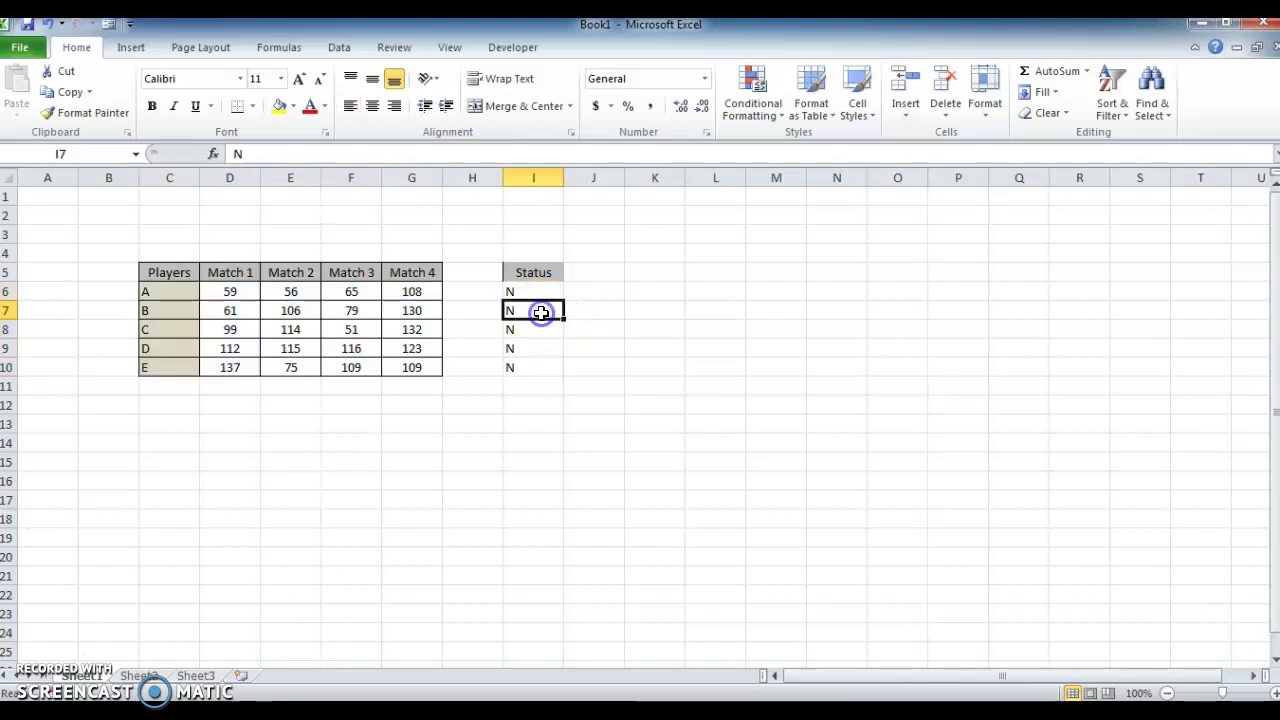
pyautogui.write('Y')
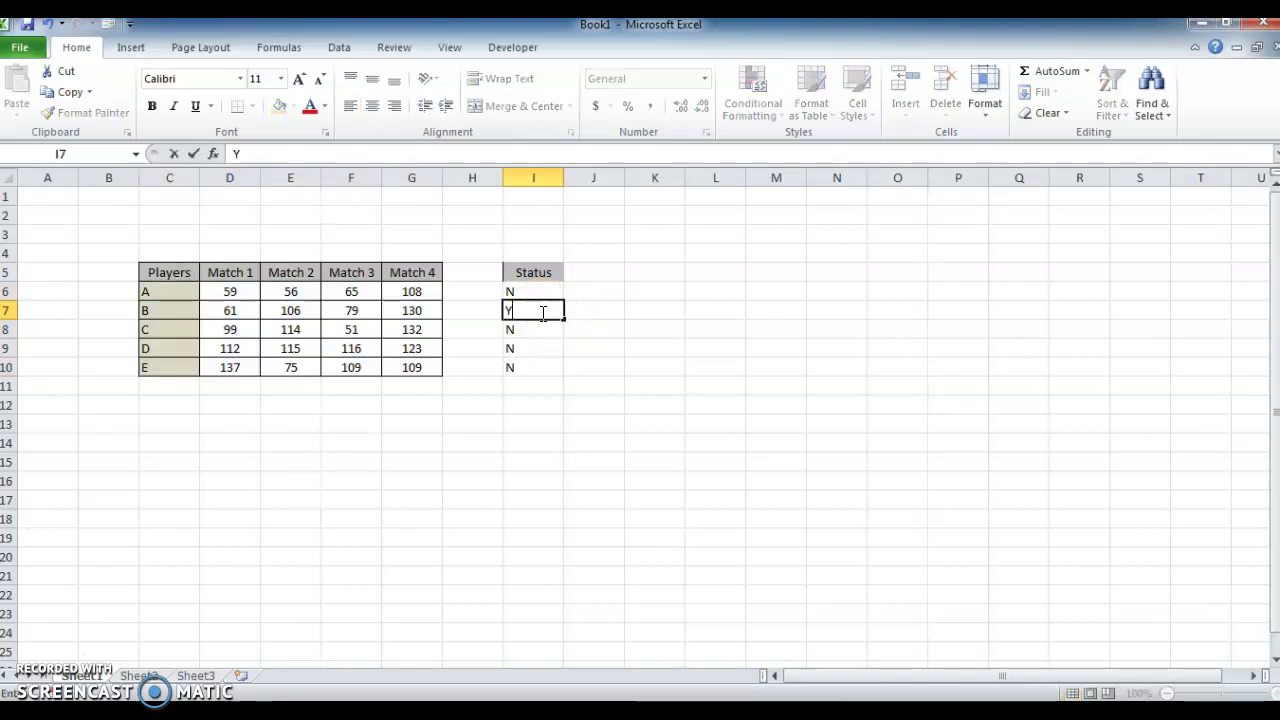
pyautogui.press('Return')
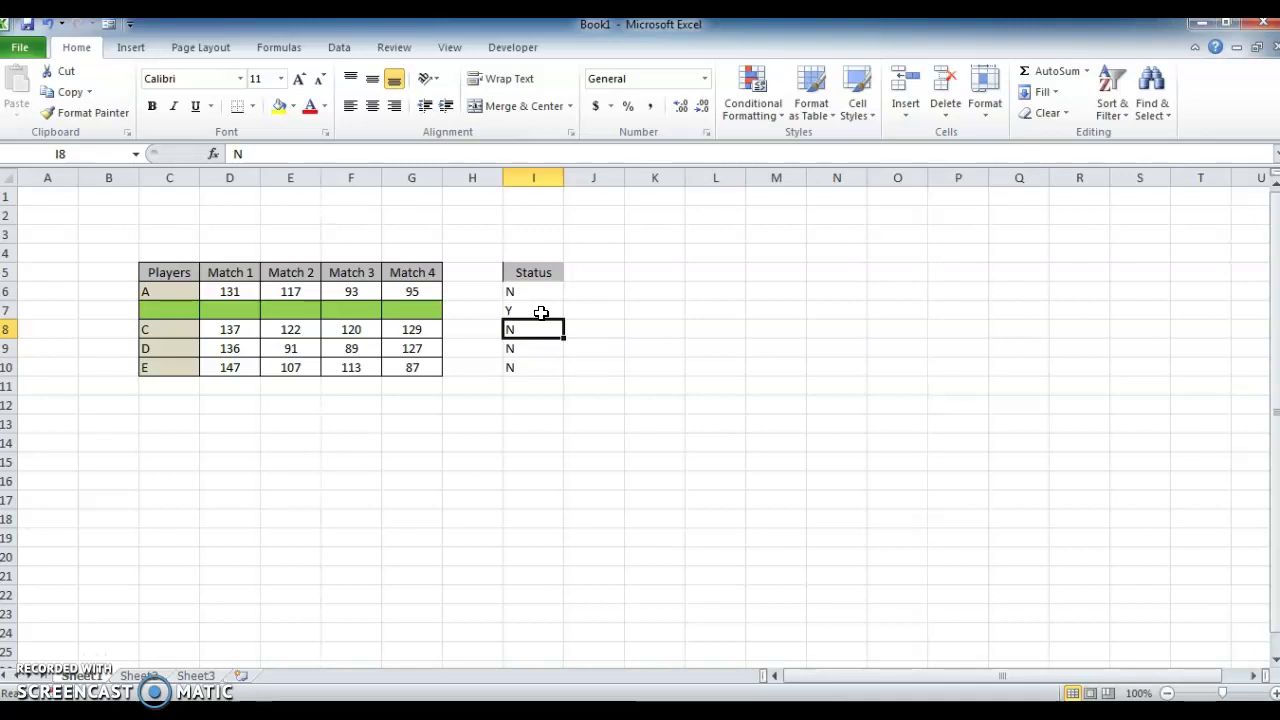
pyautogui.press('Down')
pyautogui.write('Y')
pyautogui.press('Return')
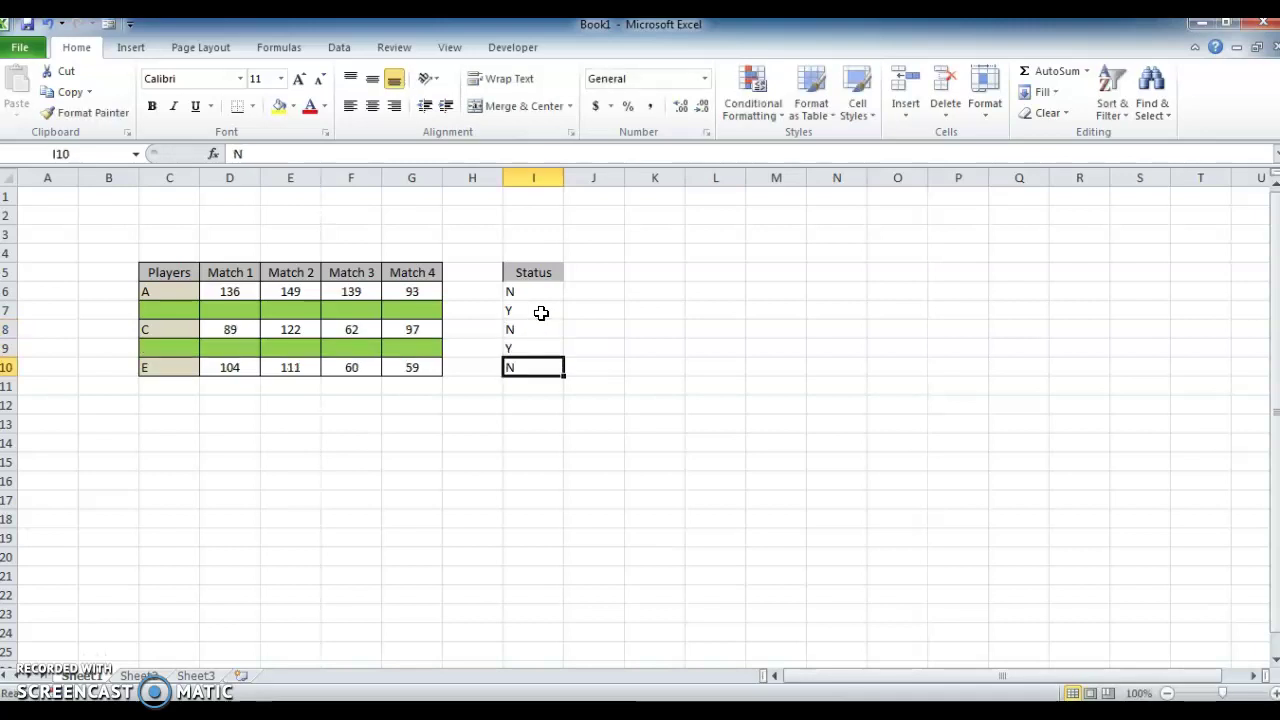
# Change player D's status in I9 to N and player E's status in I10 to Y
pyautogui.press('Up')
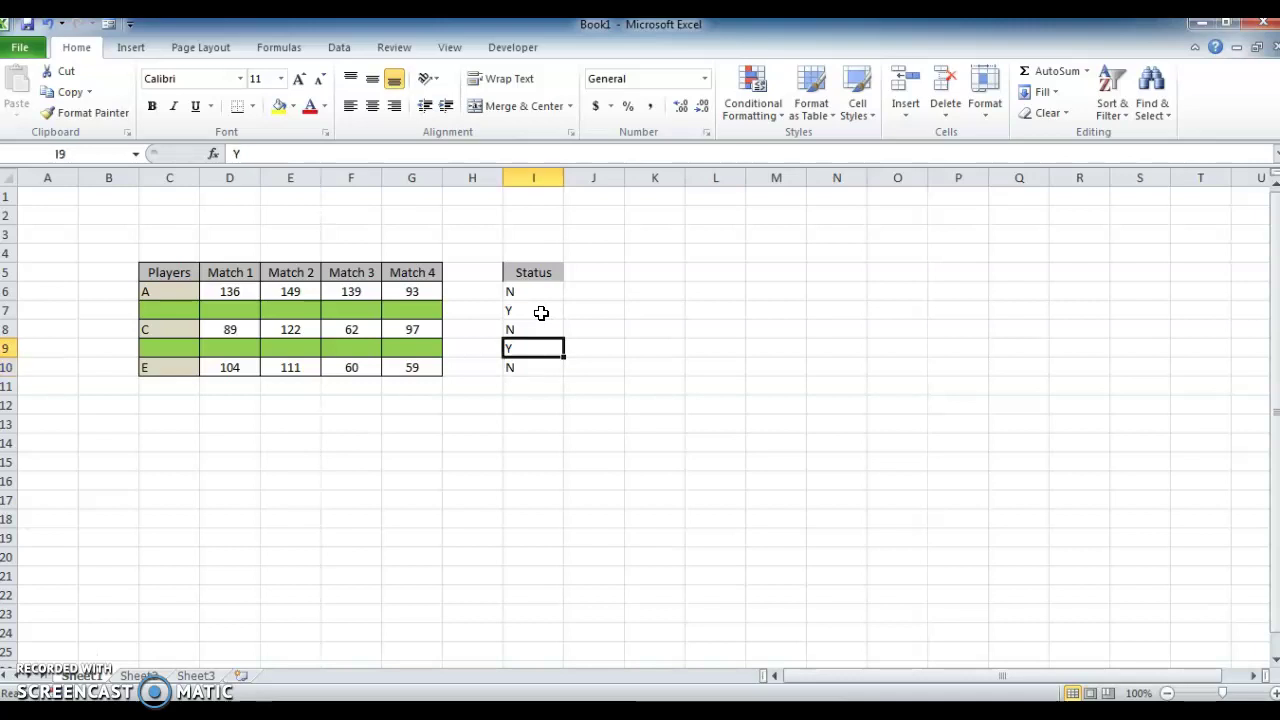
pyautogui.write('N')
pyautogui.press('Return')
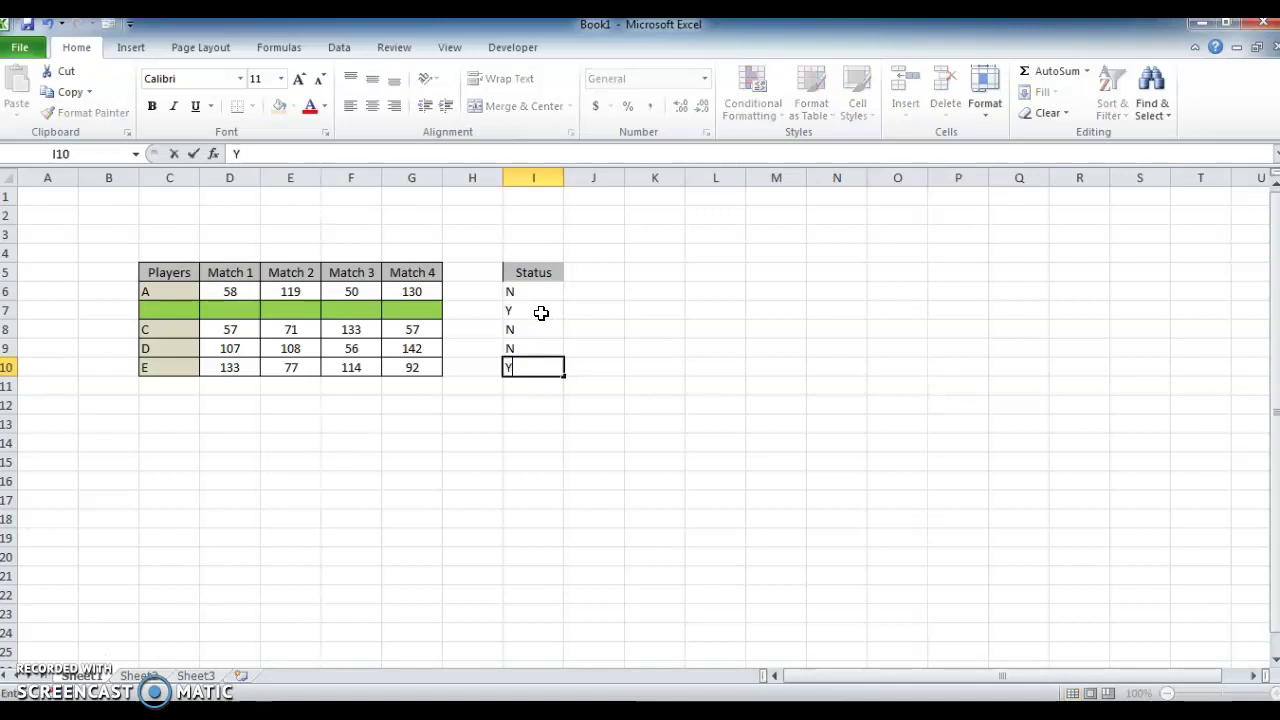
pyautogui.write('Y')
pyautogui.press('Return')
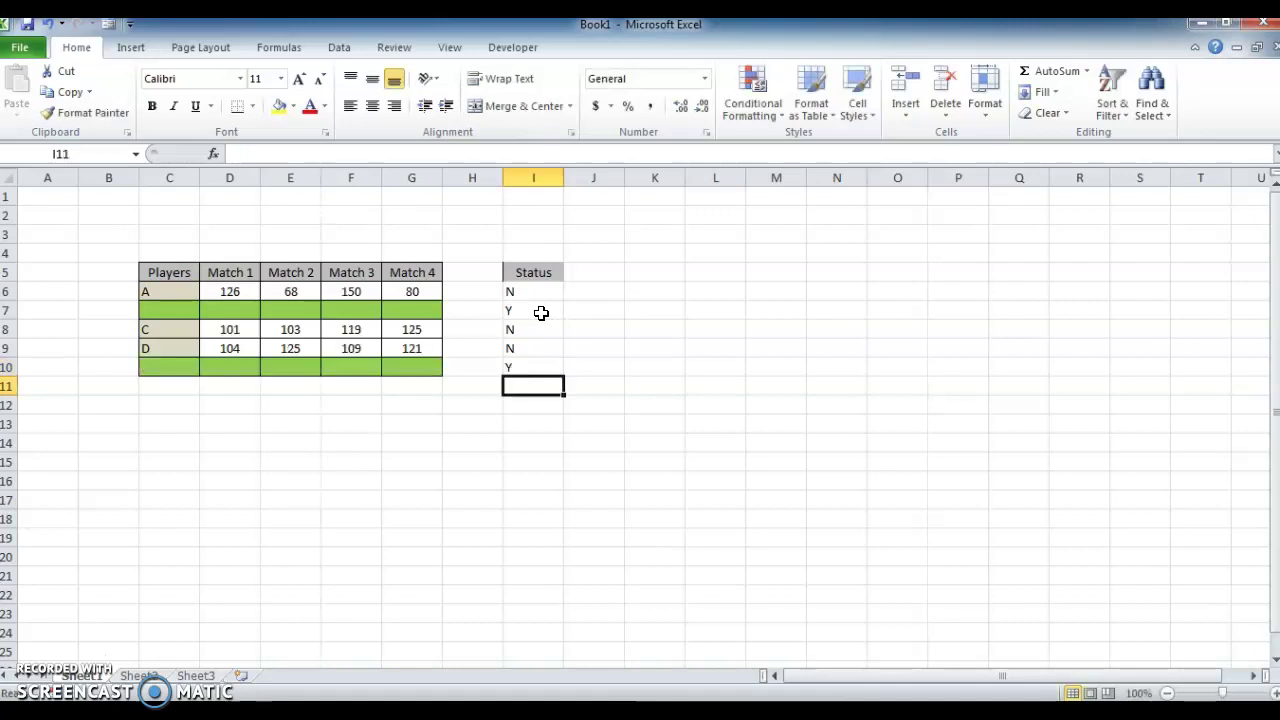
# Set player D's status in I9 back to Y and player E's status in I10 back to N
pyautogui.press('Up')
pyautogui.press('Up')
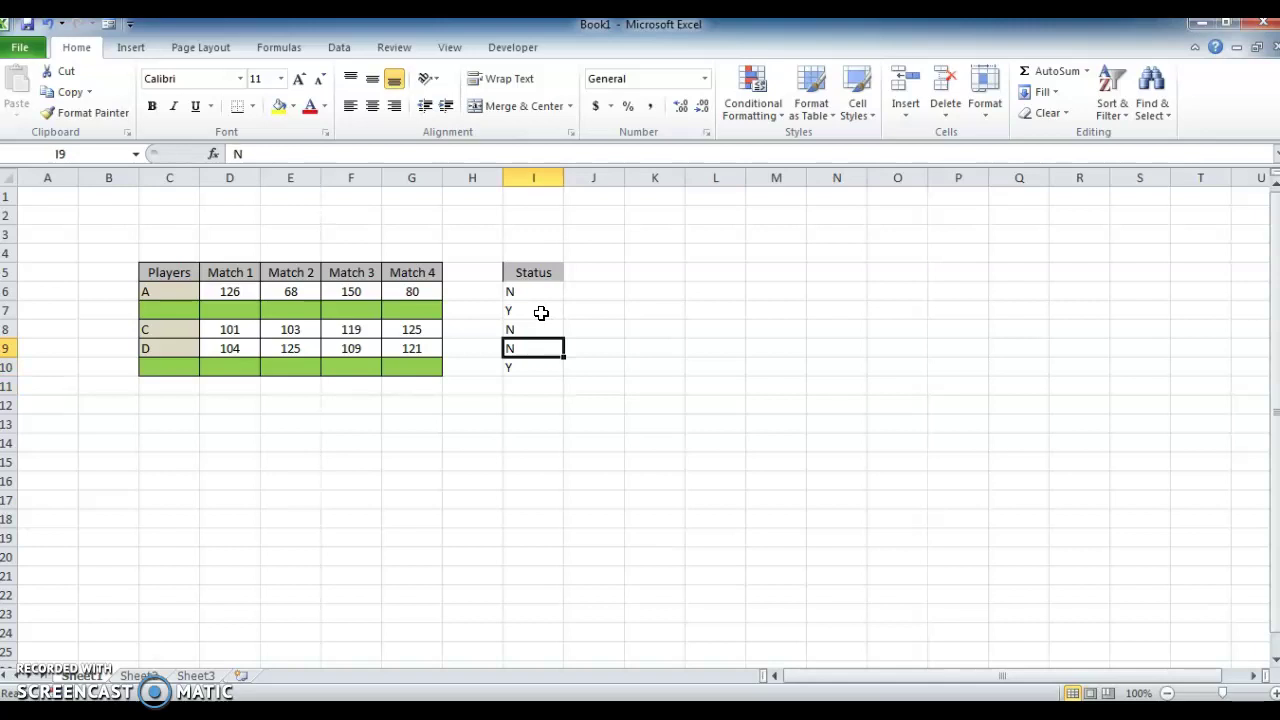
pyautogui.write('Y')
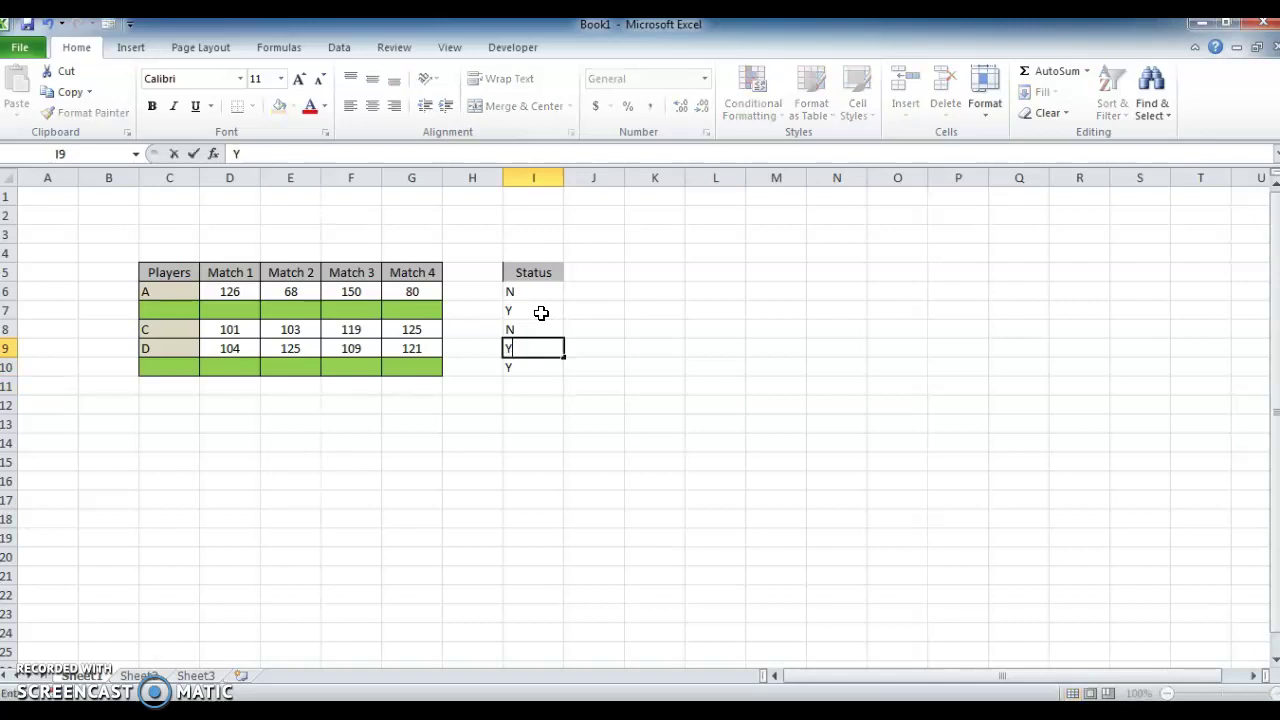
pyautogui.press('Return')
pyautogui.press('Up')
pyautogui.press('Up')
pyautogui.press('Down')
pyautogui.press('Down')
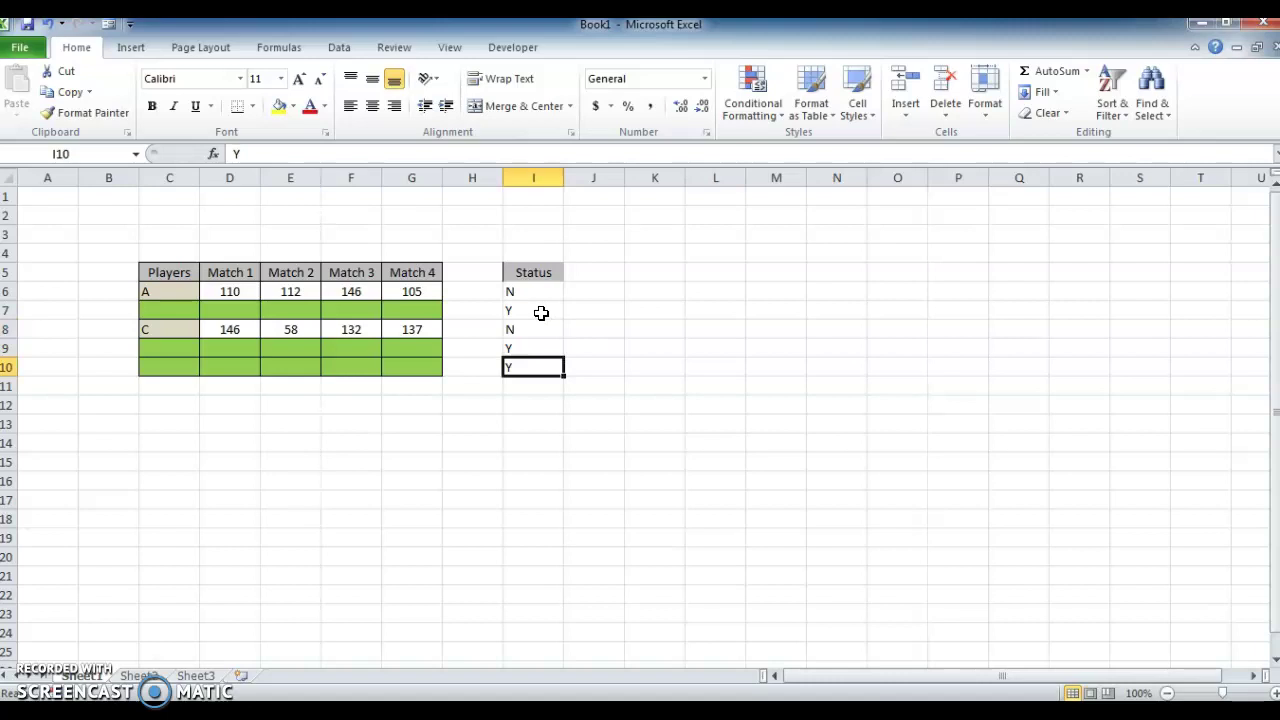
pyautogui.write('N')
pyautogui.press('Return')
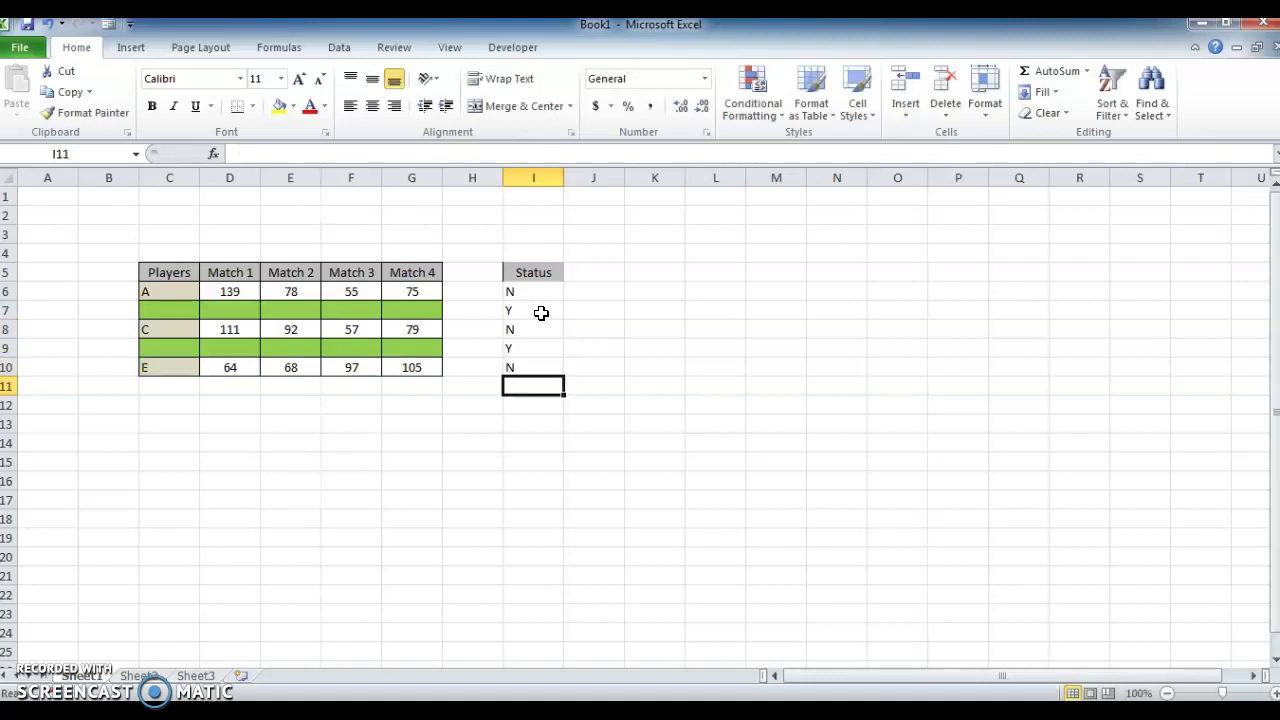